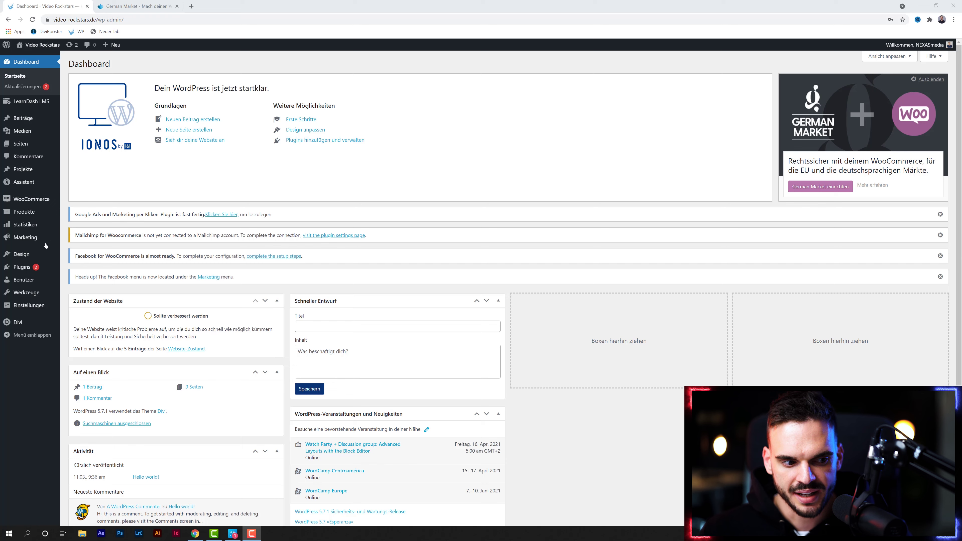
# Step: Switch to the German Market product page and look through its features, legal compliance, support and review sections
pyautogui.moveTo(25, 266)
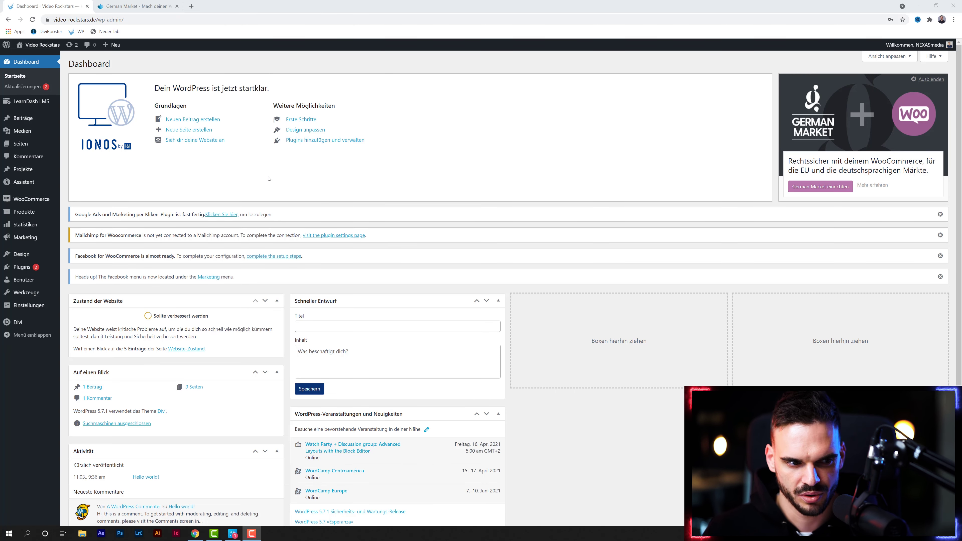
pyautogui.click(99, 5)
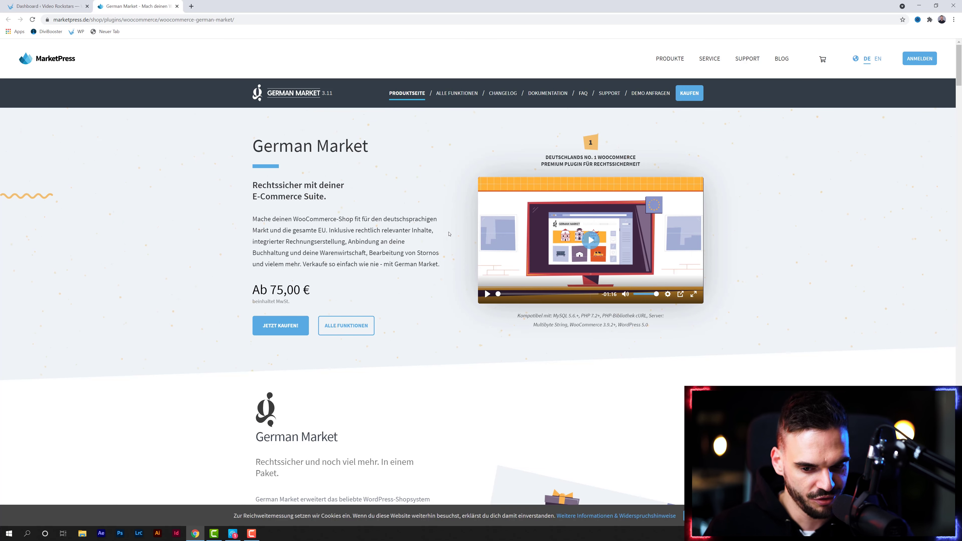
pyautogui.scroll(-20, 389, 229)
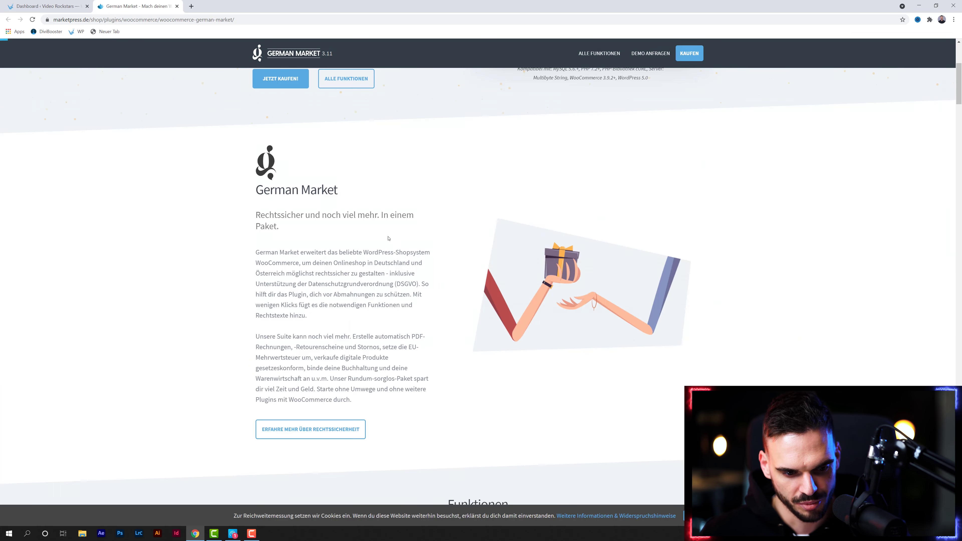
pyautogui.scroll(-20, 396, 286)
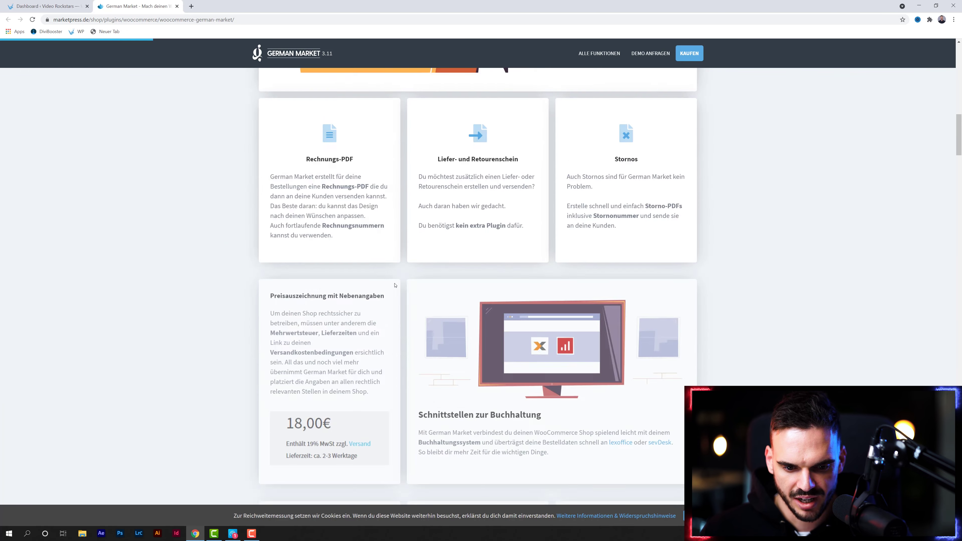
pyautogui.scroll(-20, 575, 305)
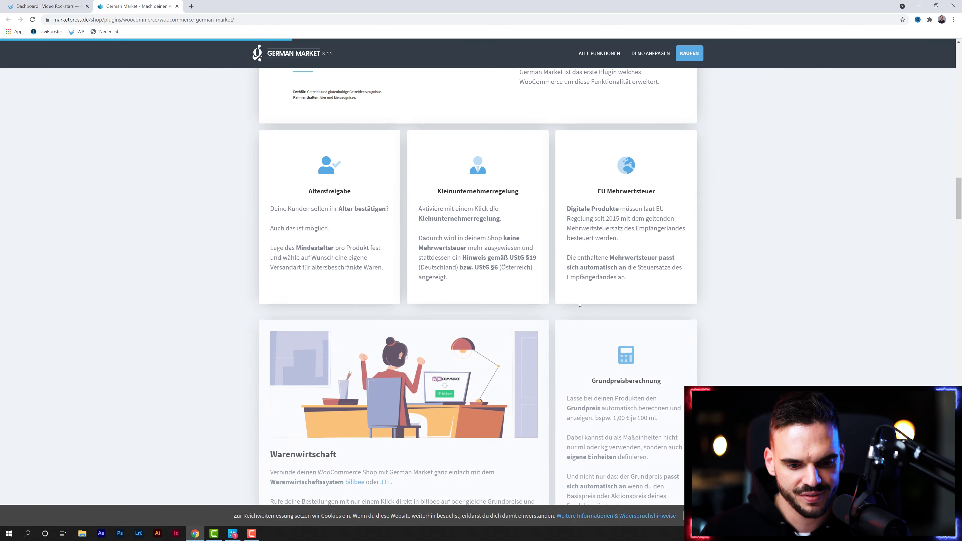
pyautogui.scroll(-15, 620, 317)
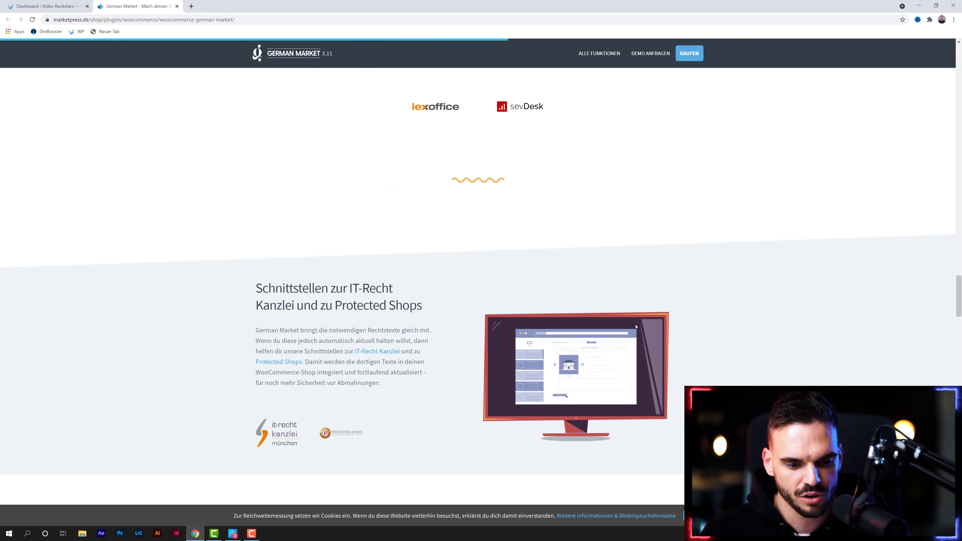
pyautogui.scroll(-8, 636, 318)
pyautogui.scroll(-14, 681, 356)
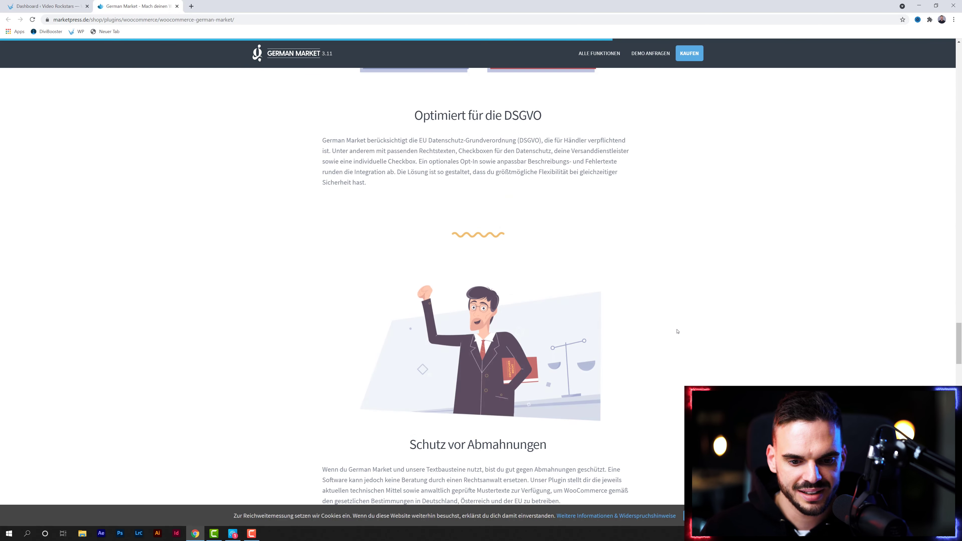
pyautogui.scroll(-10, 678, 396)
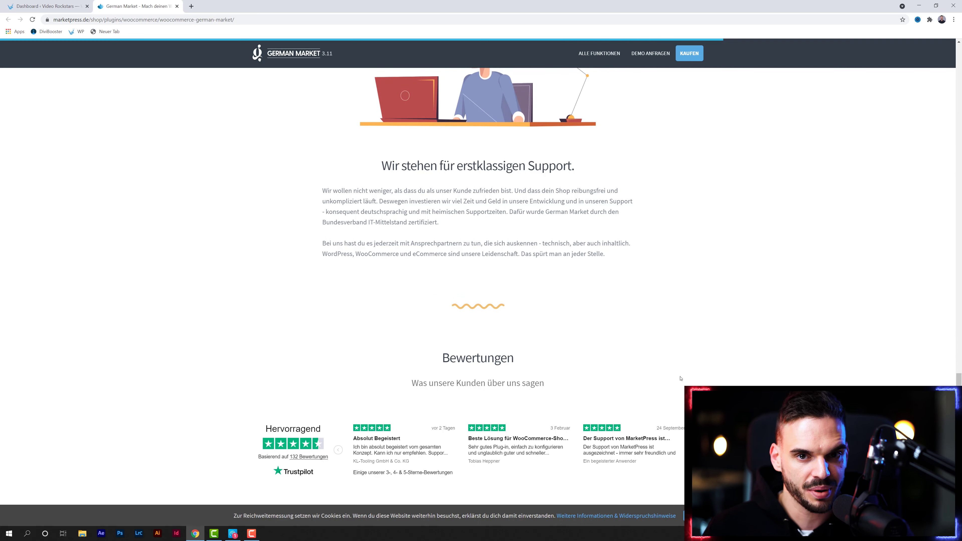
pyautogui.scroll(20, 663, 206)
pyautogui.scroll(20, 660, 183)
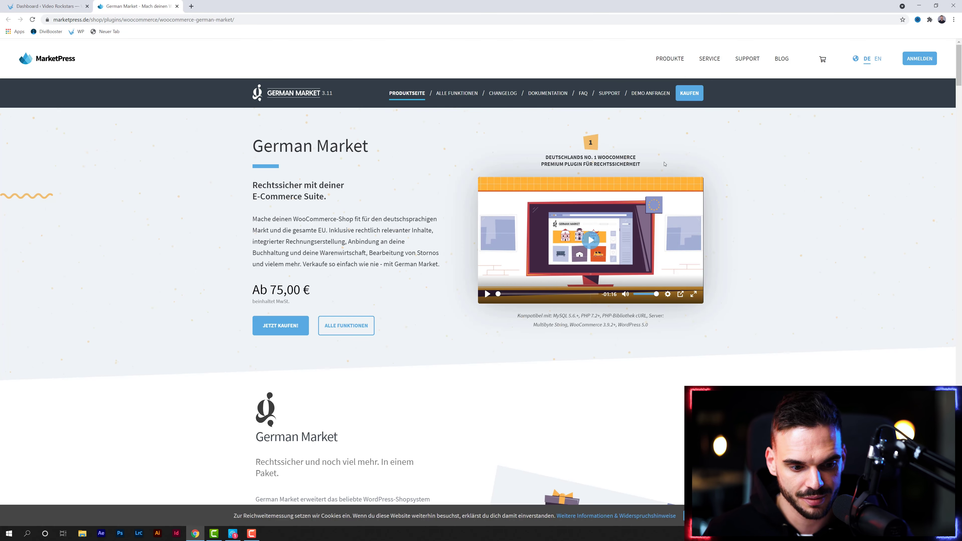
# Step: Open the German Market licence options and compare the domains included in the Standard, Business and Developer plans
pyautogui.click(277, 324)
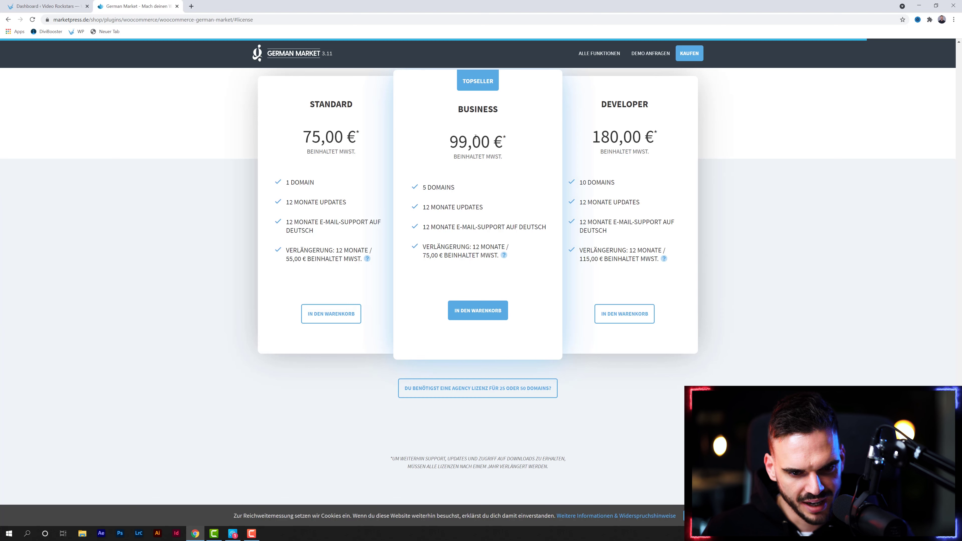
pyautogui.moveTo(458, 109); pyautogui.dragTo(498, 109)
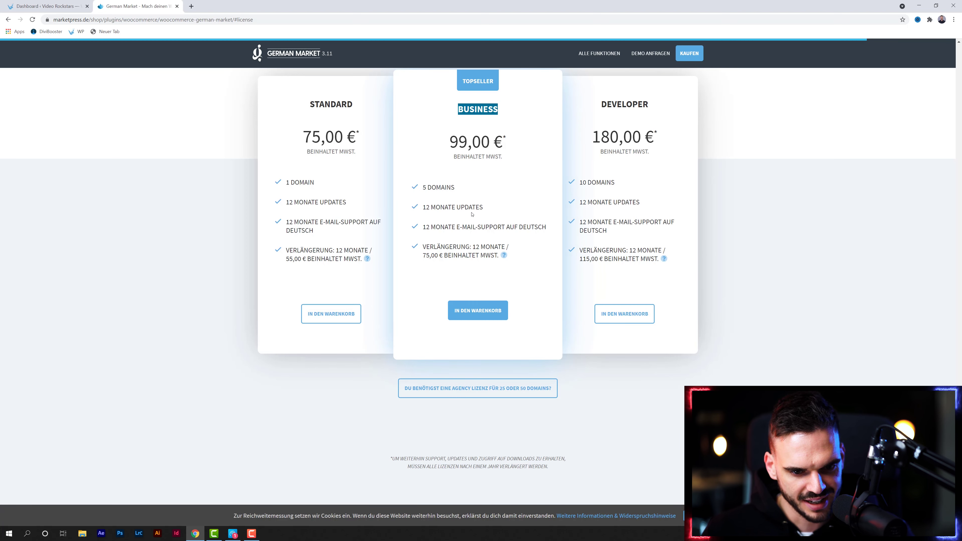
pyautogui.moveTo(423, 187); pyautogui.dragTo(447, 186)
pyautogui.doubleClick(447, 187)
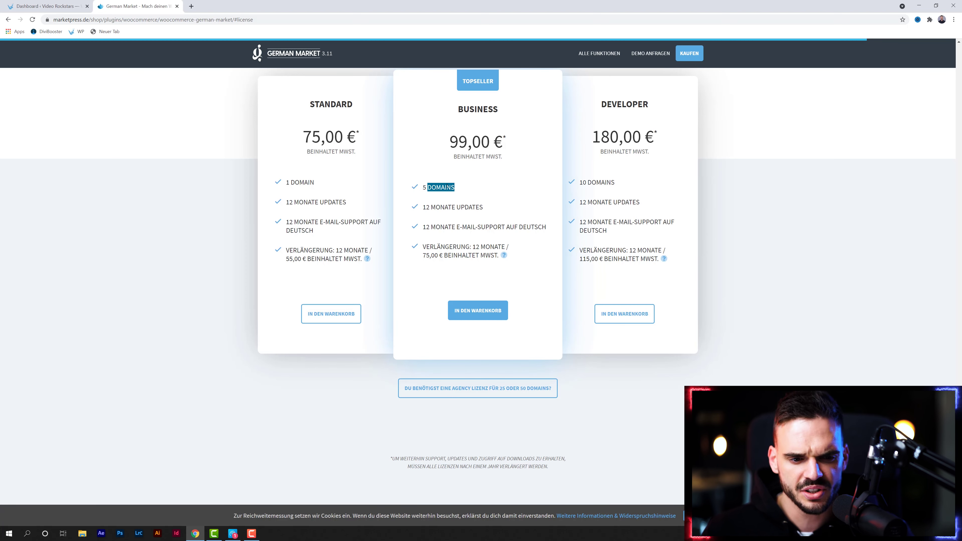
pyautogui.click(283, 184)
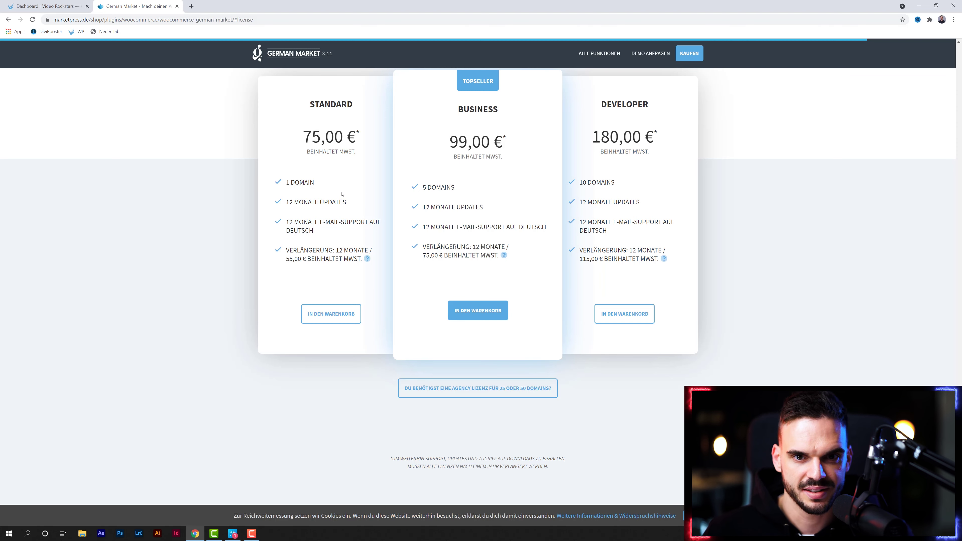
pyautogui.moveTo(458, 188); pyautogui.dragTo(416, 209)
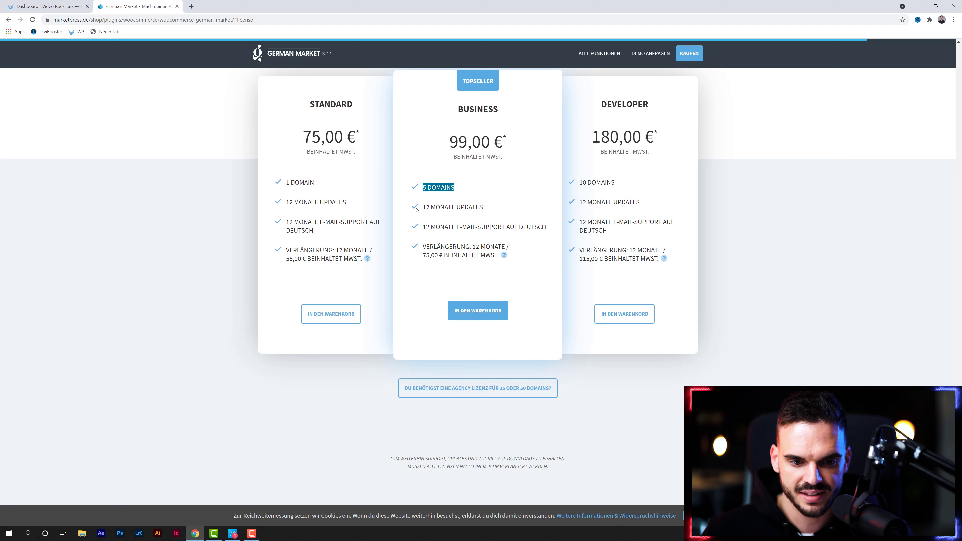
pyautogui.click(446, 247)
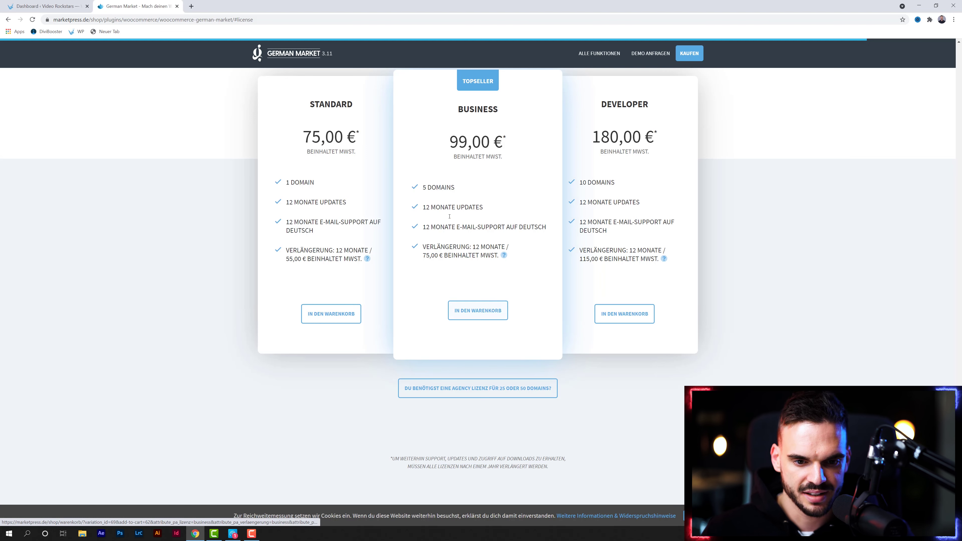
# Step: Add the German Market Business licence to the cart and proceed to checkout
pyautogui.click(463, 316)
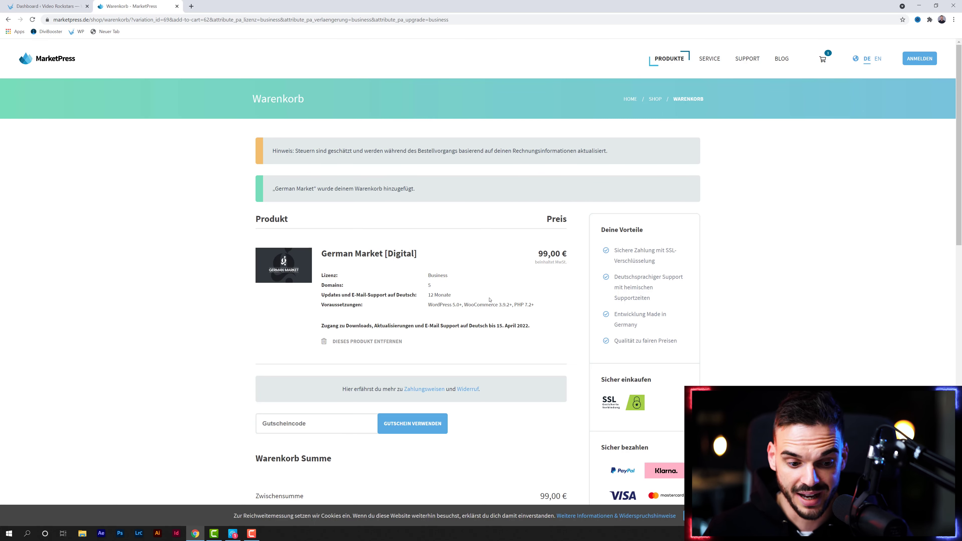
pyautogui.scroll(-2, 490, 299)
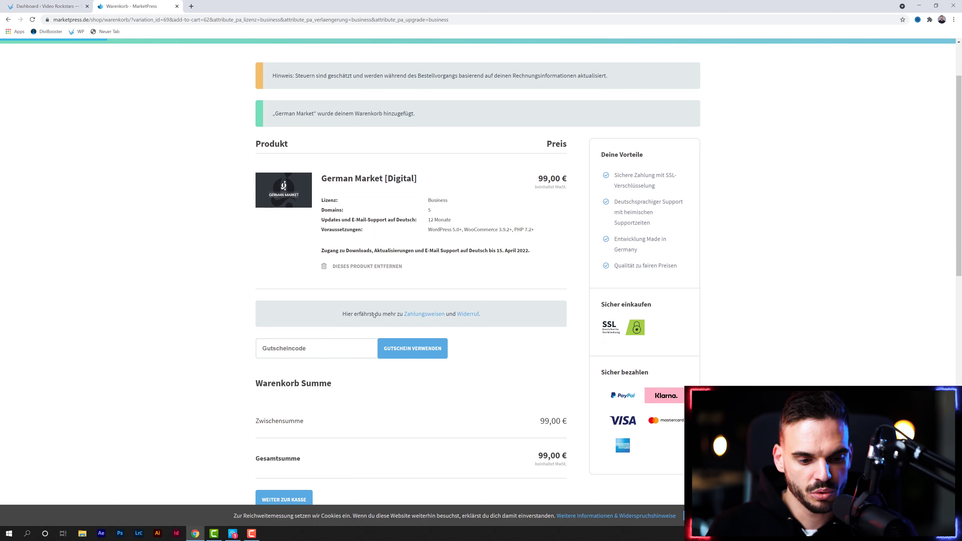
pyautogui.scroll(-3, 373, 315)
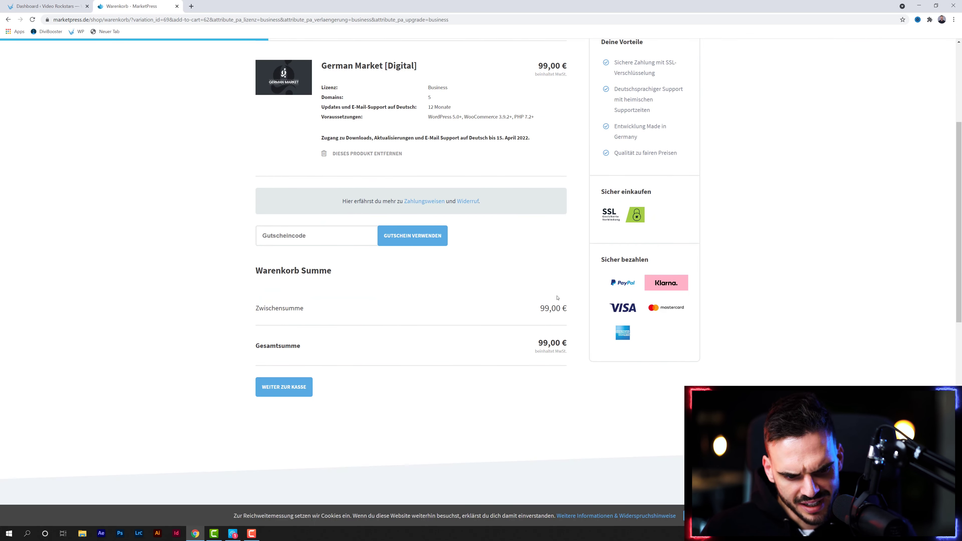
pyautogui.click(287, 387)
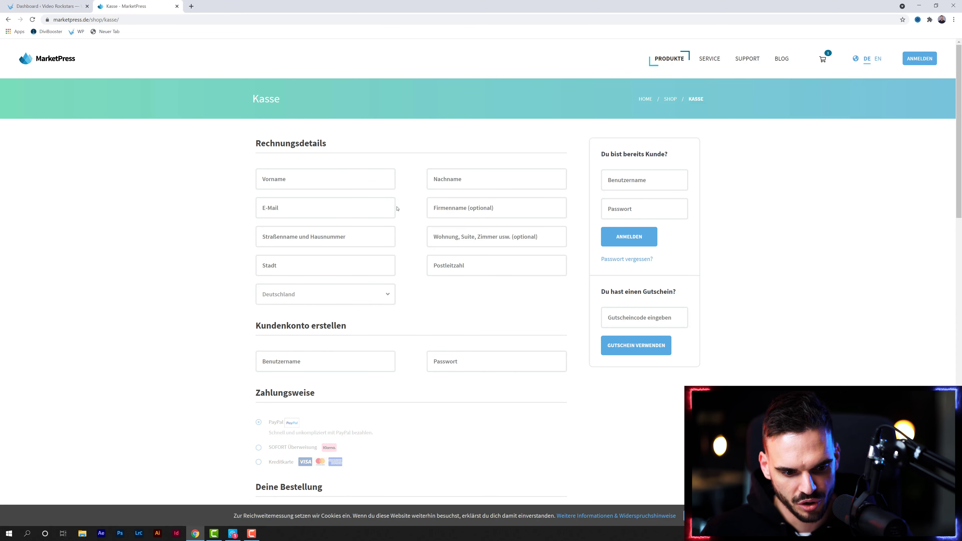
# Step: Fill in the checkout's billing details from the saved company address
pyautogui.scroll(-1, 393, 208)
pyautogui.click(308, 145)
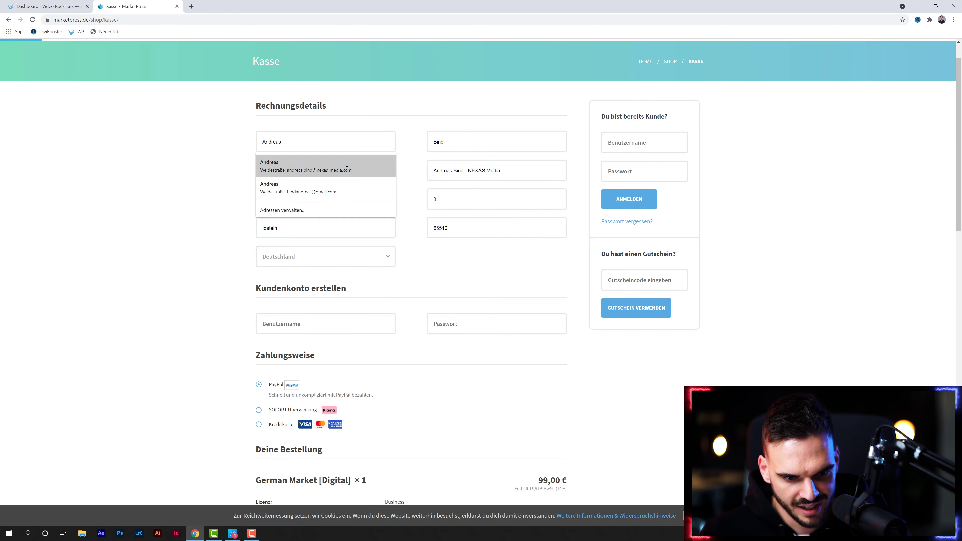
pyautogui.click(288, 165)
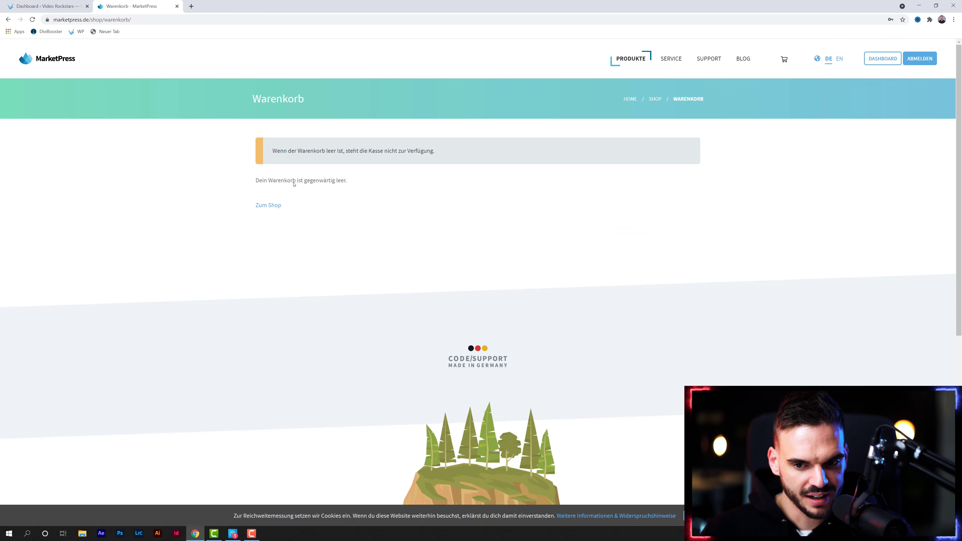
# Step: Add the German Market Business (Upgrade) licence from the shop to the cart and proceed to checkout
pyautogui.click(269, 206)
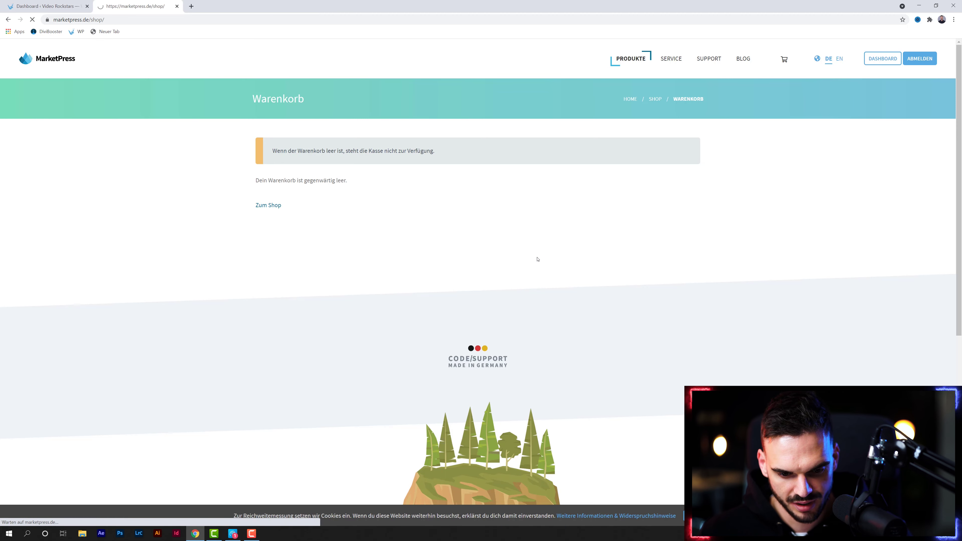
pyautogui.scroll(-3, 537, 259)
pyautogui.scroll(3, 534, 259)
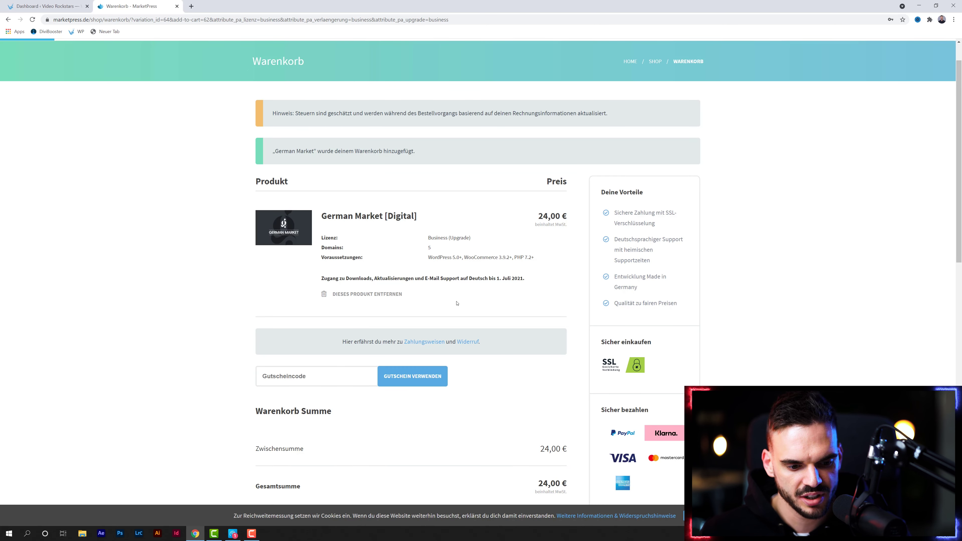
pyautogui.scroll(-4, 456, 303)
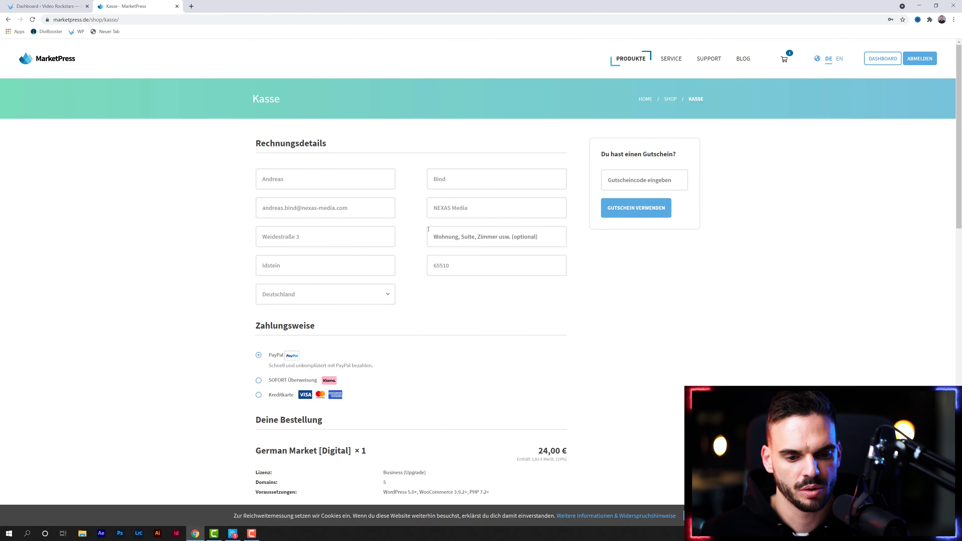
# Step: Accept the shop terms and the withdrawal waiver for digital content, and place the order with PayPal as payment method
pyautogui.scroll(-15, 419, 240)
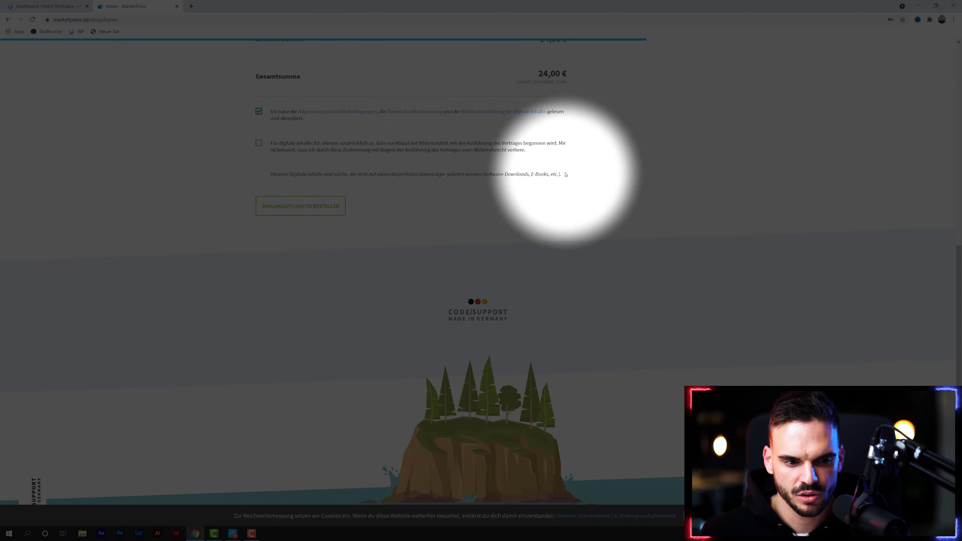
pyautogui.moveTo(563, 174); pyautogui.dragTo(273, 143)
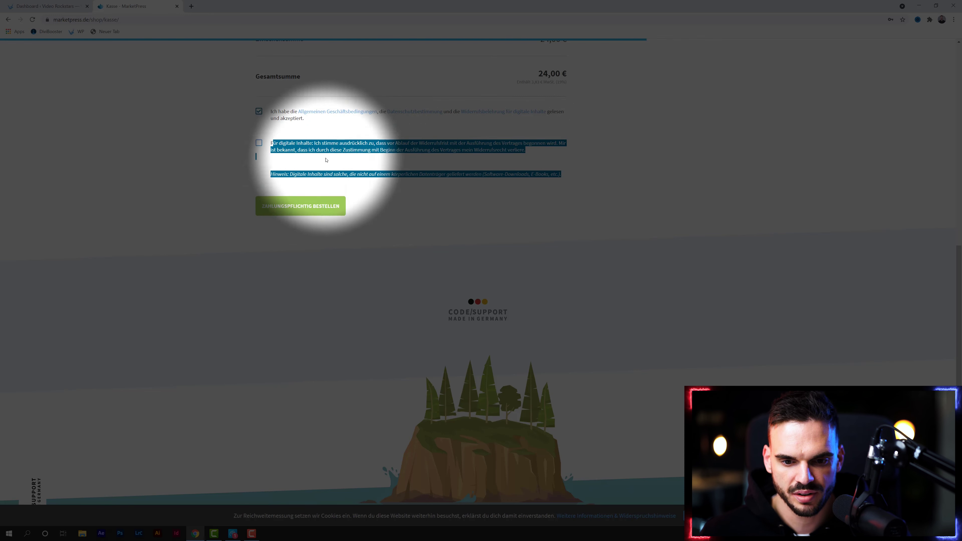
pyautogui.click(611, 170)
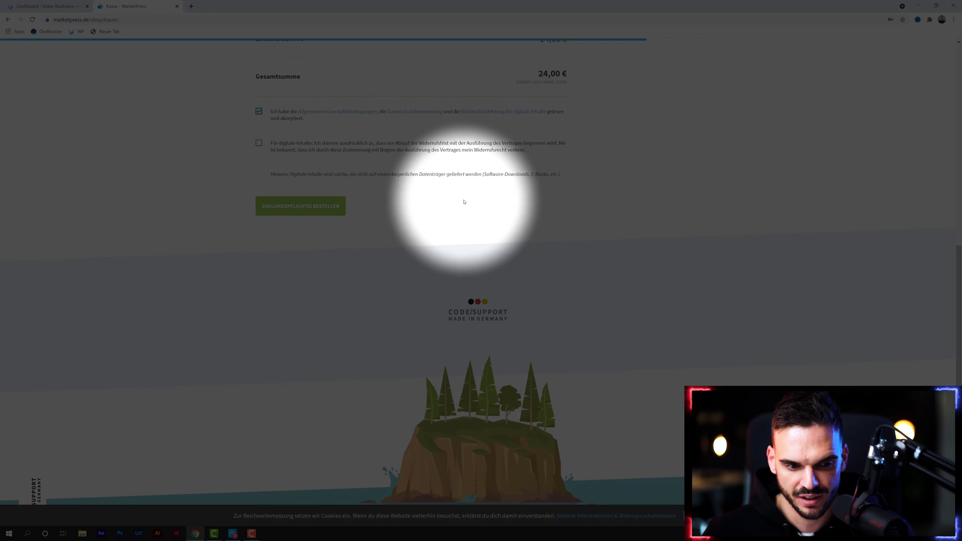
pyautogui.click(259, 143)
pyautogui.click(294, 209)
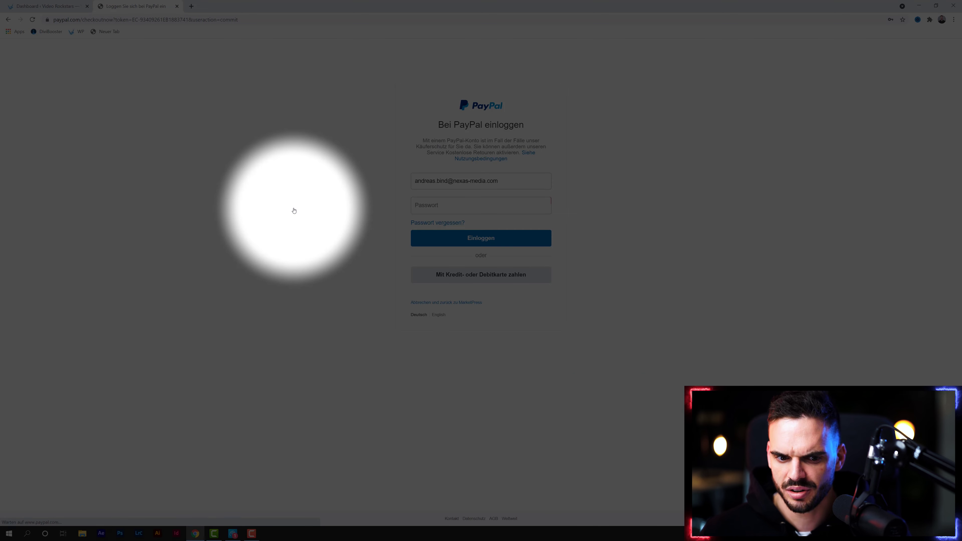
# Step: Pay through PayPal by logging in with the account password, and dismiss the browser's offer to save the password
pyautogui.click(469, 202)
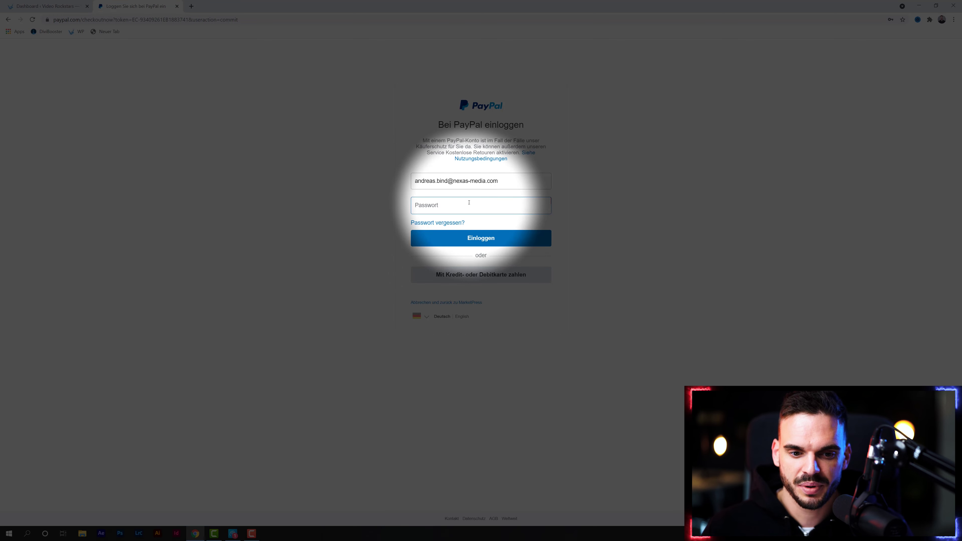
pyautogui.click(468, 202)
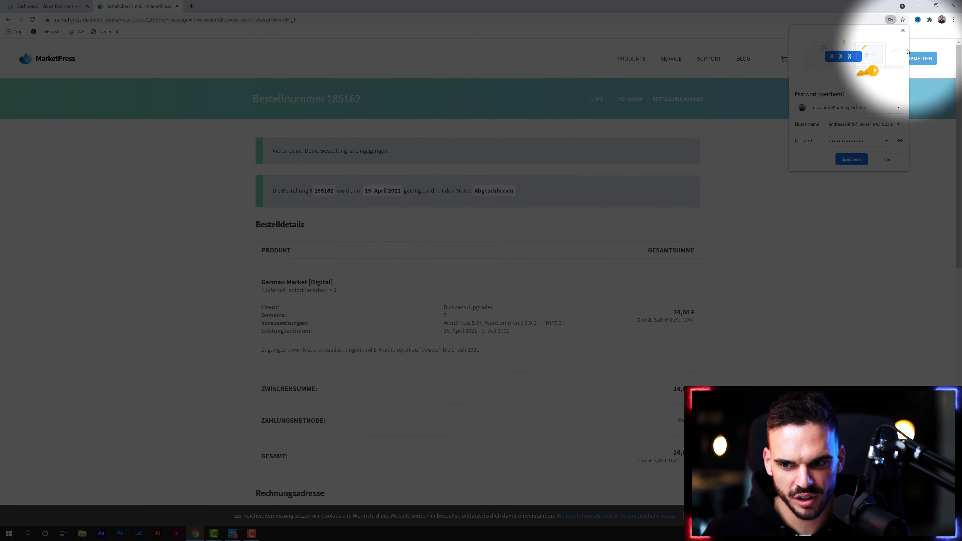
pyautogui.click(903, 31)
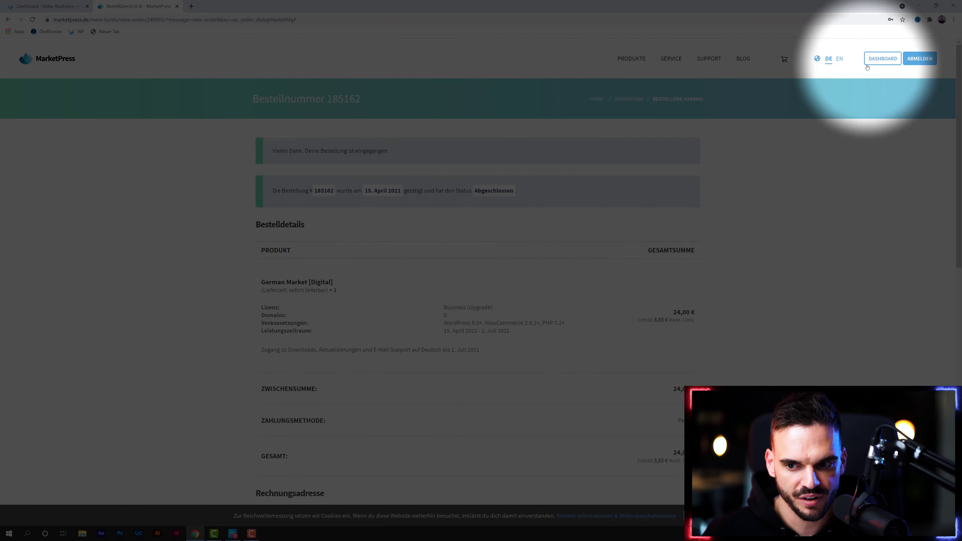
# Step: Open the MarketPress customer dashboard and download the German Market plugin ZIP for the Business licence
pyautogui.click(877, 62)
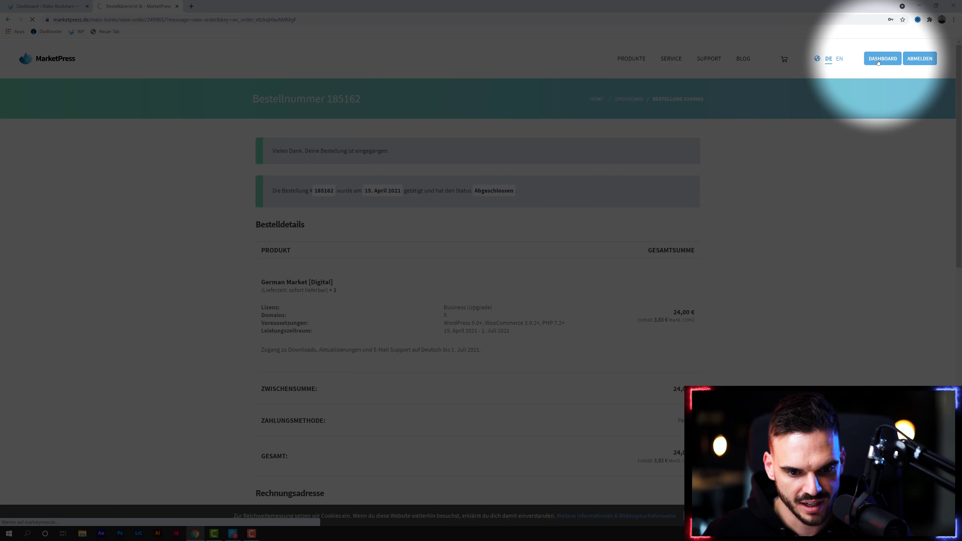
pyautogui.scroll(-5, 616, 301)
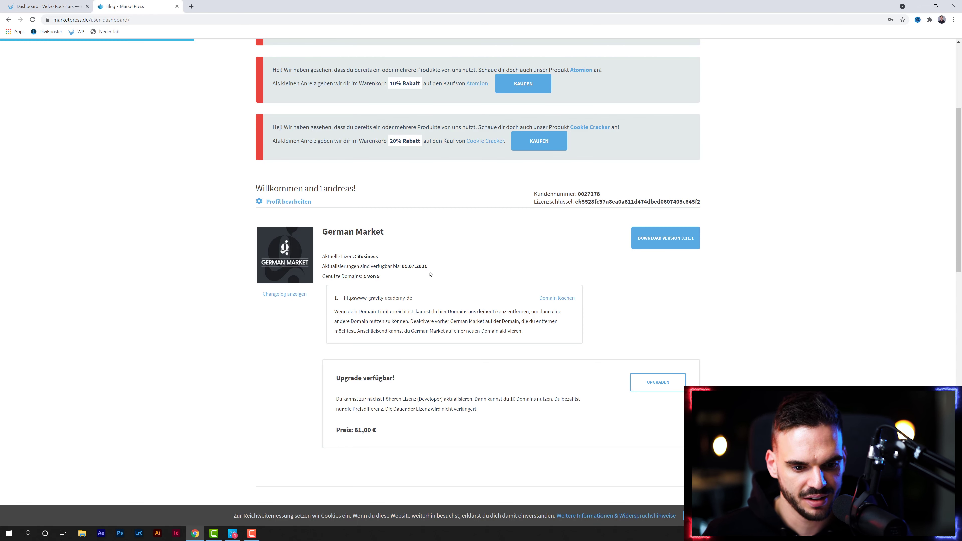
pyautogui.moveTo(411, 298); pyautogui.dragTo(577, 306)
pyautogui.scroll(-2, 644, 299)
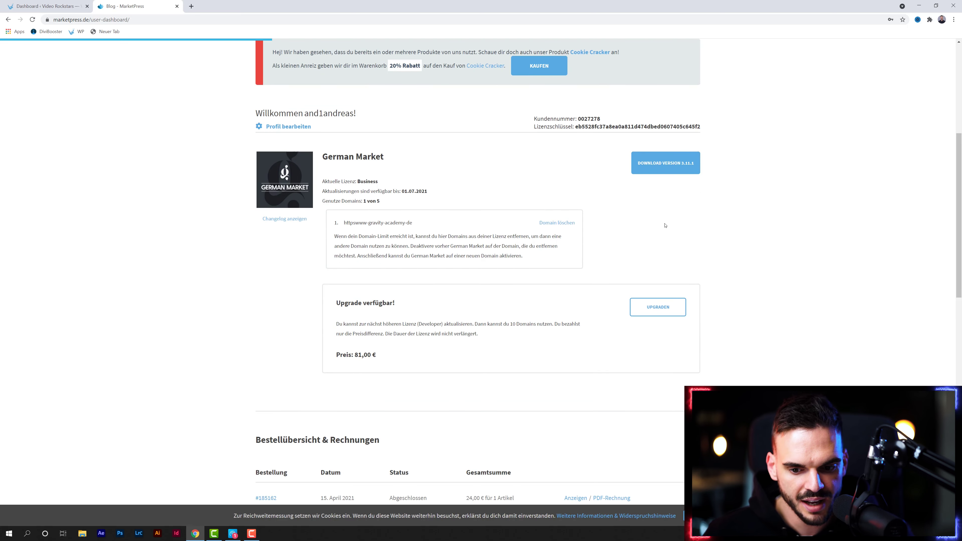
pyautogui.click(669, 170)
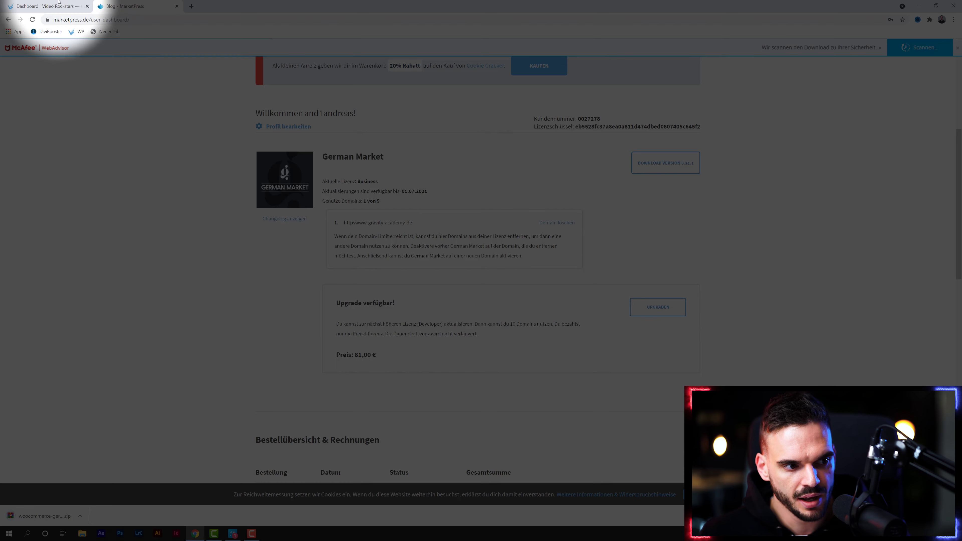
# Step: Upload the downloaded woocommerce-german-market ZIP as a new plugin in the Video Rockstars WordPress site, install it and activate it
pyautogui.click(45, 6)
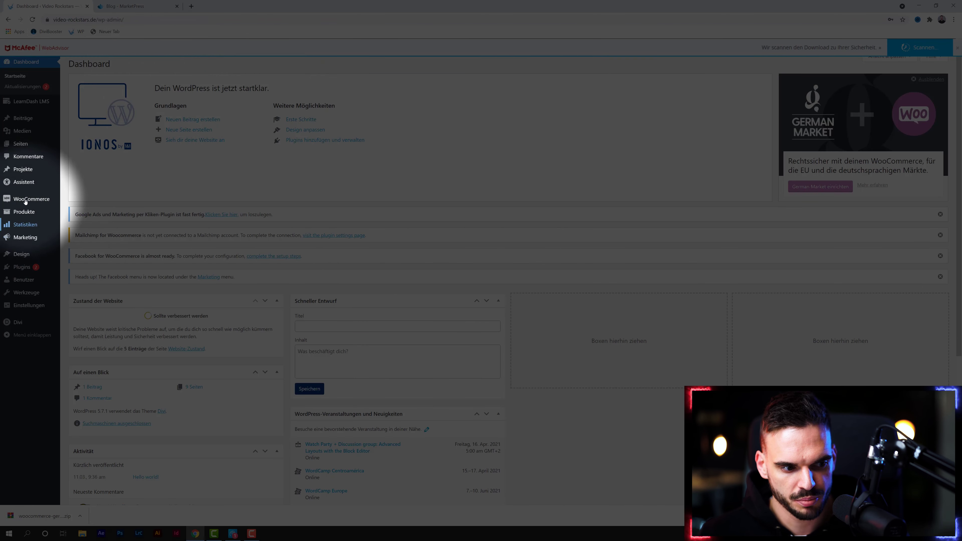
pyautogui.moveTo(47, 267)
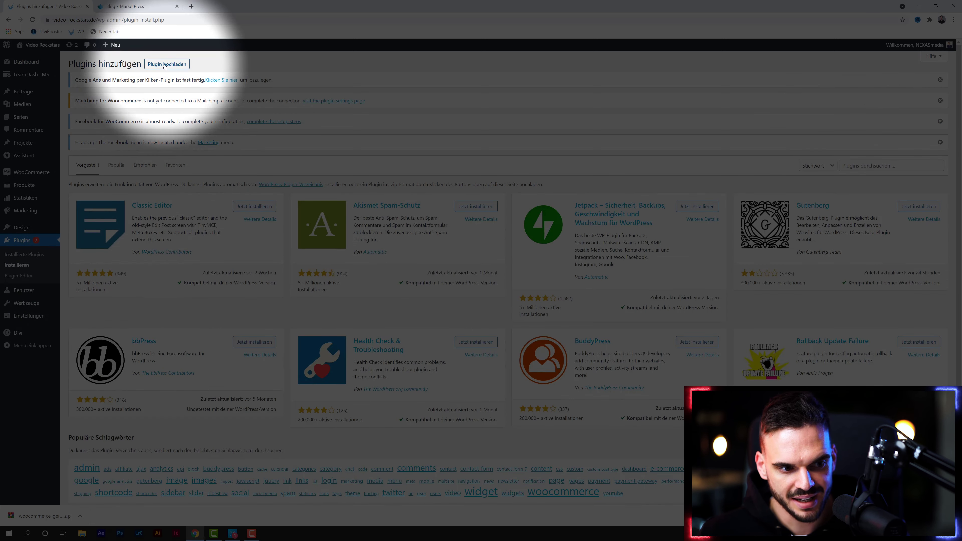
pyautogui.click(172, 65)
pyautogui.click(458, 217)
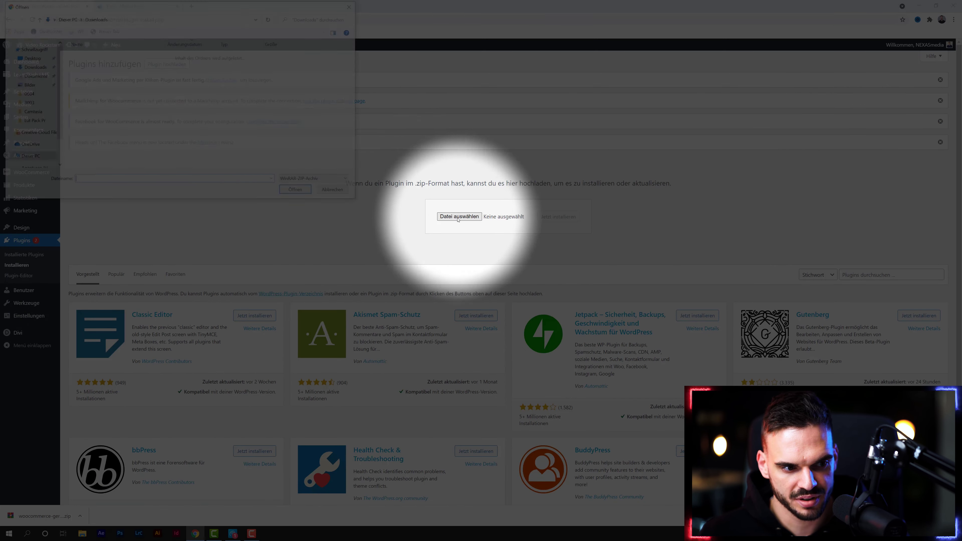
pyautogui.click(110, 65)
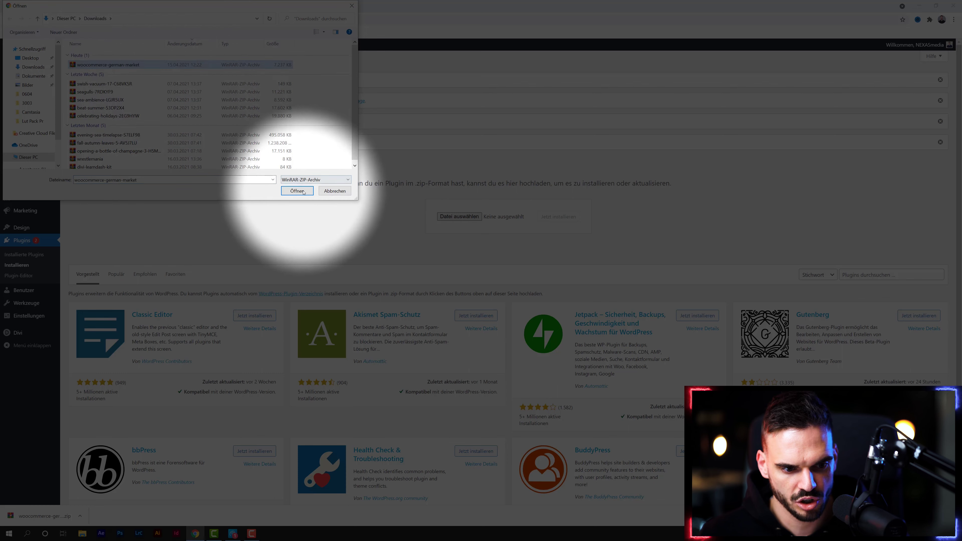
pyautogui.press('Return')
pyautogui.click(557, 217)
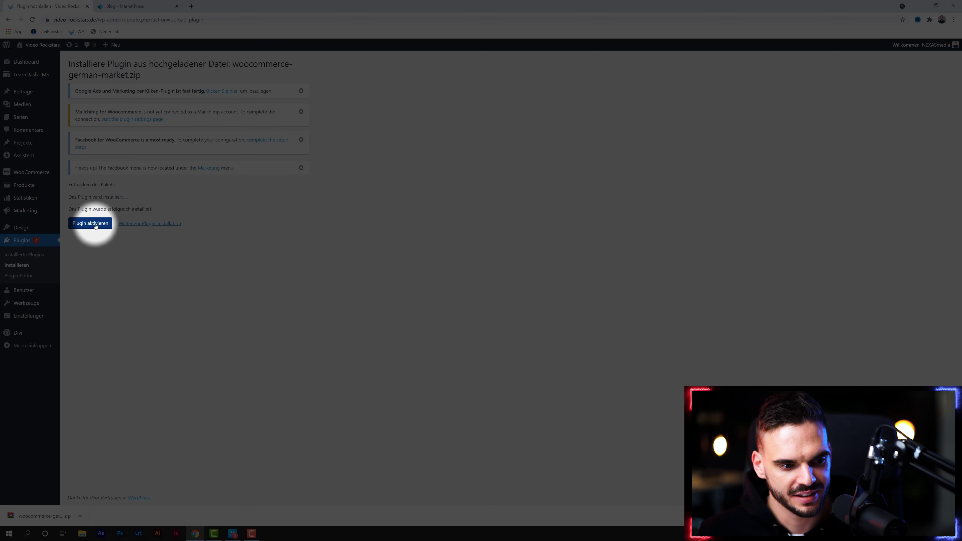
pyautogui.click(94, 221)
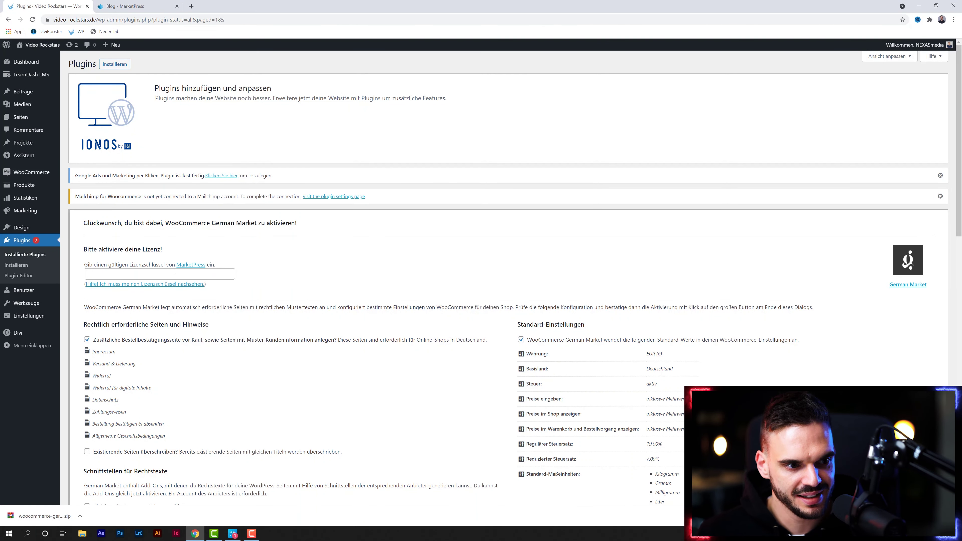
# Step: Copy the German Market licence key from the MarketPress customer dashboard
pyautogui.click(125, 6)
pyautogui.tripleClick(609, 124)
pyautogui.click(602, 125)
pyautogui.moveTo(649, 128); pyautogui.dragTo(702, 127)
pyautogui.hotkey('ctrl', 'c')
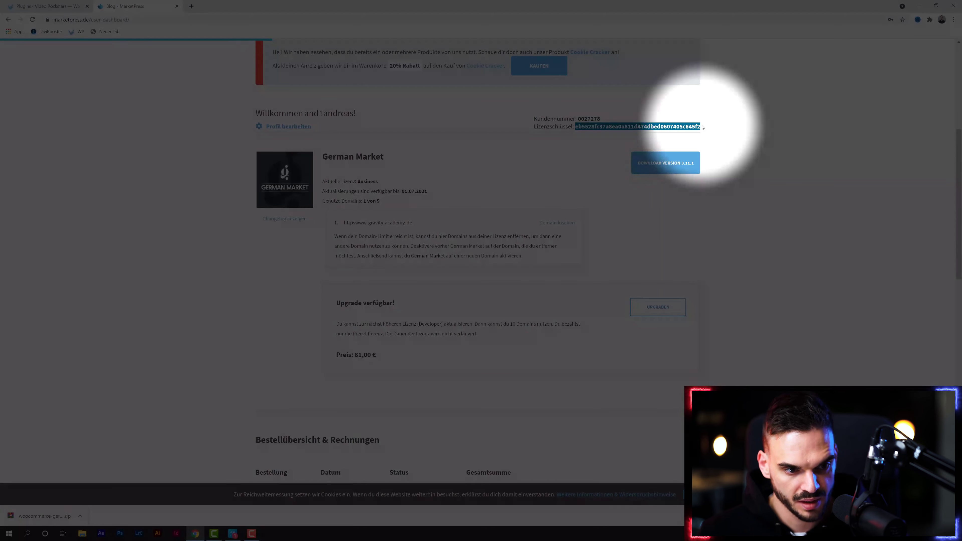
# Step: Enter the copied licence key in the German Market activation form and complete the activation with the preselected pages and default settings
pyautogui.click(47, 6)
pyautogui.click(161, 274)
pyautogui.hotkey('ctrl', 'v')
pyautogui.scroll(-5, 289, 259)
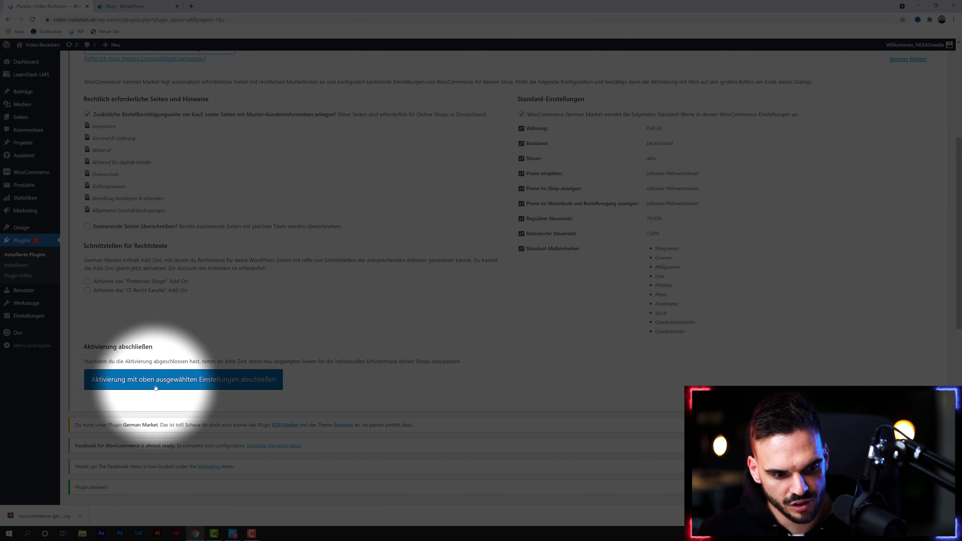
pyautogui.click(202, 379)
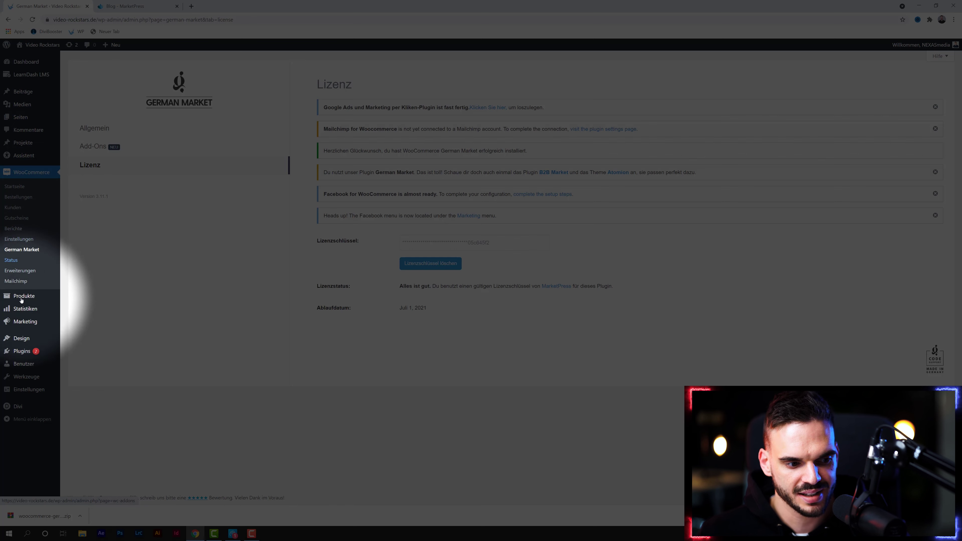
# Step: Open the product list in a new tab, view the Zahlung Test product in the shop and examine its VAT and shipping notes
pyautogui.moveTo(22, 300)
pyautogui.middleClick(72, 299)
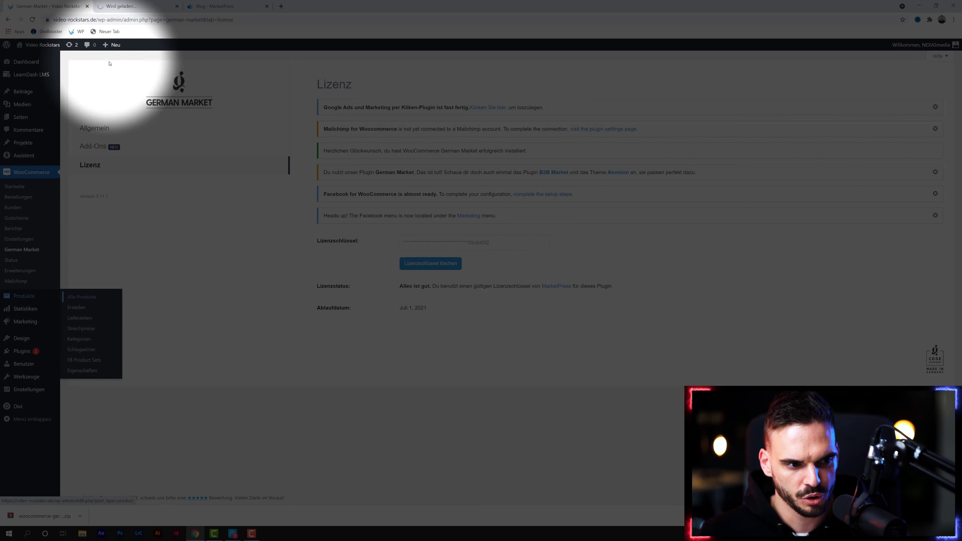
pyautogui.click(137, 6)
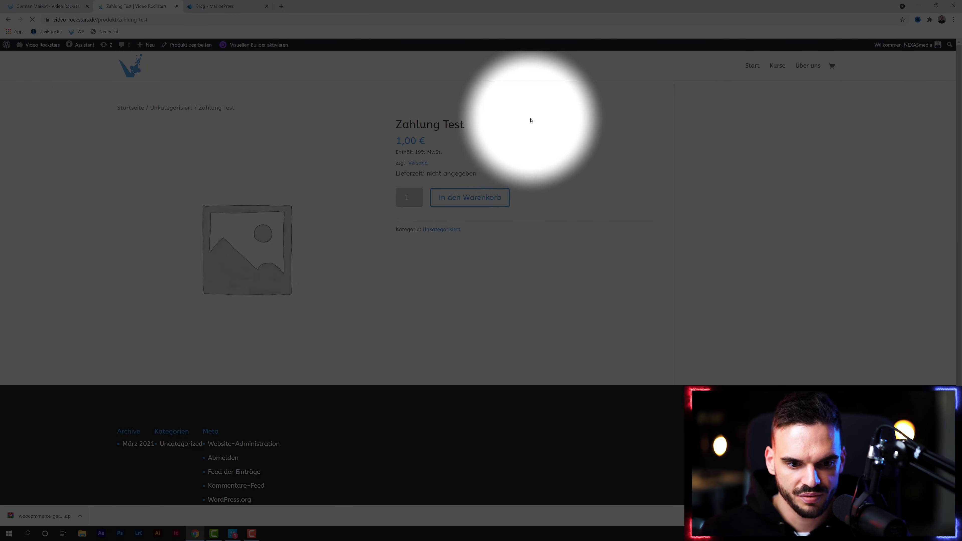
pyautogui.moveTo(396, 152); pyautogui.dragTo(441, 152)
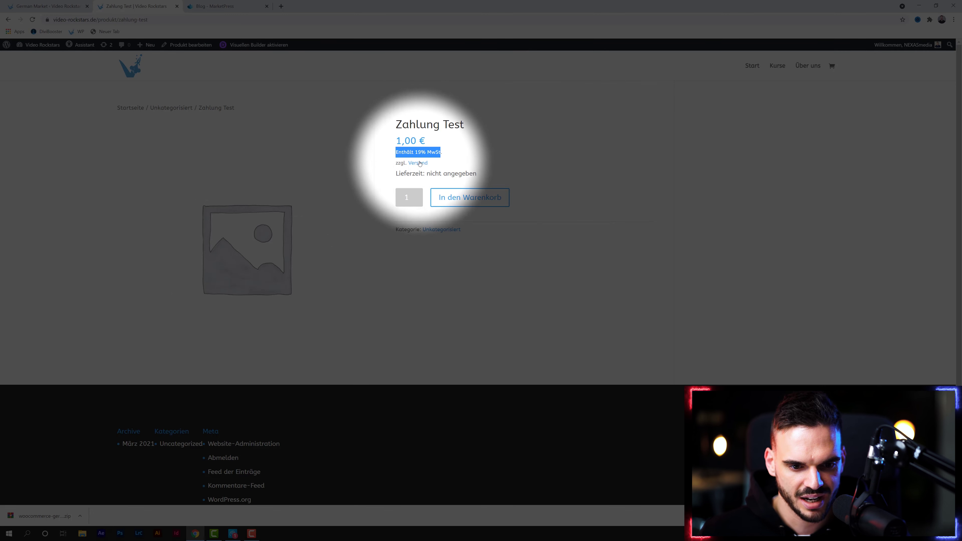
pyautogui.click(507, 178)
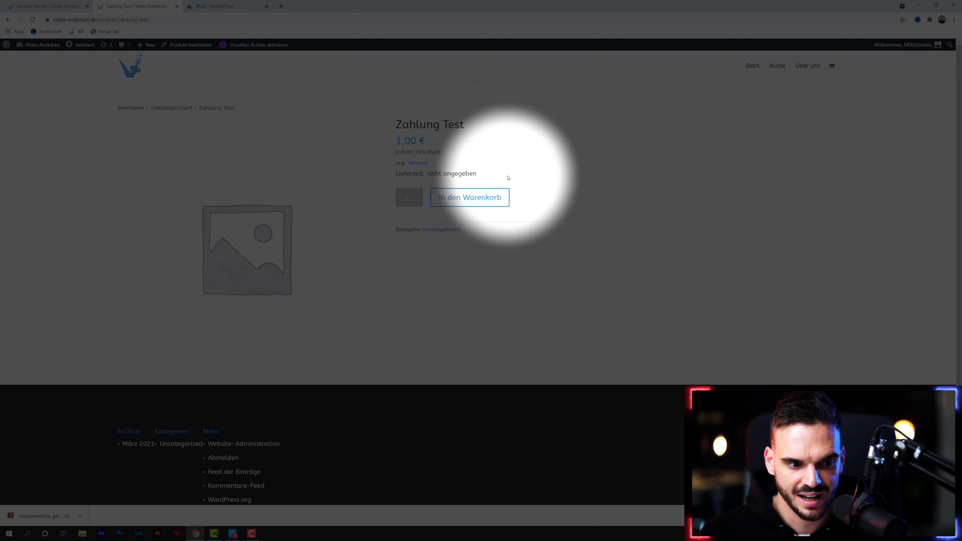
# Step: Add the Zahlung Test product to the cart, open the cart and check the VAT shown for the item and the total
pyautogui.click(464, 203)
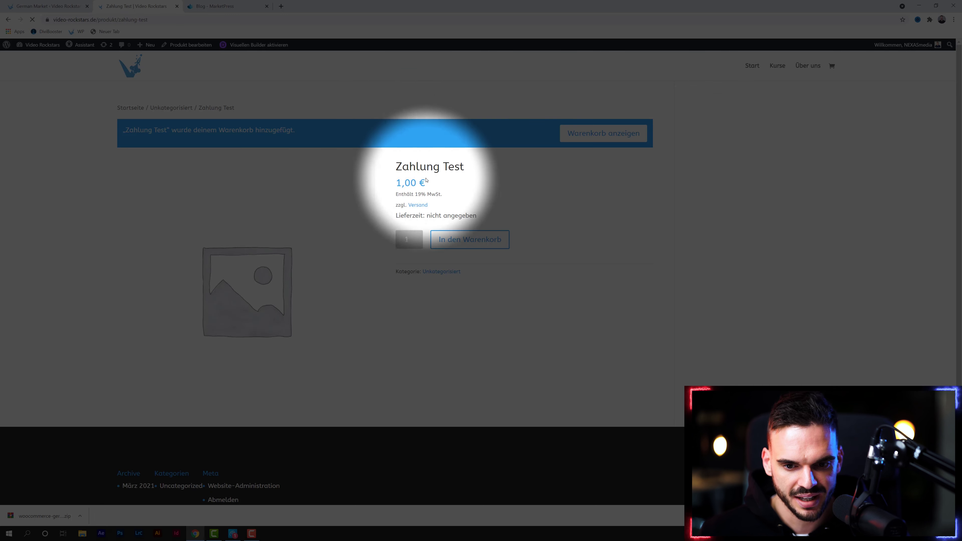
pyautogui.click(614, 136)
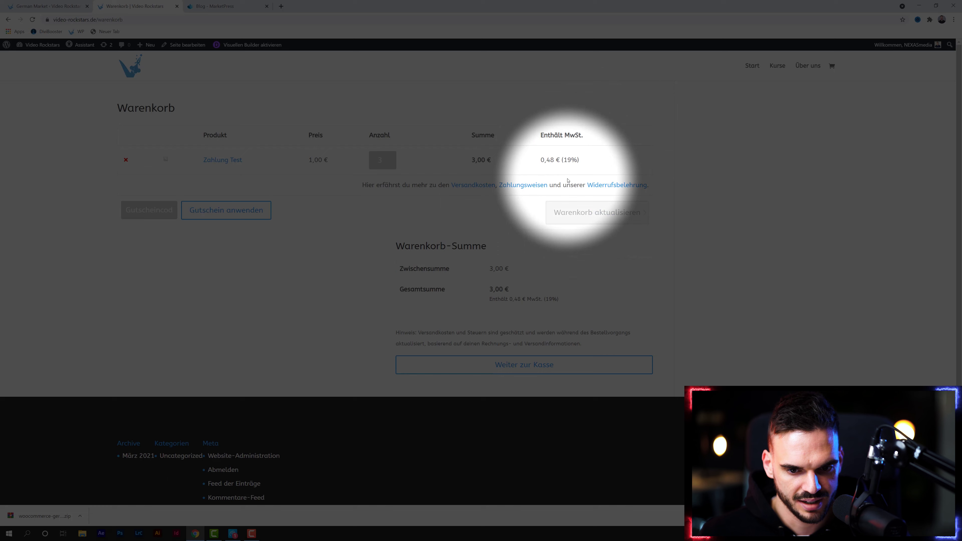
pyautogui.moveTo(541, 159); pyautogui.dragTo(575, 160)
pyautogui.click(575, 160)
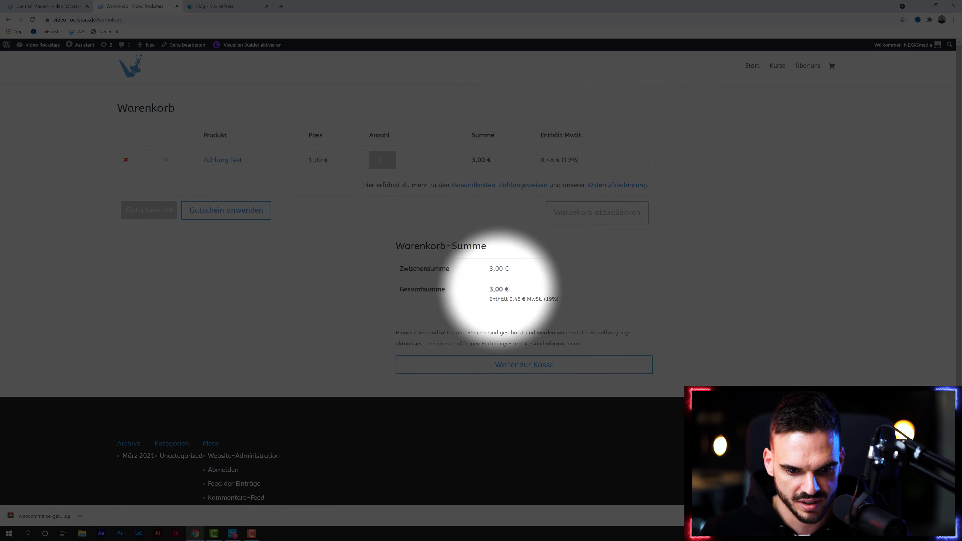
pyautogui.moveTo(490, 298); pyautogui.dragTo(525, 299)
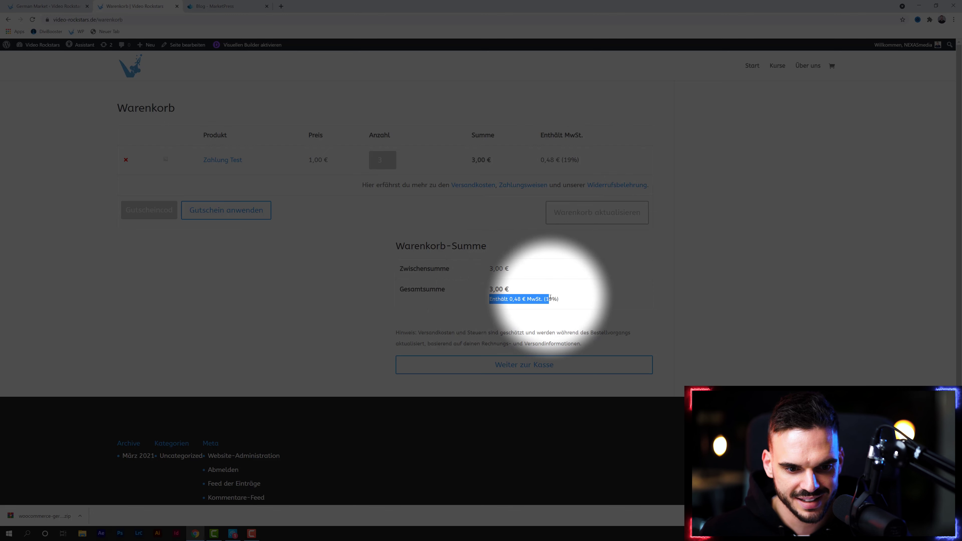
pyautogui.click(545, 291)
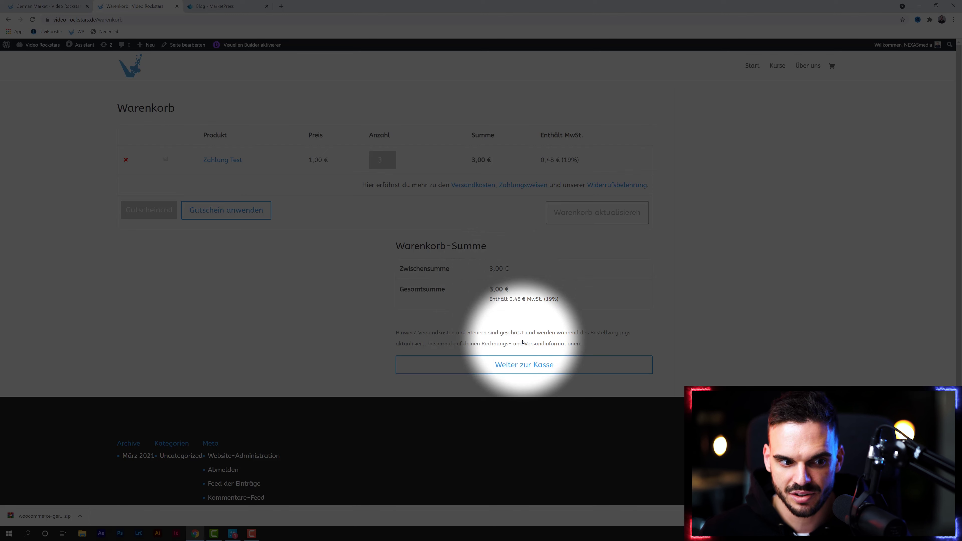
# Step: Proceed to checkout and examine the VAT details and legal consent line around the order summary
pyautogui.click(554, 372)
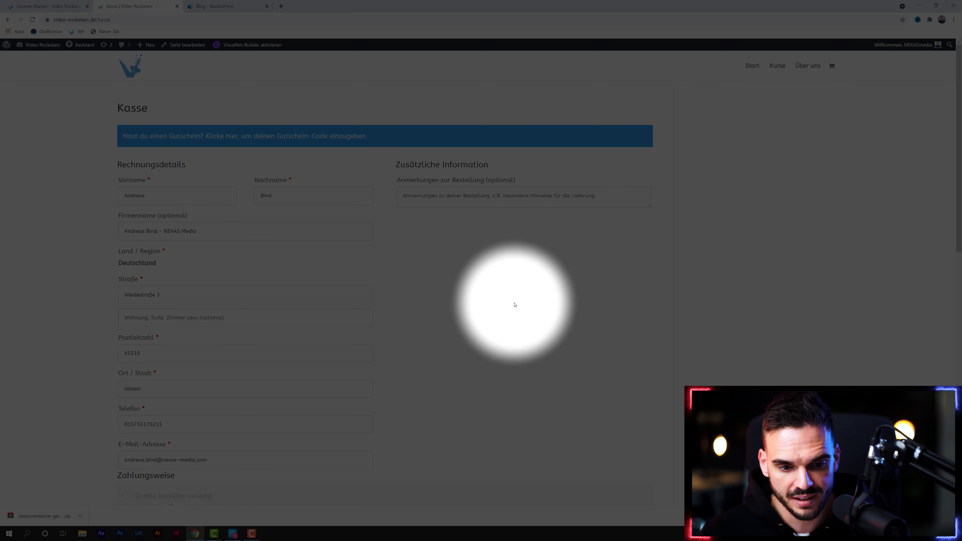
pyautogui.scroll(-12, 404, 286)
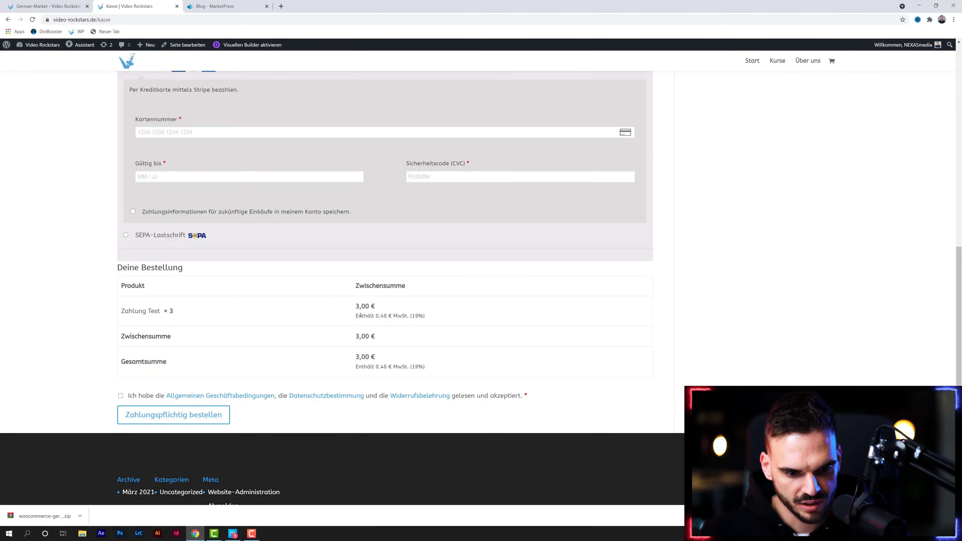
pyautogui.doubleClick(356, 365)
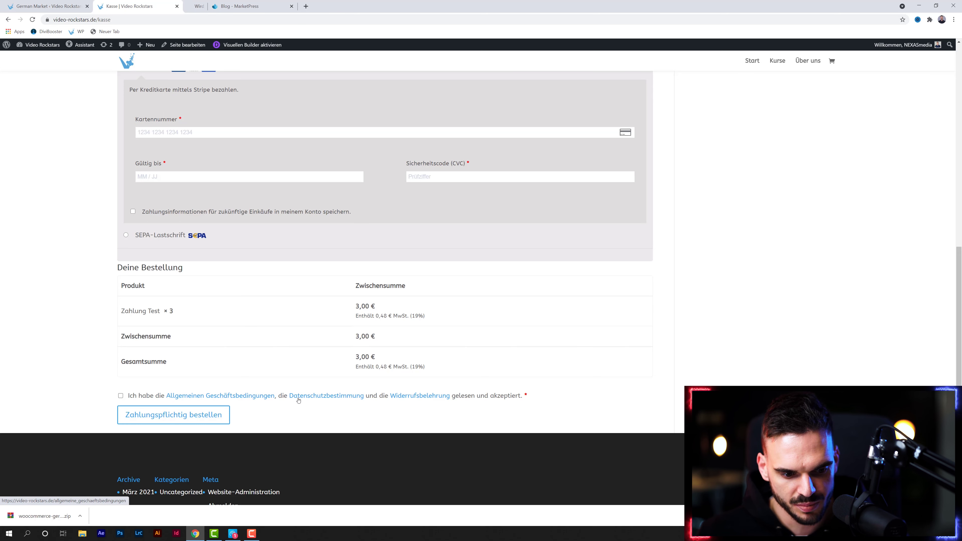
# Step: Open the terms, privacy and withdrawal pages linked at checkout in separate tabs and review their template texts
pyautogui.click(402, 396)
pyautogui.click(230, 3)
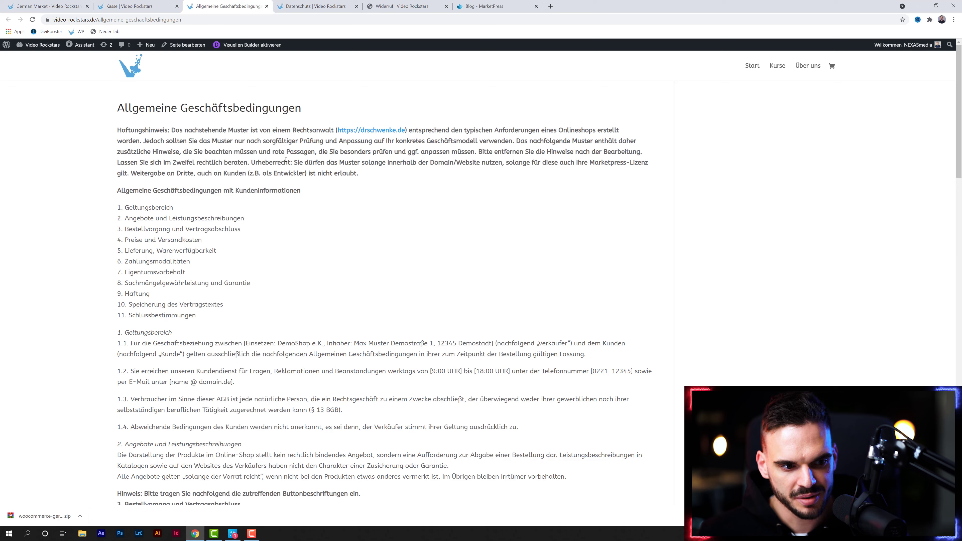
pyautogui.moveTo(129, 108); pyautogui.dragTo(243, 229)
pyautogui.hotkey('ctrl', 'Tab')
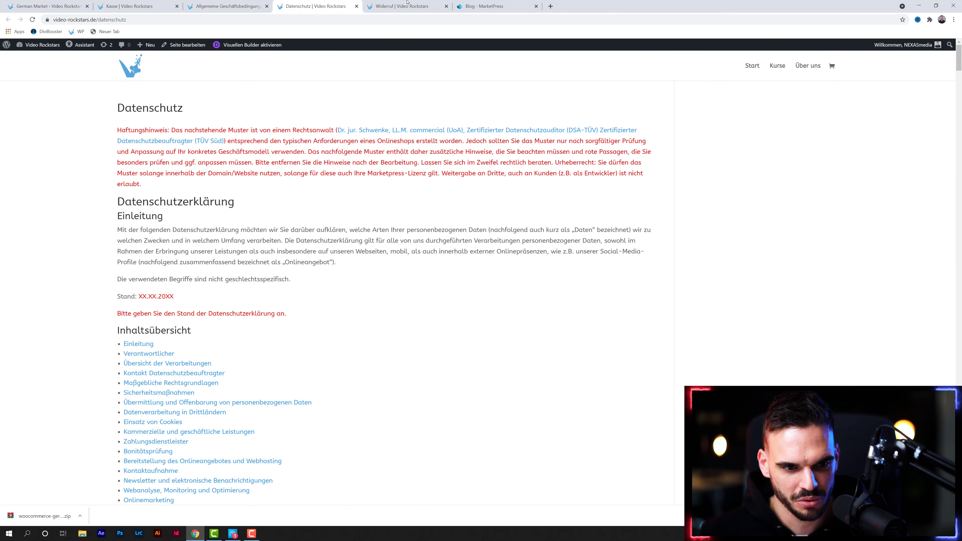
pyautogui.click(407, 3)
pyautogui.moveTo(204, 249); pyautogui.dragTo(268, 326)
pyautogui.click(286, 358)
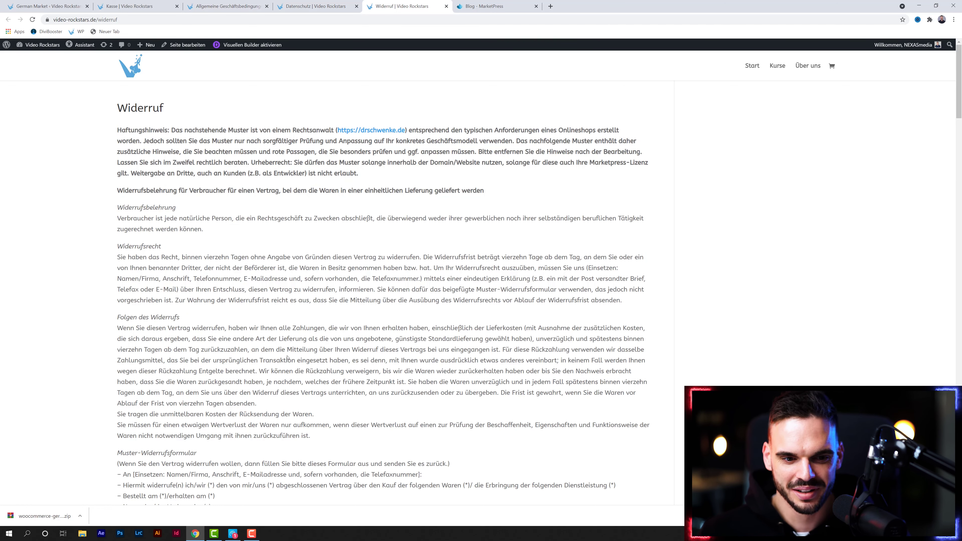
pyautogui.hotkey('ctrl', 'shift', 'Tab')
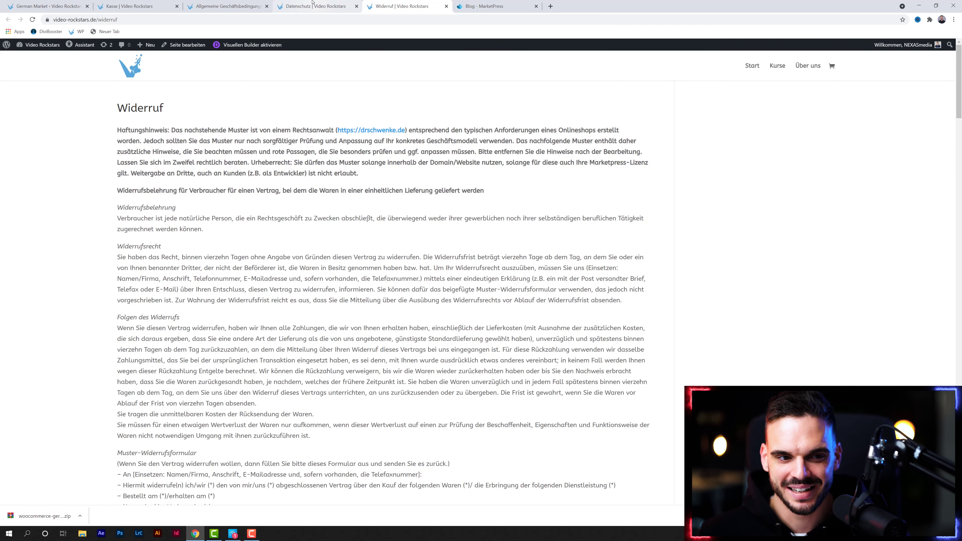
pyautogui.hotkey('ctrl', 'shift', 'Tab')
pyautogui.click(302, 271)
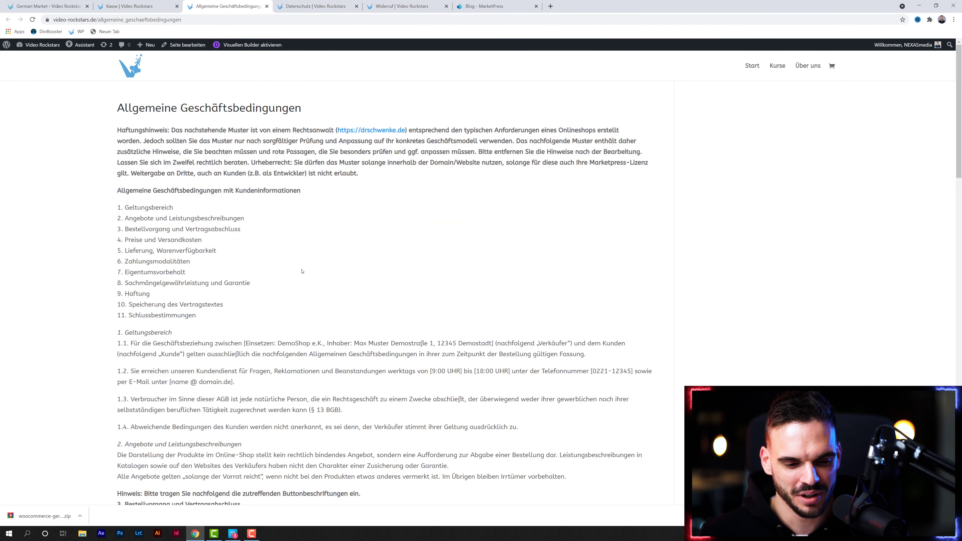
pyautogui.scroll(-3, 365, 276)
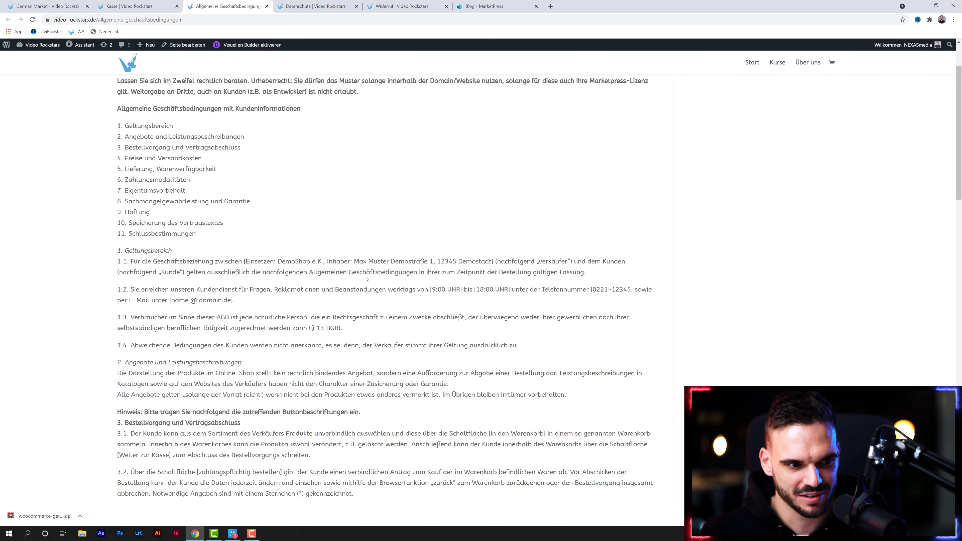
pyautogui.scroll(3, 366, 276)
# Step: Return to the WordPress admin, open the list of all pages and review the legal pages added by German Market
pyautogui.hotkey('ctrl', 'shift', 'Tab')
pyautogui.hotkey('ctrl', 'shift', 'Tab')
pyautogui.moveTo(23, 116)
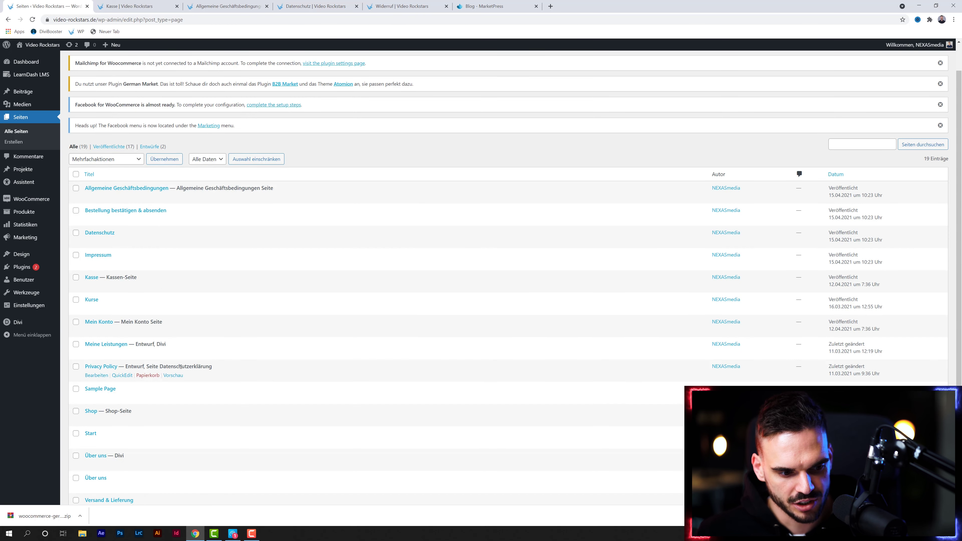
pyautogui.scroll(-1, 150, 348)
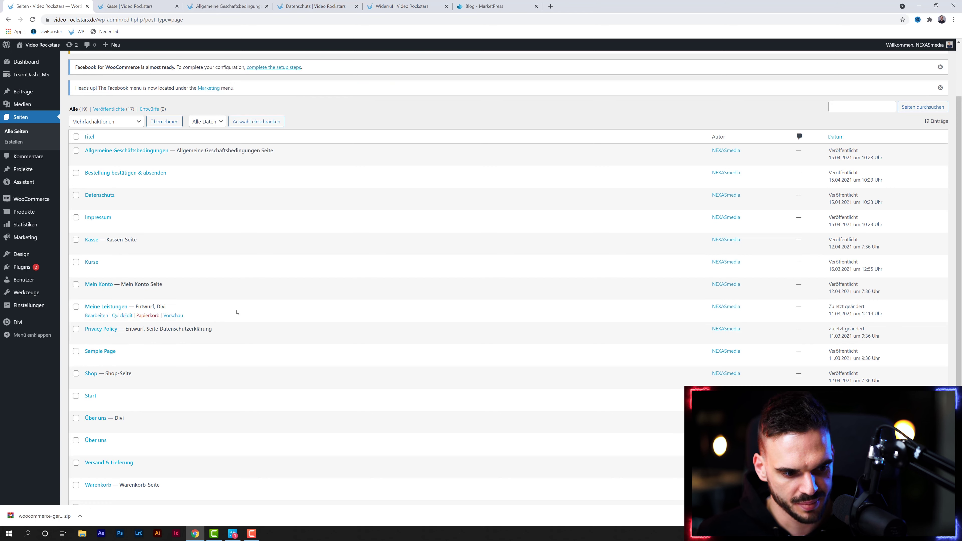
pyautogui.scroll(-3, 236, 312)
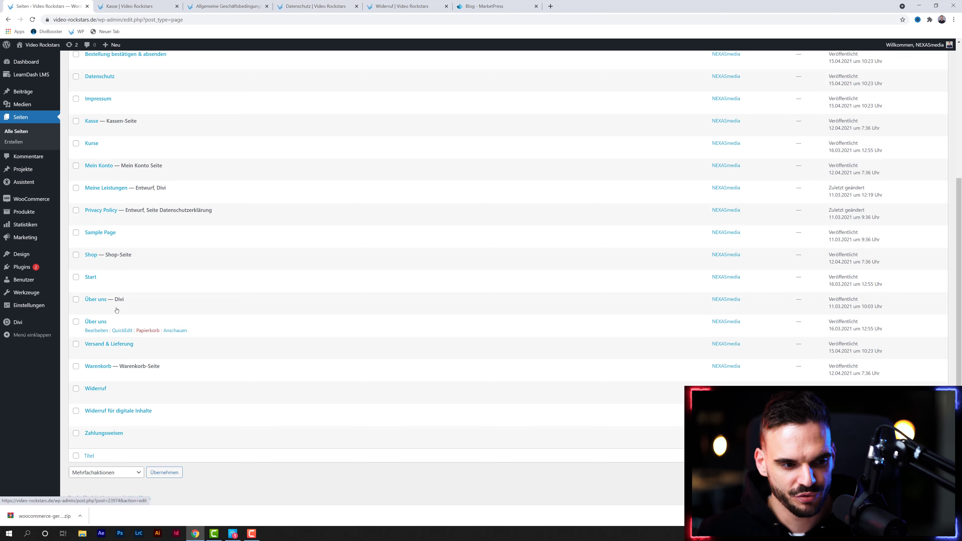
pyautogui.scroll(5, 248, 329)
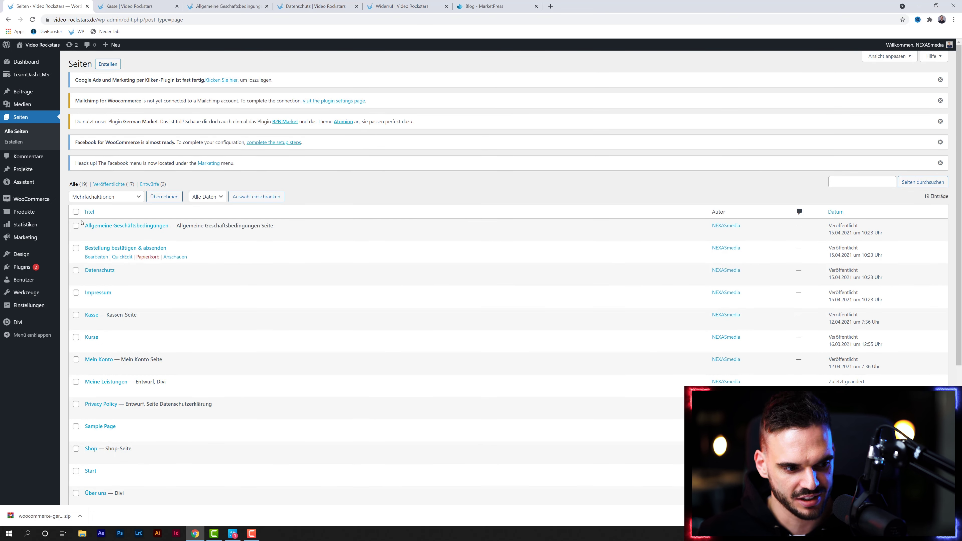
# Step: Open the German Market add-ons and examine the EU Mehrwertsteuer and EU USTID-Nr. Check add-ons
pyautogui.moveTo(33, 199)
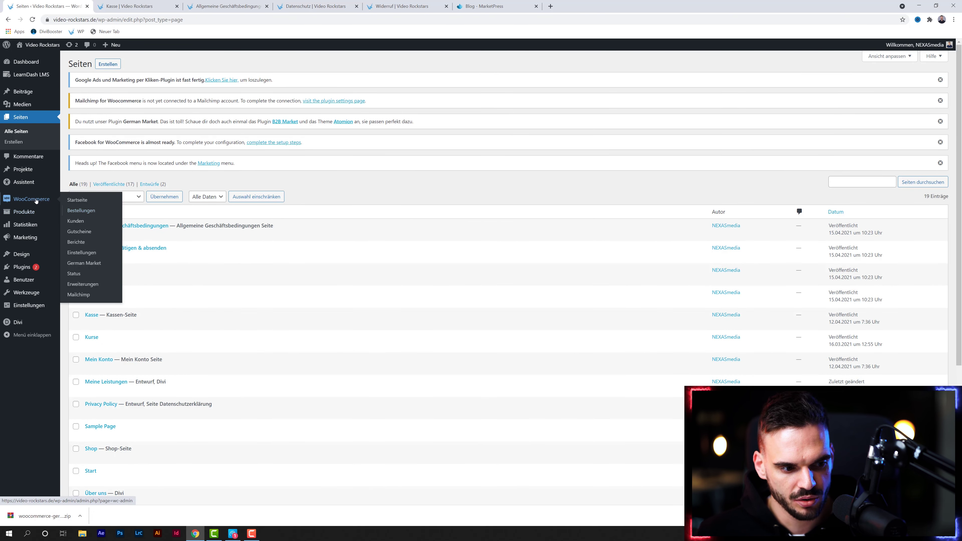
pyautogui.click(84, 263)
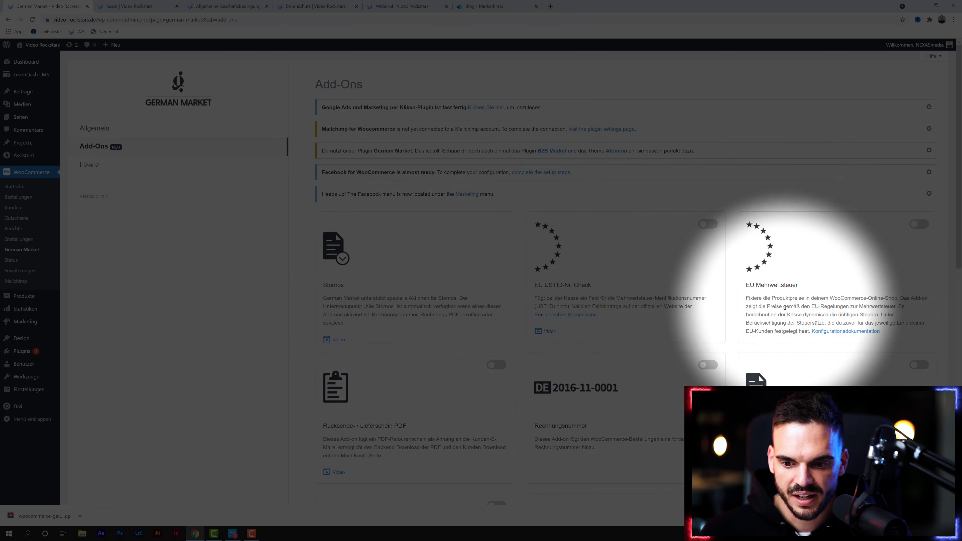
pyautogui.moveTo(798, 284); pyautogui.dragTo(745, 284)
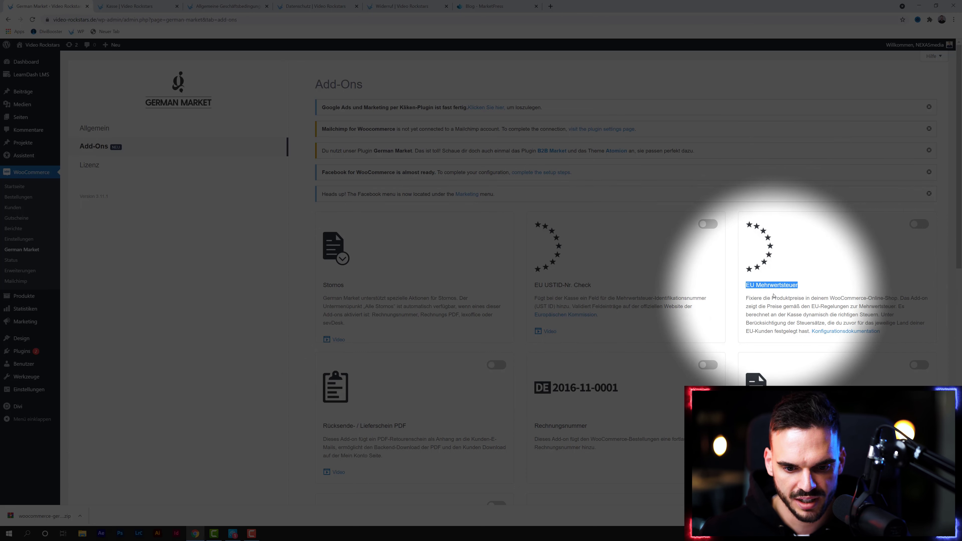
pyautogui.moveTo(538, 285); pyautogui.dragTo(569, 285)
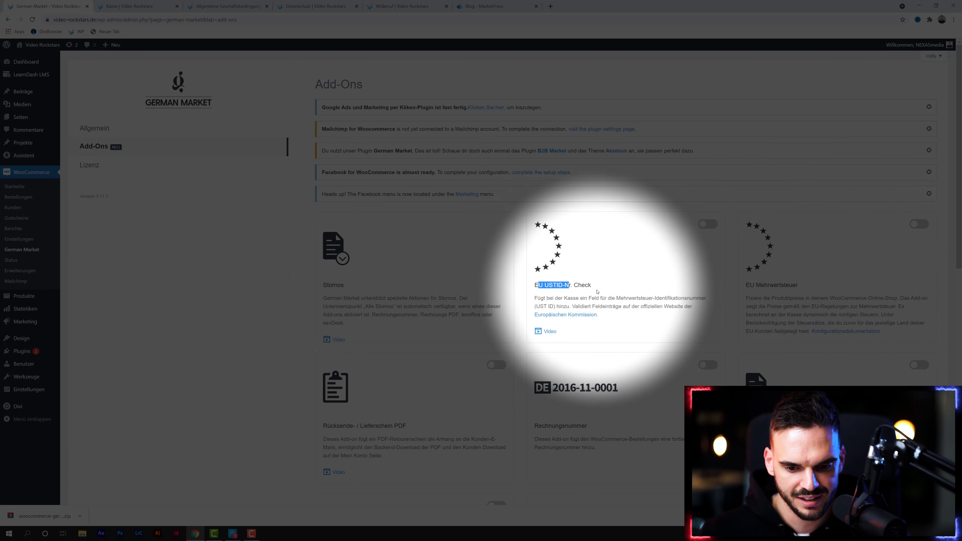
# Step: Enable the Rechnungs PDF and Rechnungsnummer add-ons in German Market
pyautogui.click(597, 291)
pyautogui.scroll(-4, 606, 284)
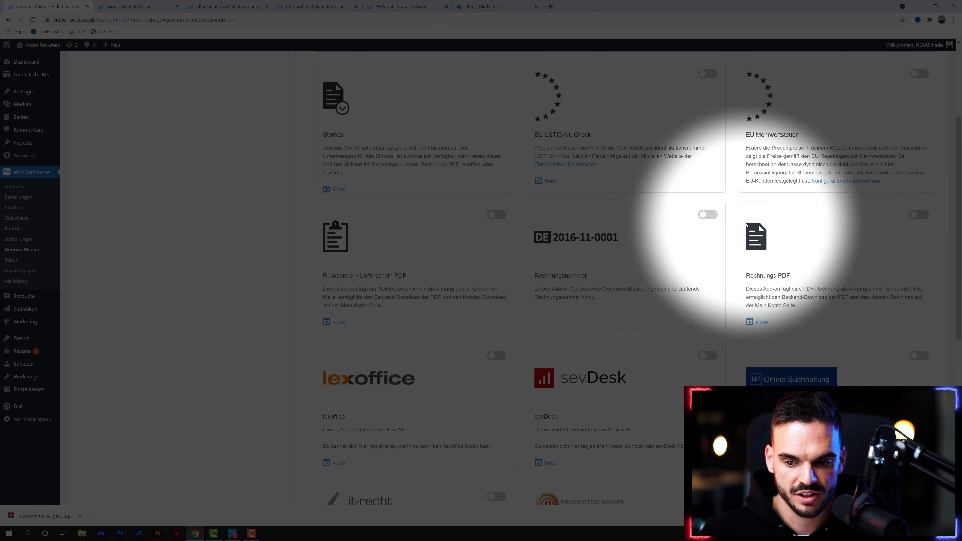
pyautogui.click(918, 214)
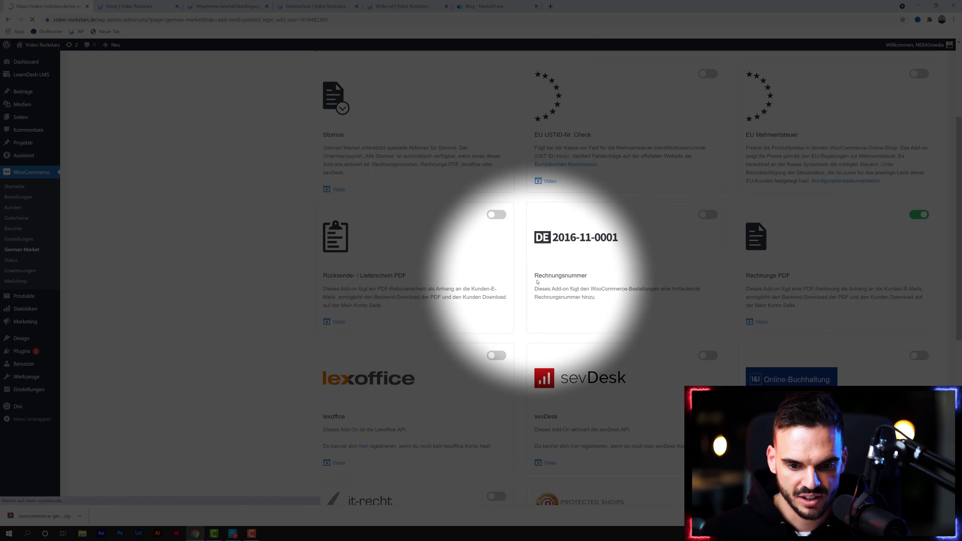
pyautogui.scroll(-1, 552, 381)
pyautogui.doubleClick(560, 372)
pyautogui.click(644, 311)
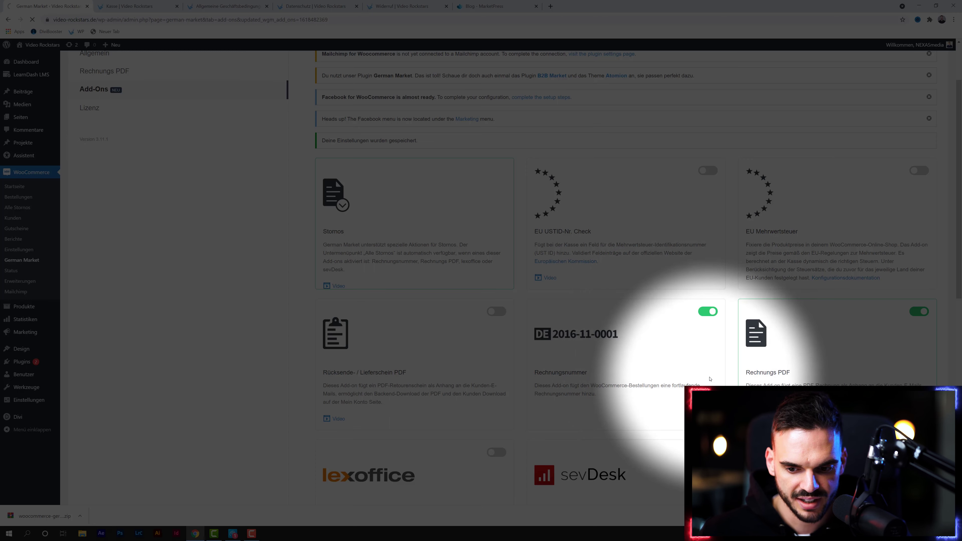
# Step: Look through the remaining add-ons, including billbee, Stornos and Rücksende- / Lieferschein PDF, and enable the sevDesk add-on
pyautogui.scroll(-8, 667, 346)
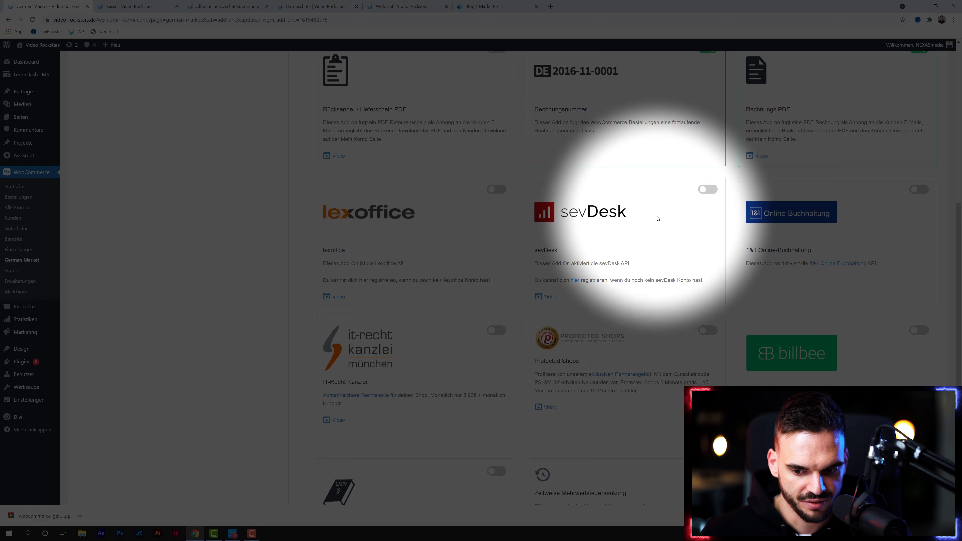
pyautogui.scroll(-2, 606, 222)
pyautogui.scroll(-2, 606, 221)
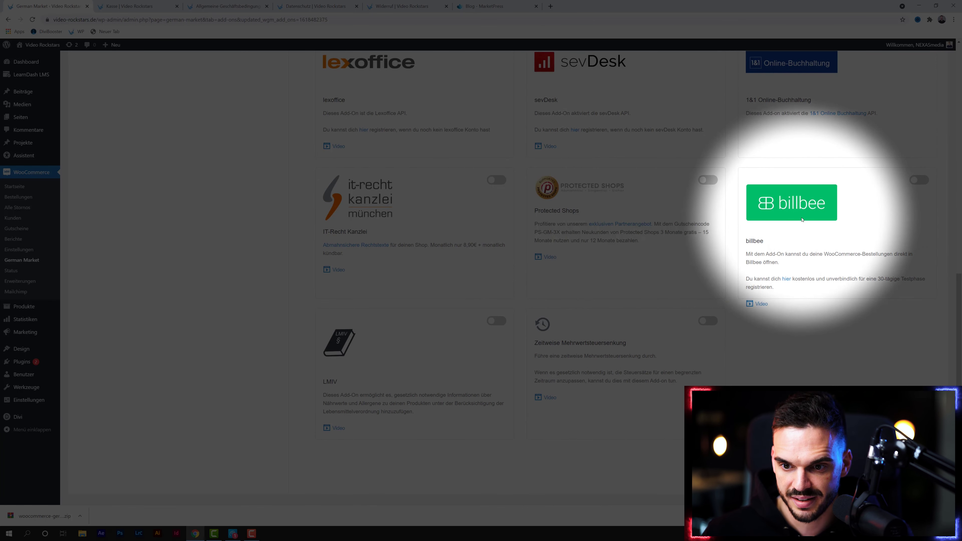
pyautogui.scroll(3, 801, 219)
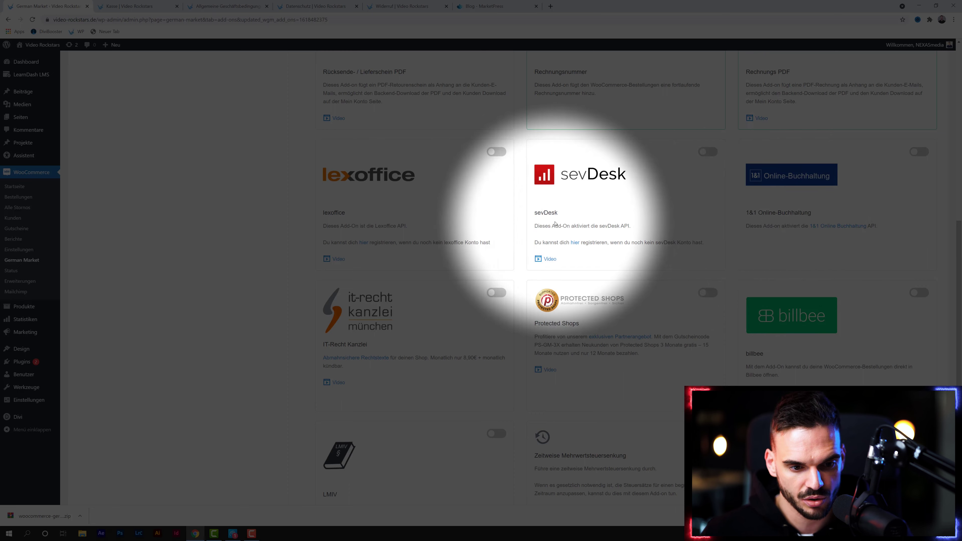
pyautogui.scroll(8, 555, 223)
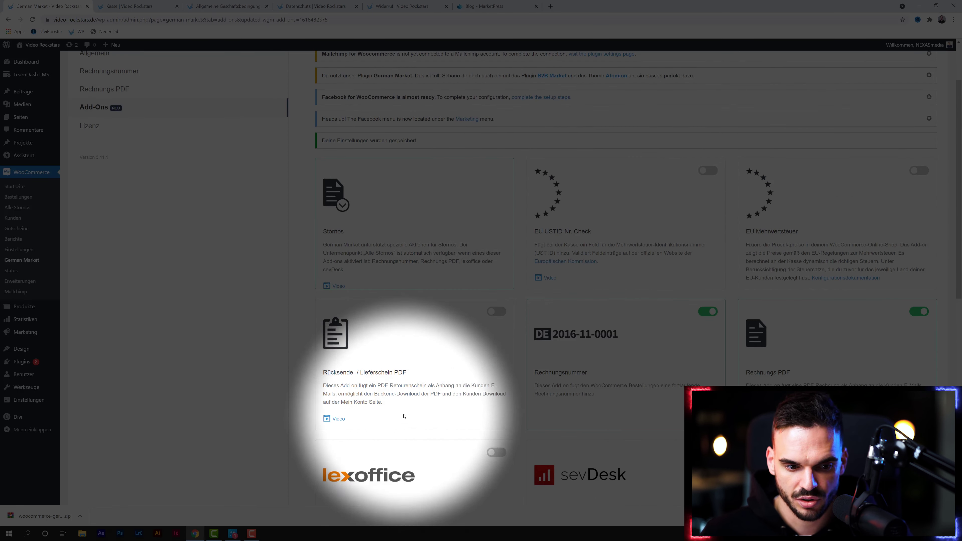
pyautogui.scroll(-1, 407, 224)
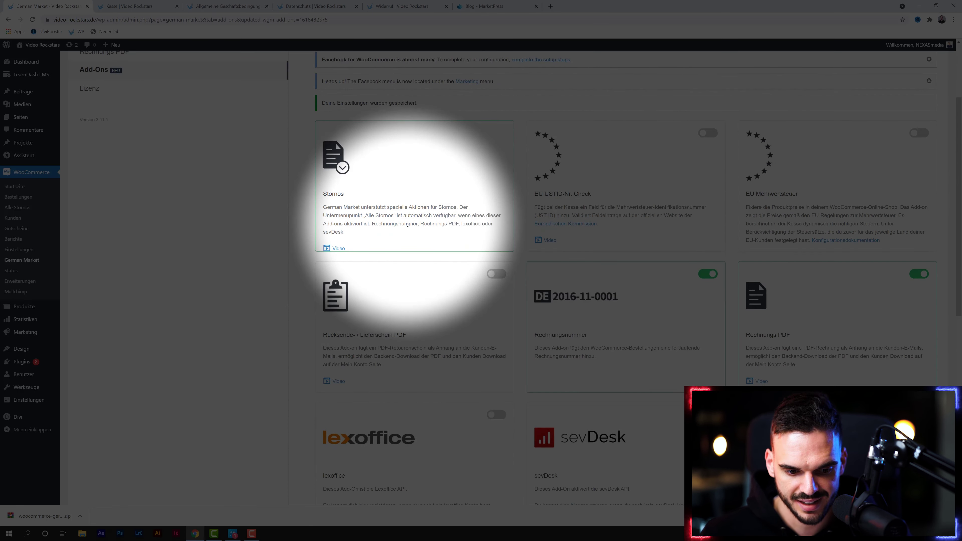
pyautogui.scroll(-1, 407, 224)
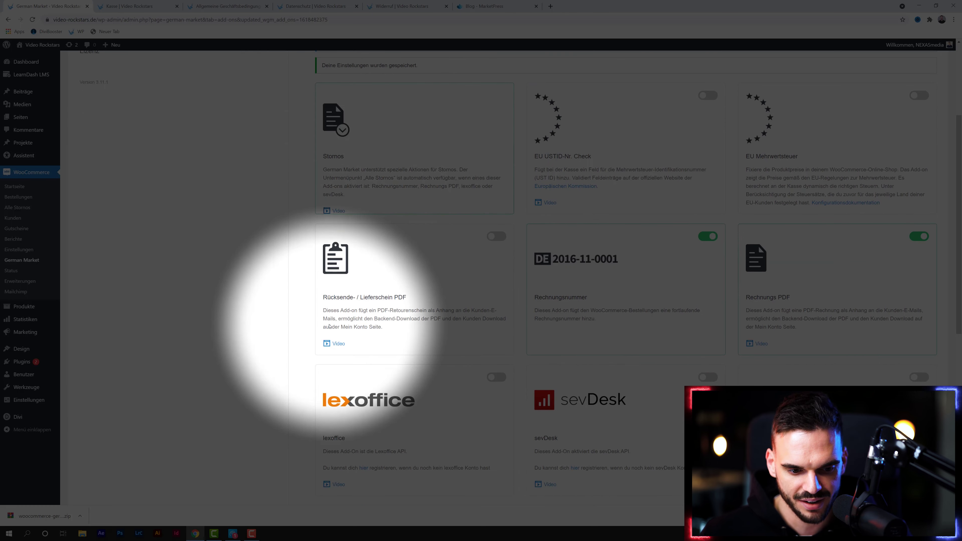
pyautogui.scroll(-2, 643, 329)
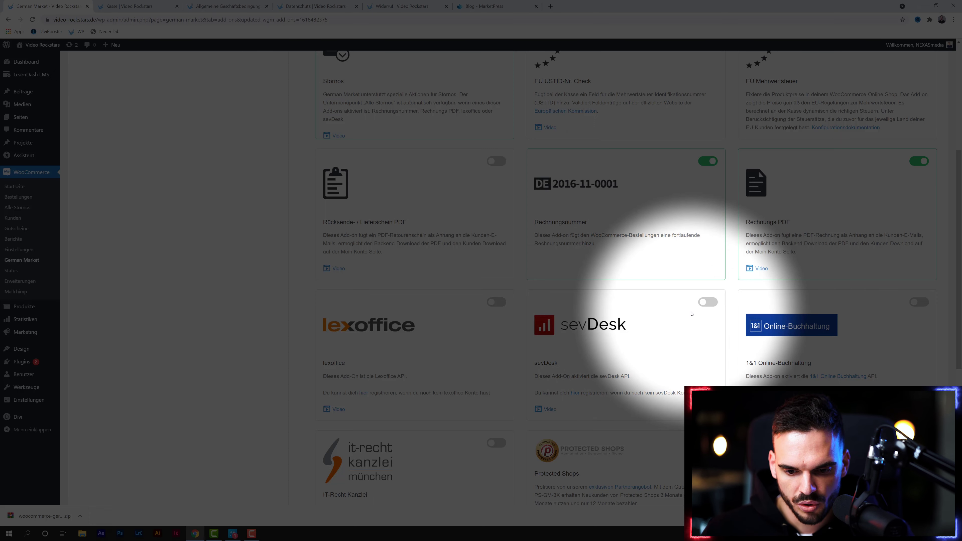
pyautogui.click(707, 302)
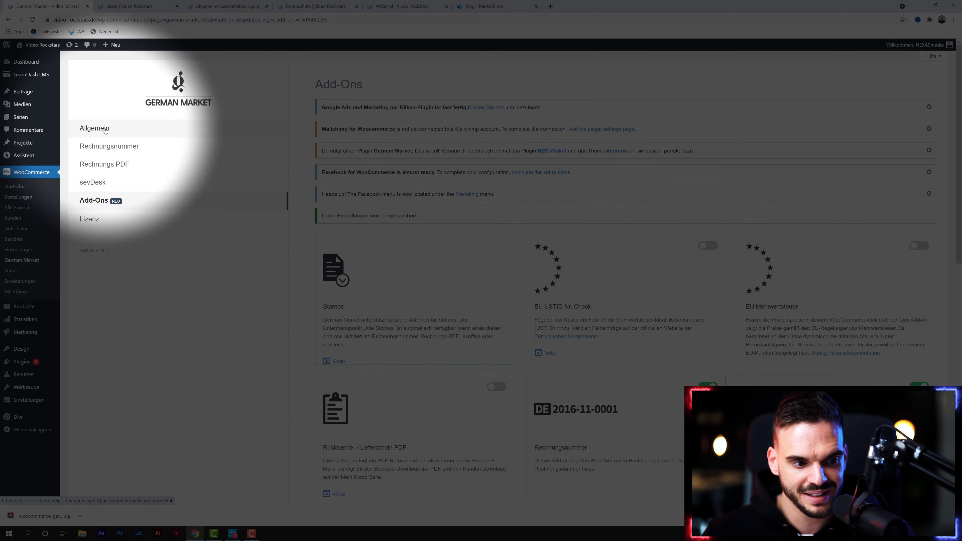
# Step: Open German Market's general settings and examine the required pages section, including the page choices for Impressum
pyautogui.click(105, 129)
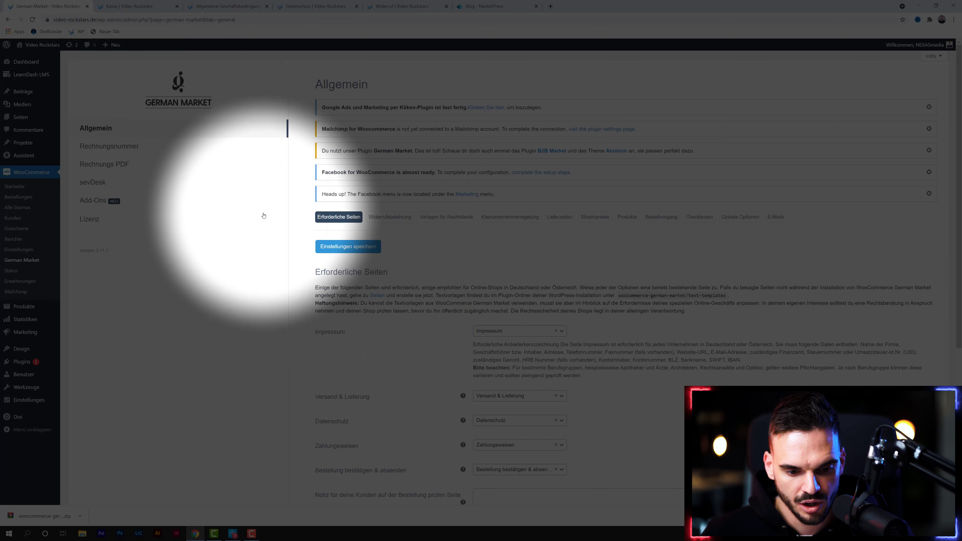
pyautogui.scroll(-1, 503, 310)
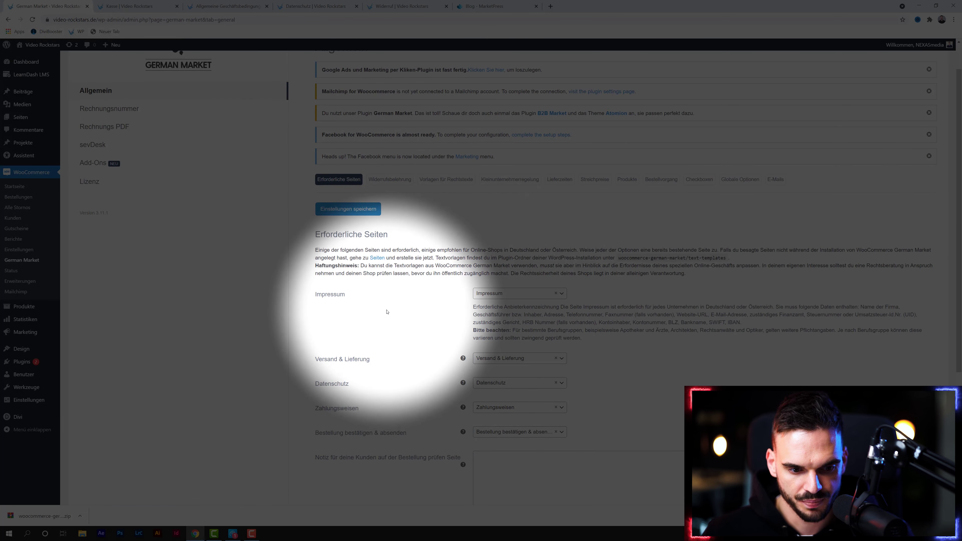
pyautogui.tripleClick(386, 242)
pyautogui.click(376, 268)
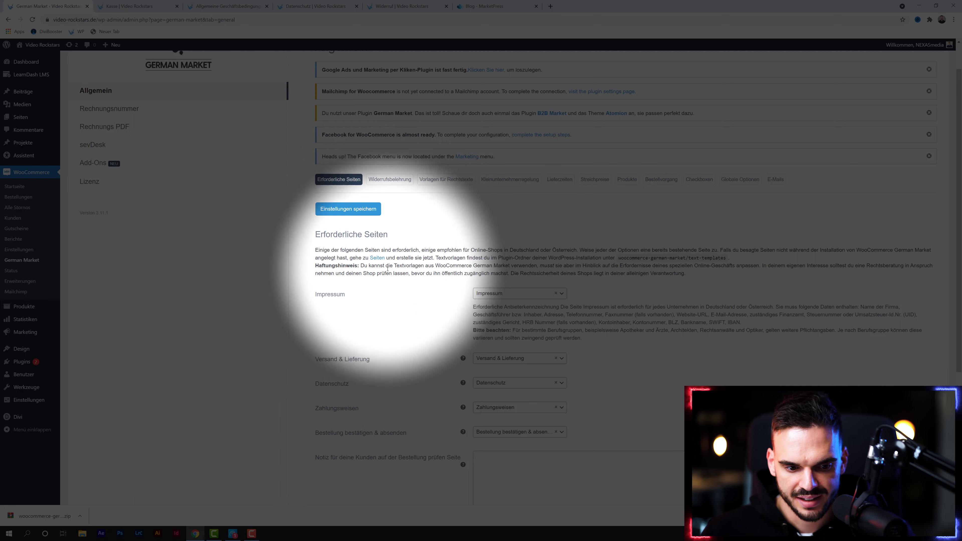
pyautogui.click(521, 292)
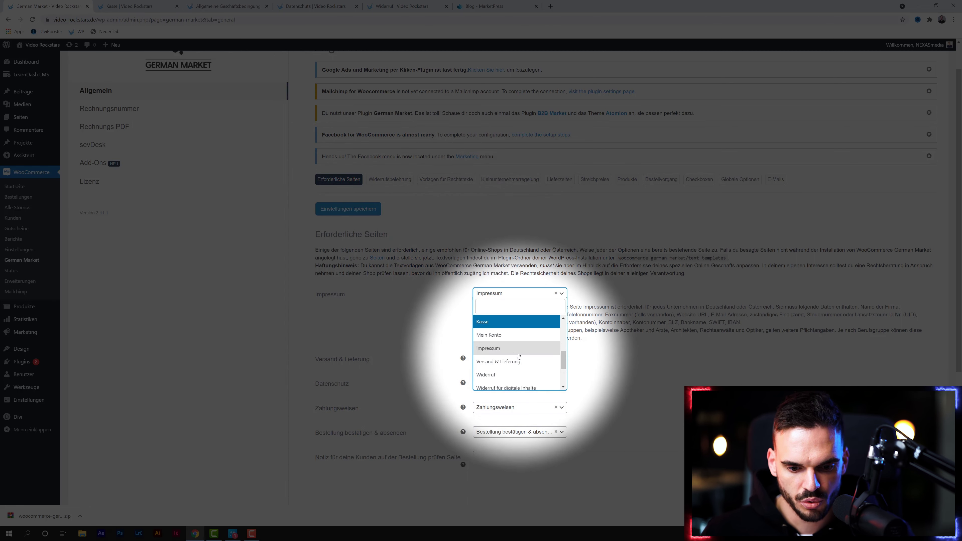
pyautogui.click(604, 345)
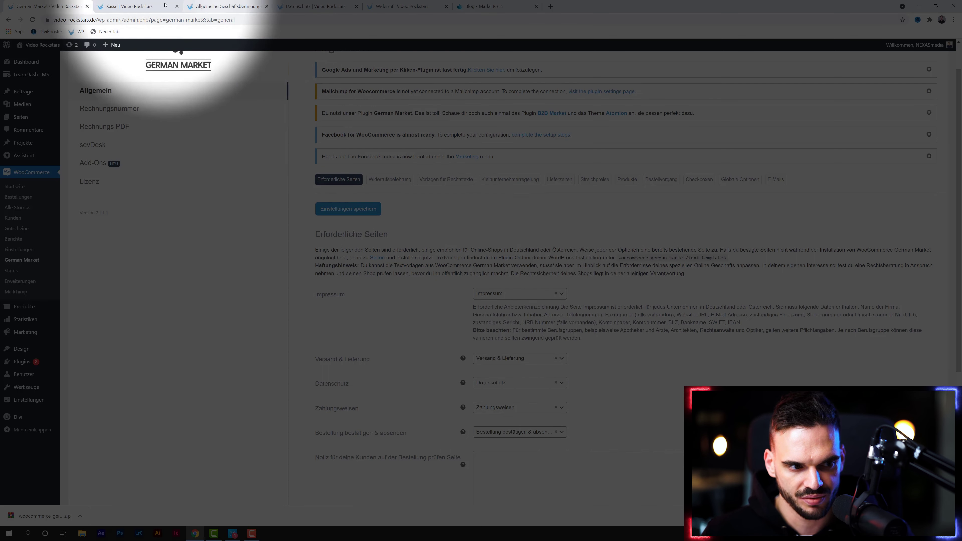
# Step: Compare the legal links on the checkout page with the page assignments under Erforderliche Seiten, down to the reinstall option
pyautogui.click(128, 6)
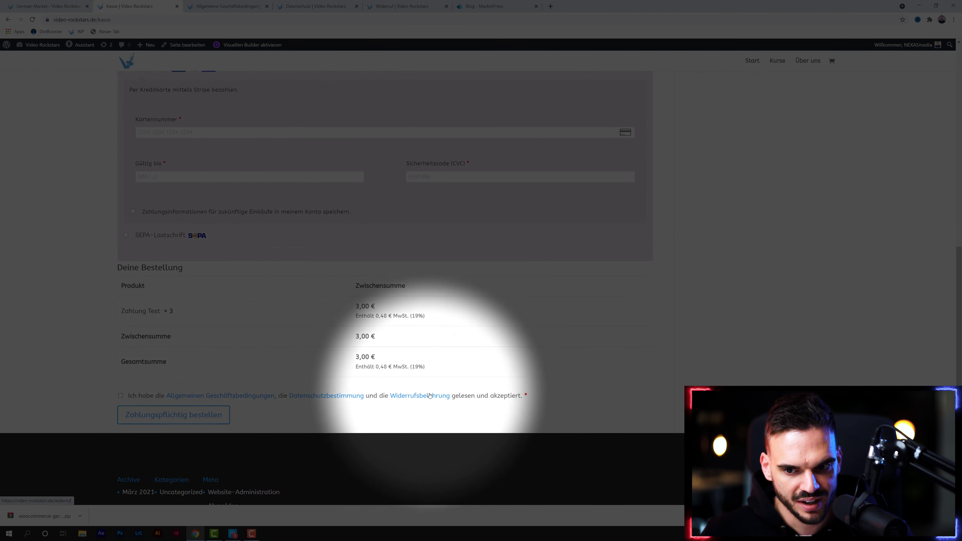
pyautogui.click(47, 4)
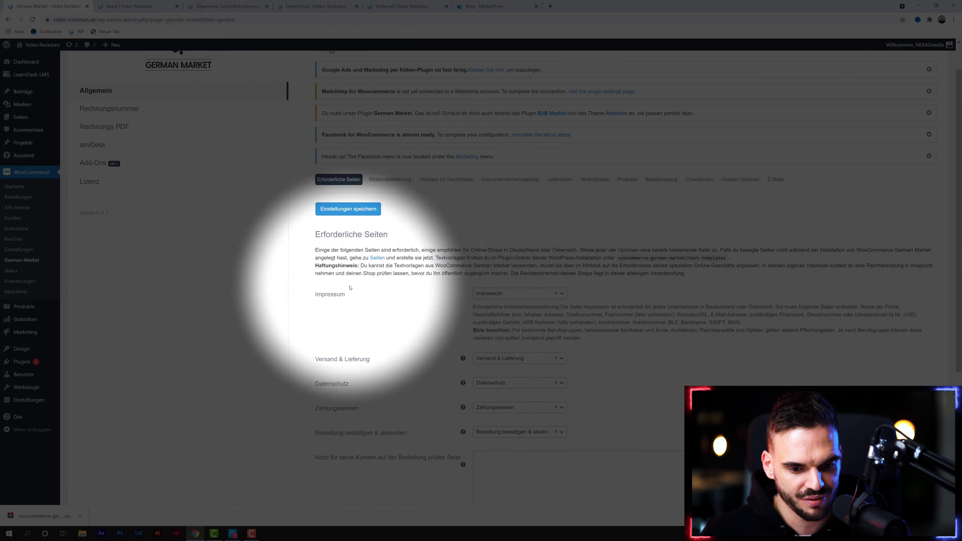
pyautogui.click(527, 293)
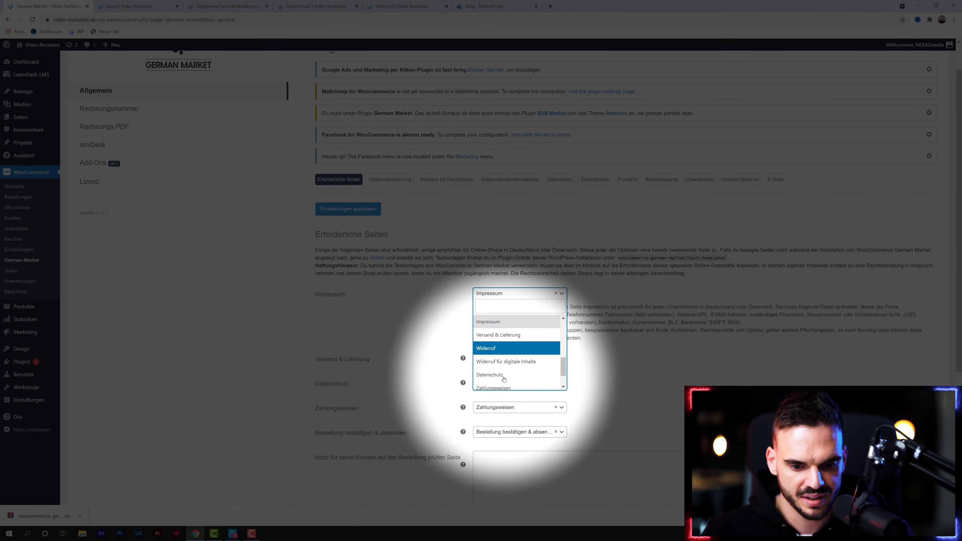
pyautogui.click(660, 382)
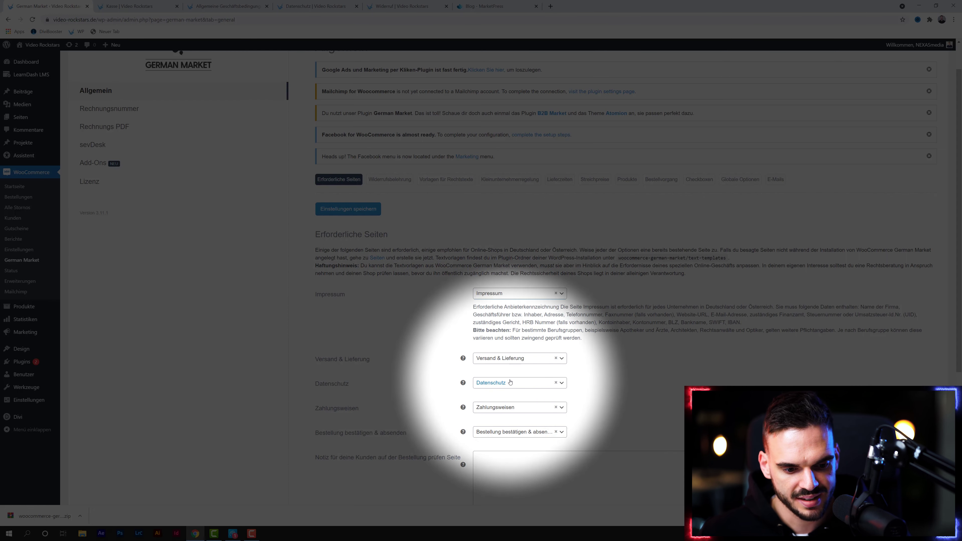
pyautogui.scroll(-5, 515, 414)
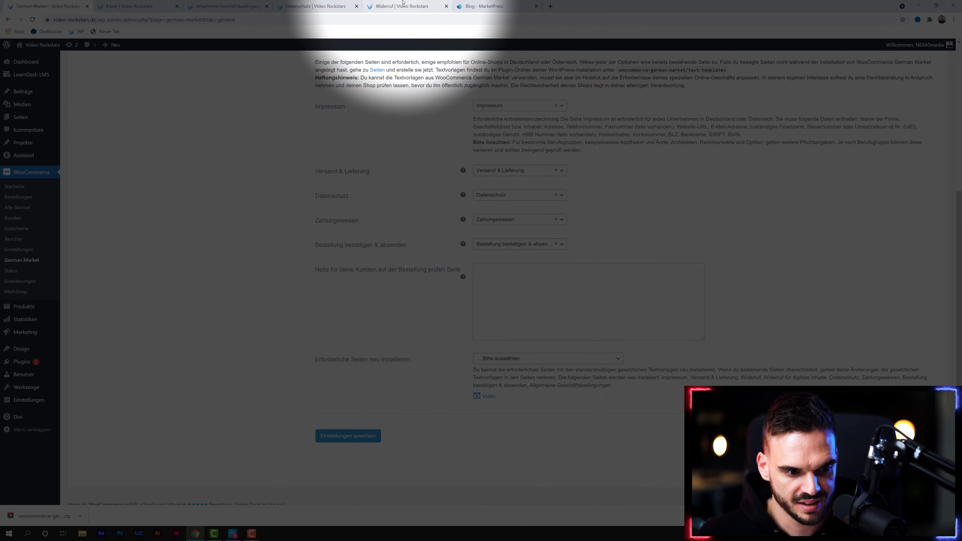
# Step: Read through the withdrawal page's template text and revisit the open privacy and terms pages
pyautogui.click(403, 3)
pyautogui.moveTo(118, 130); pyautogui.dragTo(429, 141)
pyautogui.moveTo(362, 162); pyautogui.dragTo(358, 173)
pyautogui.moveTo(303, 148); pyautogui.dragTo(111, 130)
pyautogui.scroll(-10, 251, 232)
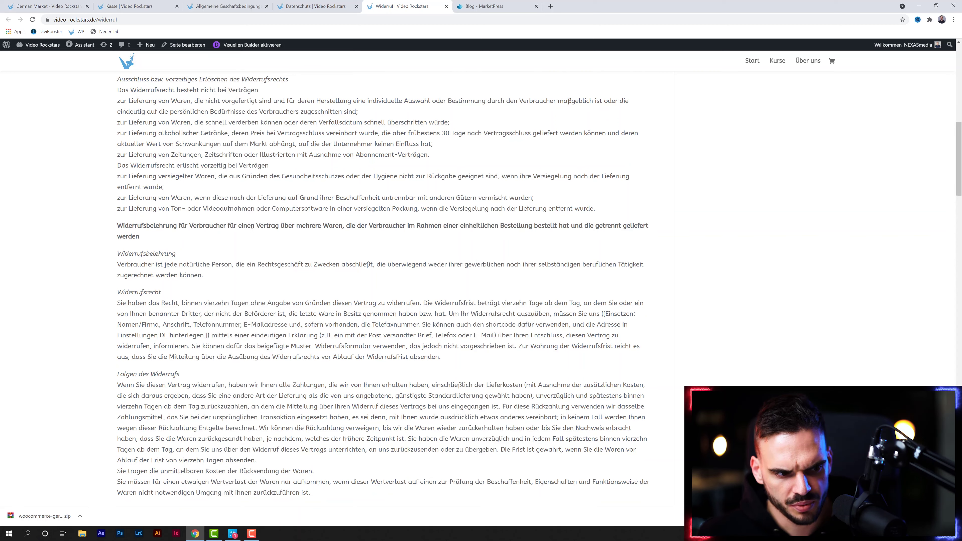
pyautogui.scroll(2, 252, 232)
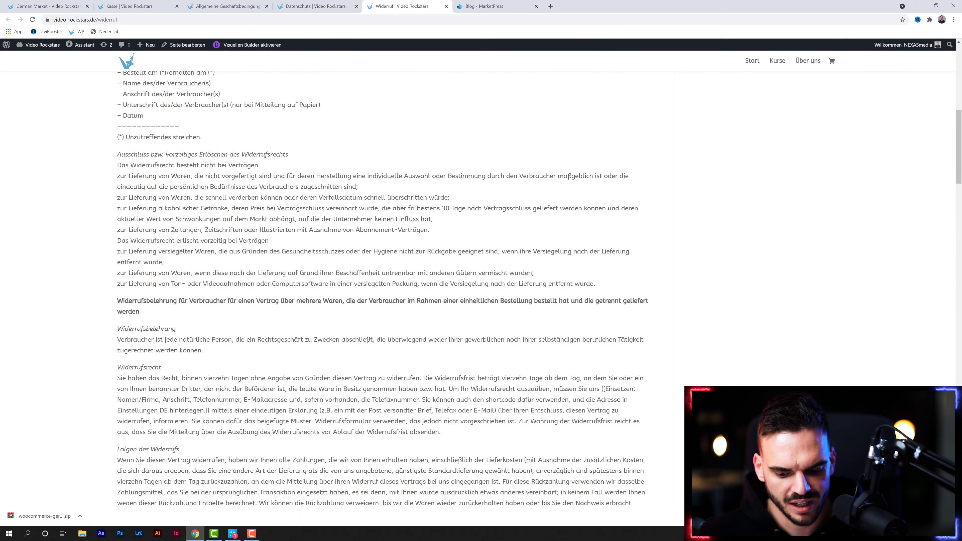
pyautogui.scroll(-8, 186, 145)
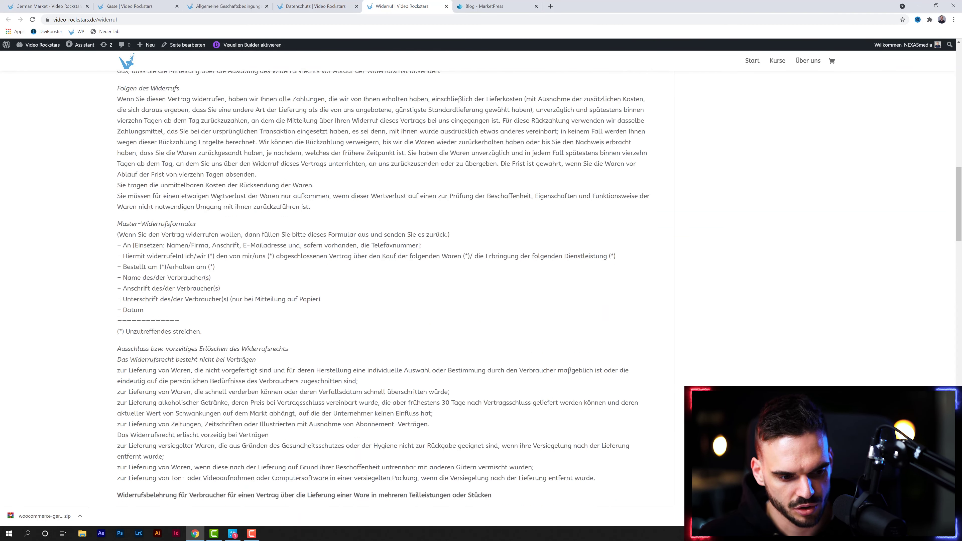
pyautogui.click(315, 6)
pyautogui.click(405, 5)
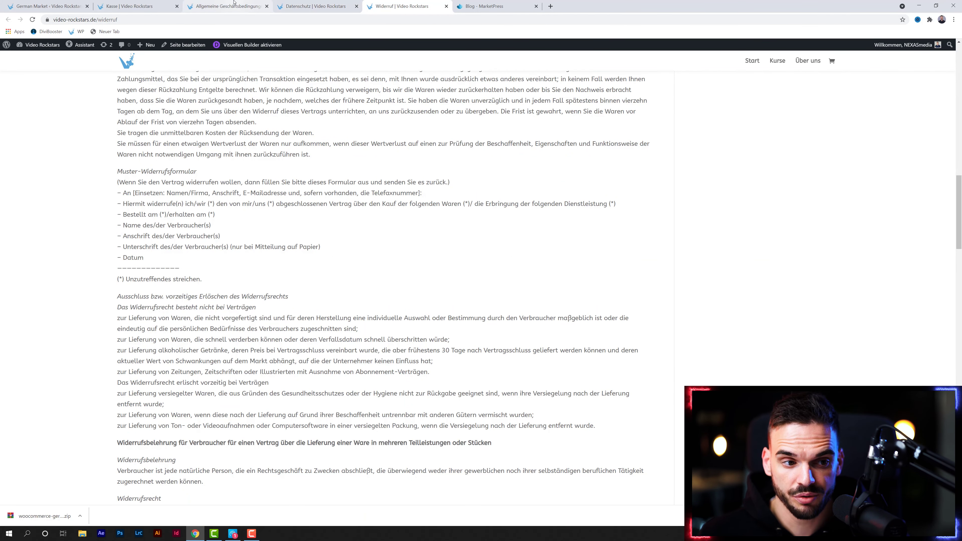
pyautogui.click(227, 4)
pyautogui.click(128, 6)
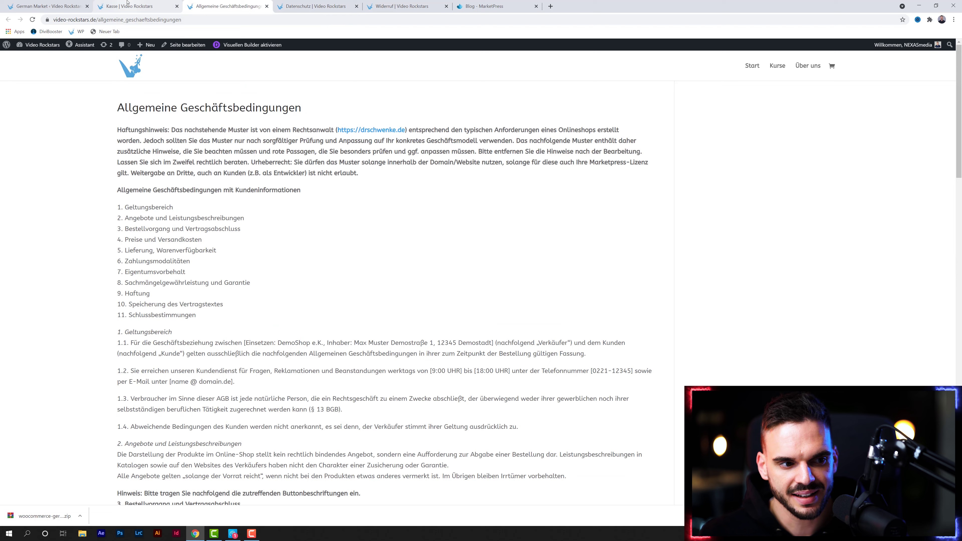
# Step: Return to the German Market settings and examine the Widerrufsbelehrung options for withdrawal period, address and assigned pages
pyautogui.click(50, 6)
pyautogui.scroll(5, 666, 258)
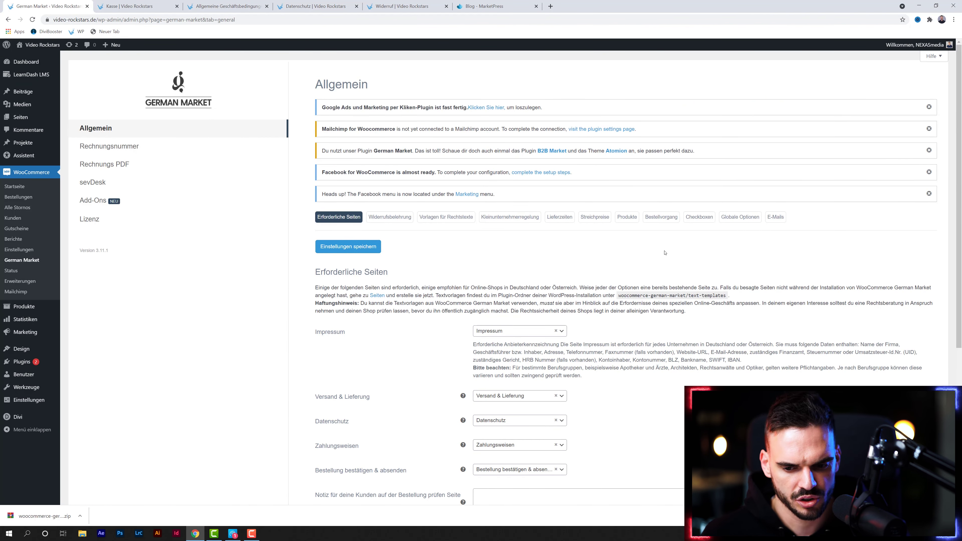
pyautogui.click(385, 218)
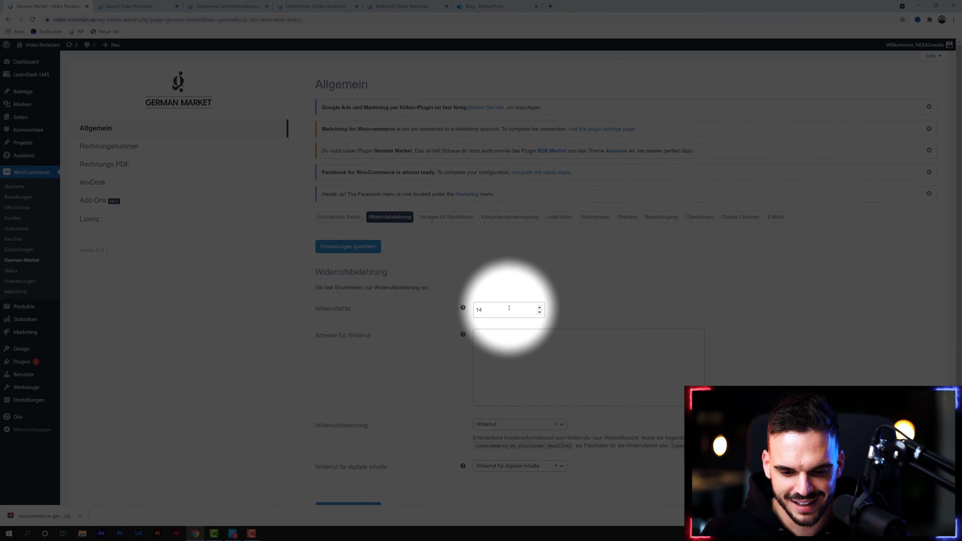
pyautogui.scroll(-2, 407, 341)
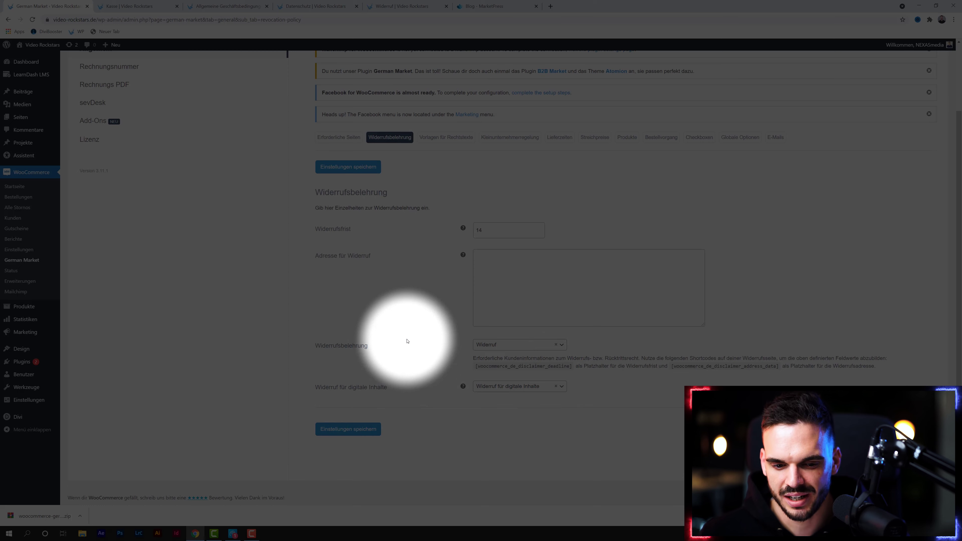
pyautogui.click(500, 344)
pyautogui.click(486, 345)
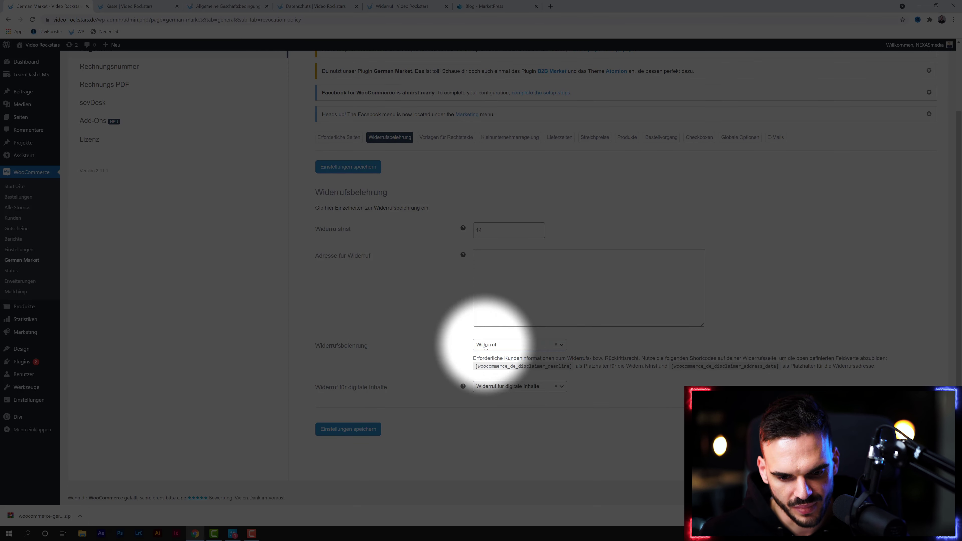
pyautogui.click(555, 344)
pyautogui.click(474, 229)
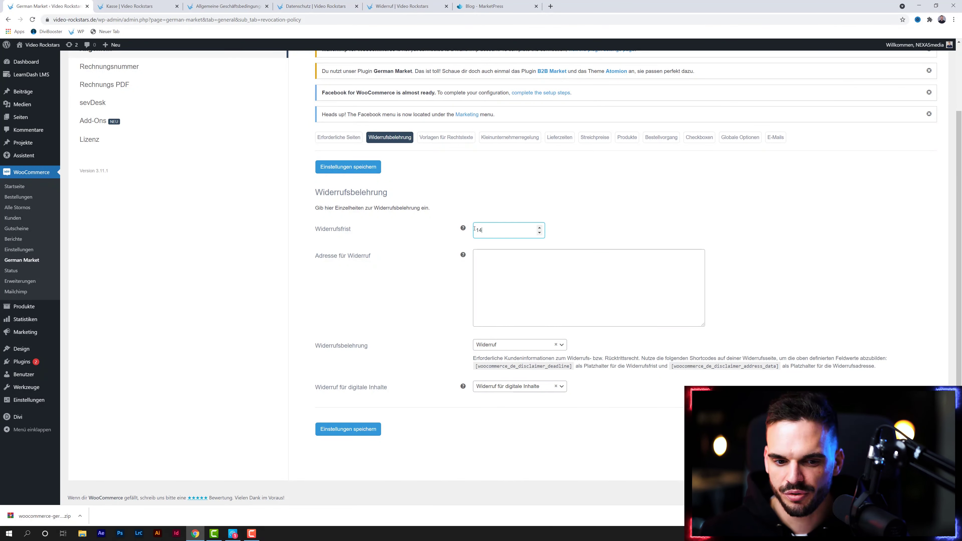
pyautogui.click(442, 321)
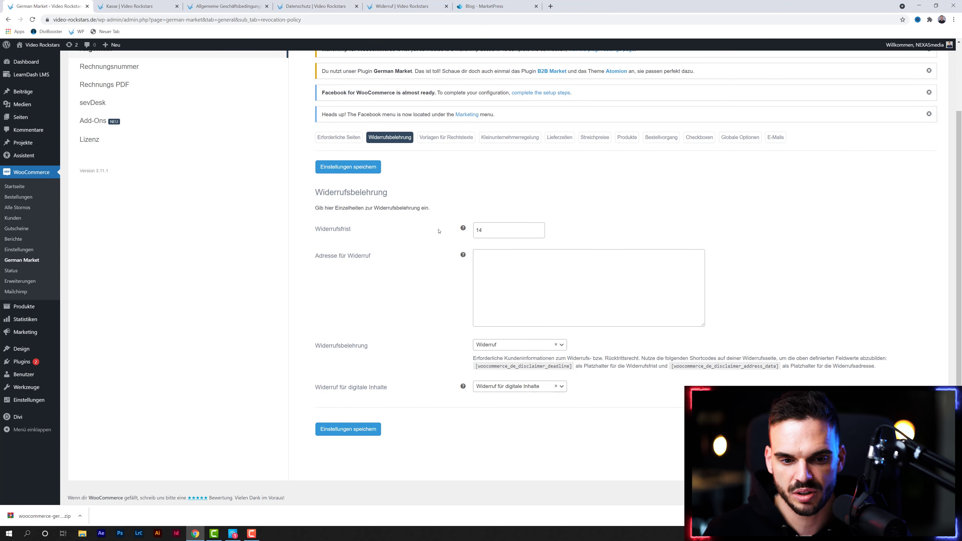
# Step: Open the Vorlagen für Rechtstexte section and review the German and English Impressum templates
pyautogui.click(453, 139)
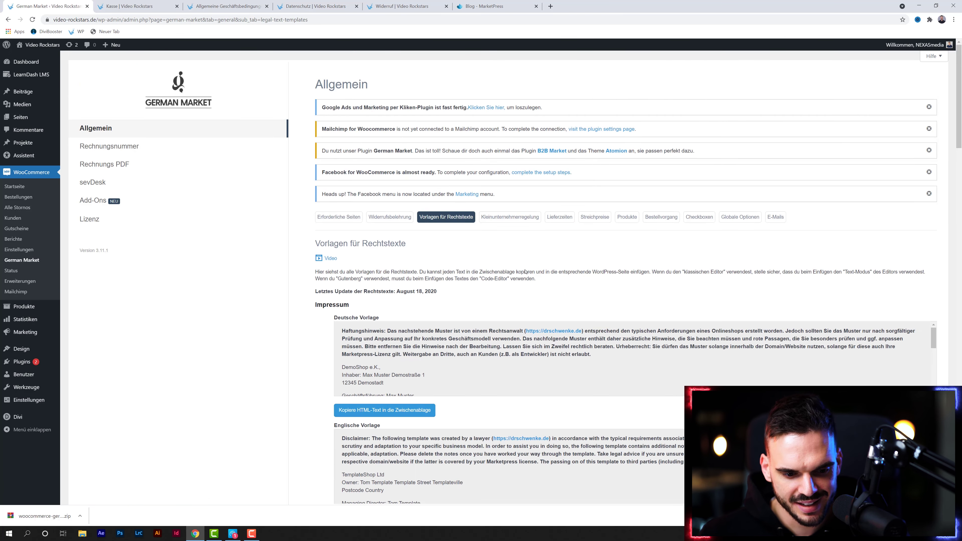
pyautogui.scroll(-1, 530, 273)
pyautogui.scroll(-2, 529, 273)
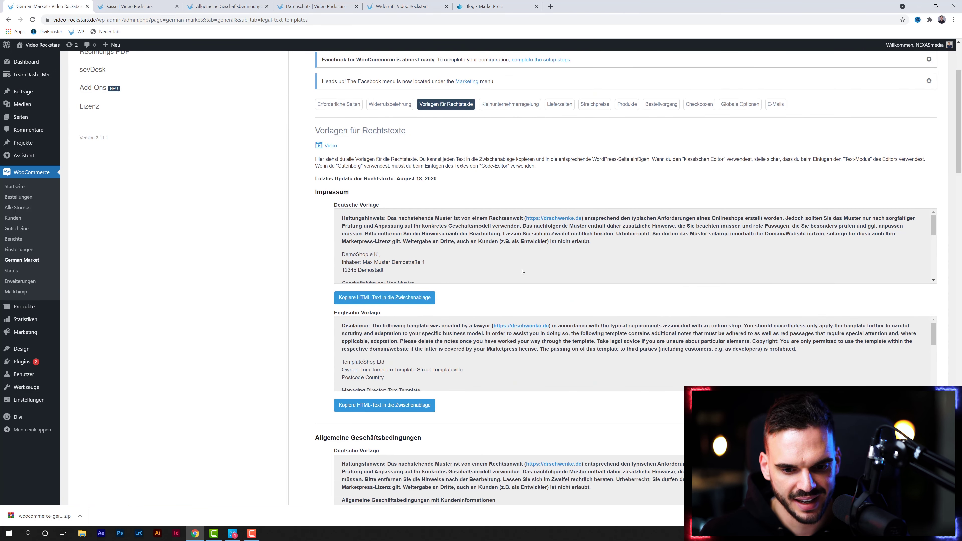
pyautogui.scroll(-2, 504, 276)
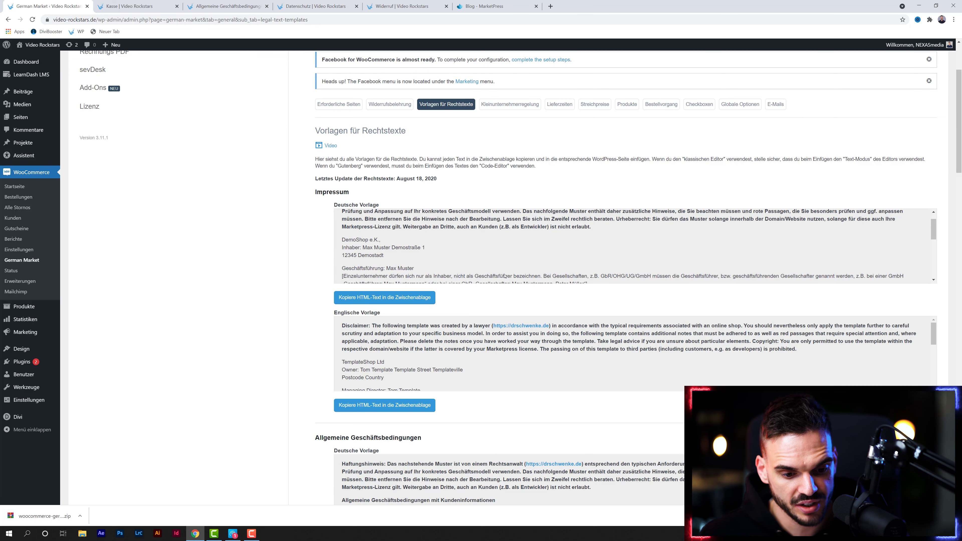
# Step: Read the rest of the German Impressum template and copy the English Impressum template's HTML text to the clipboard
pyautogui.scroll(-2, 473, 251)
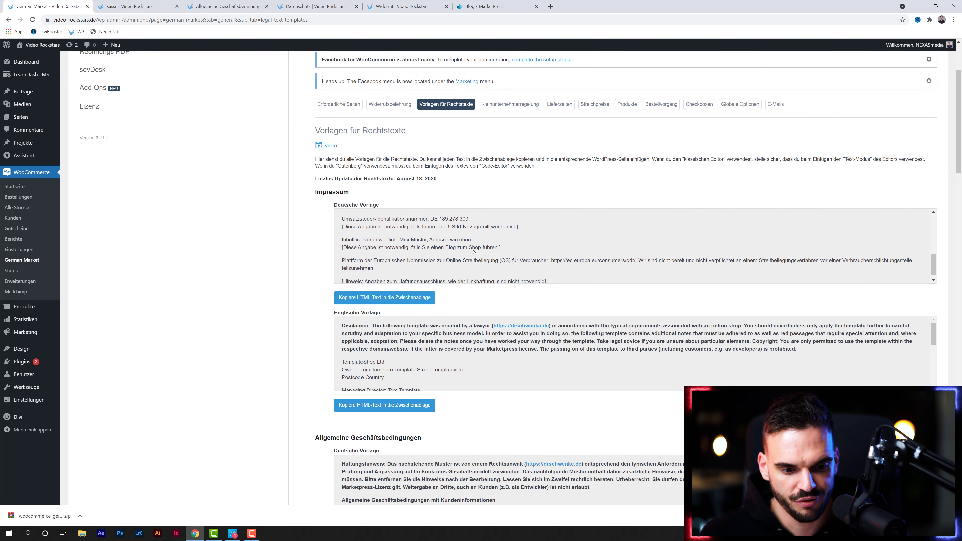
pyautogui.scroll(-4, 473, 251)
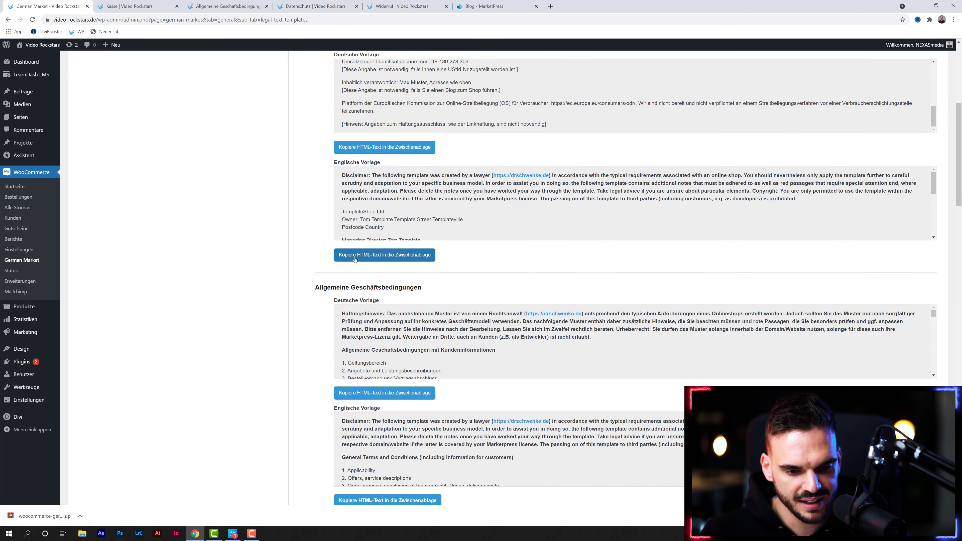
pyautogui.click(406, 260)
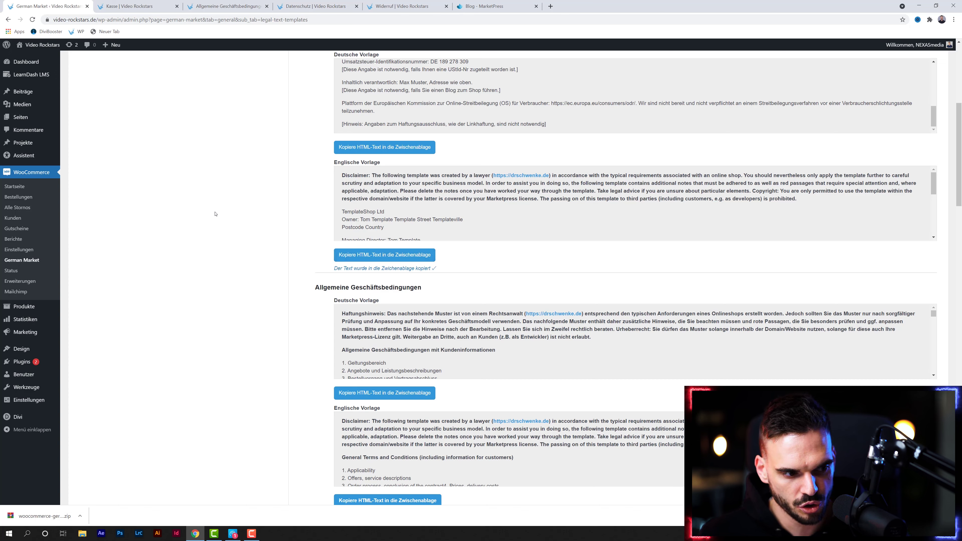
# Step: Create a new WordPress page in a separate browser tab and title it "Impressum englisch"
pyautogui.moveTo(40, 117)
pyautogui.middleClick(70, 129)
pyautogui.hotkey('ctrl', 'Tab')
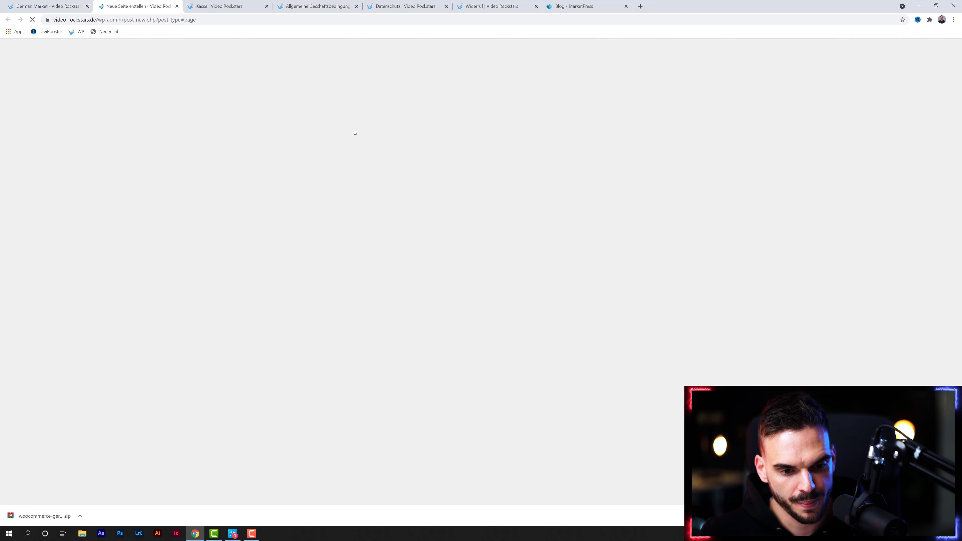
pyautogui.write('Impressum ')
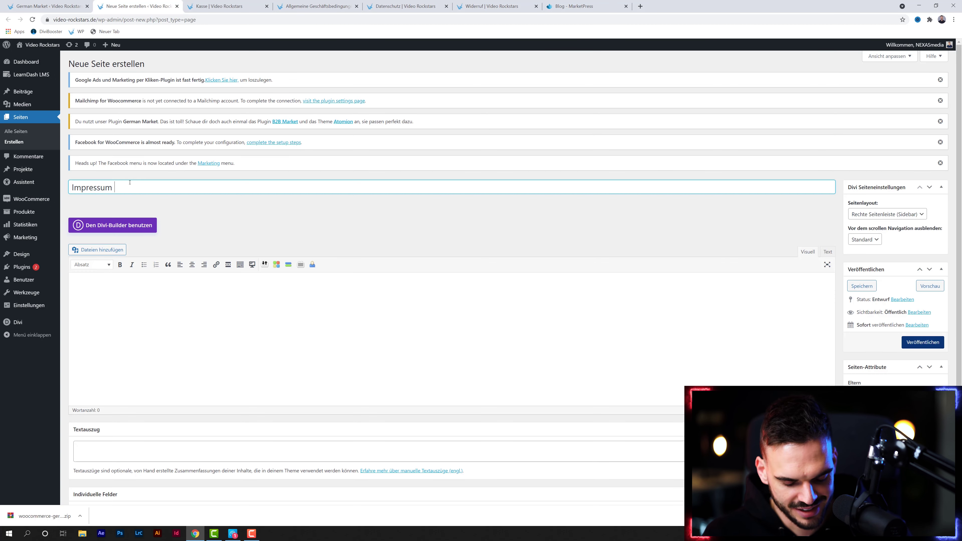
pyautogui.write('englisch')
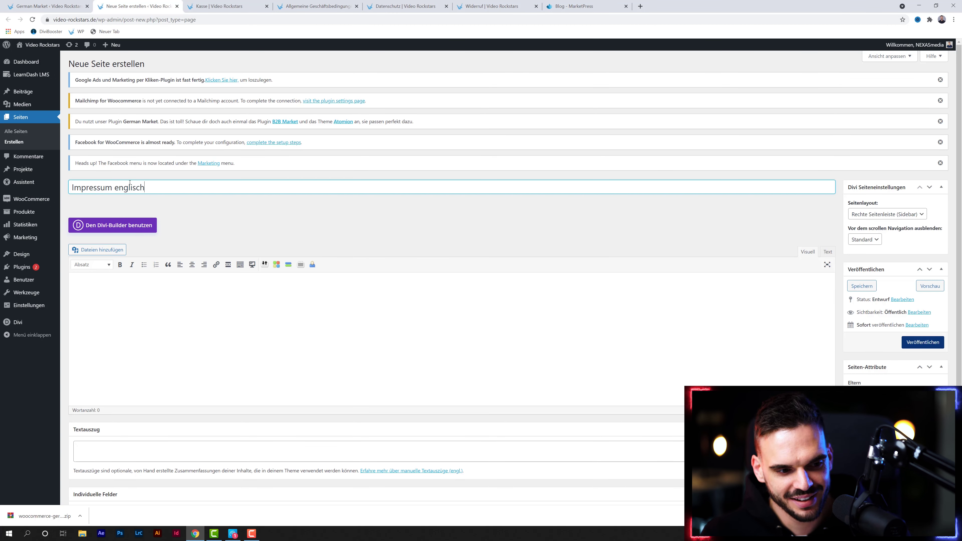
# Step: Paste the copied template HTML into the page's text-mode editor and switch to the visual view to check the formatting
pyautogui.click(831, 253)
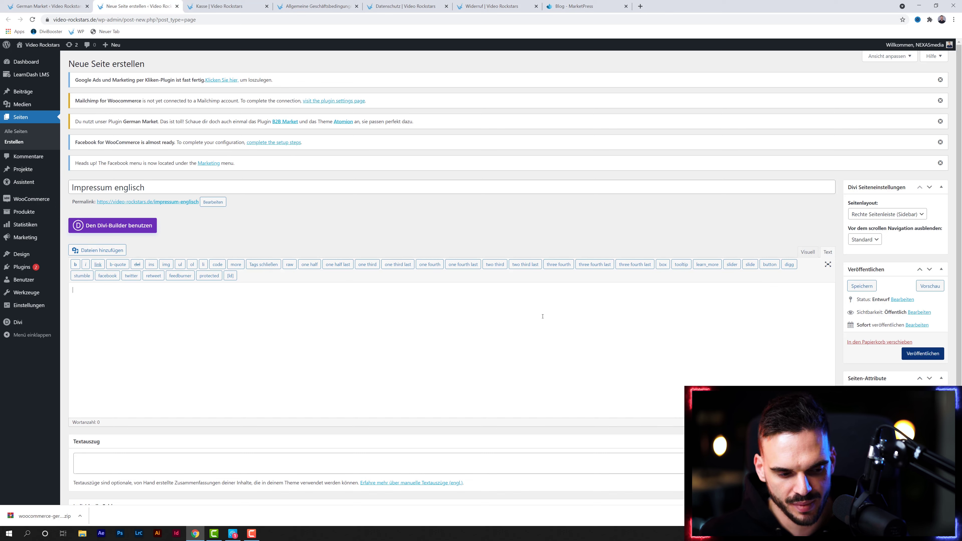
pyautogui.hotkey('ctrl', 'v')
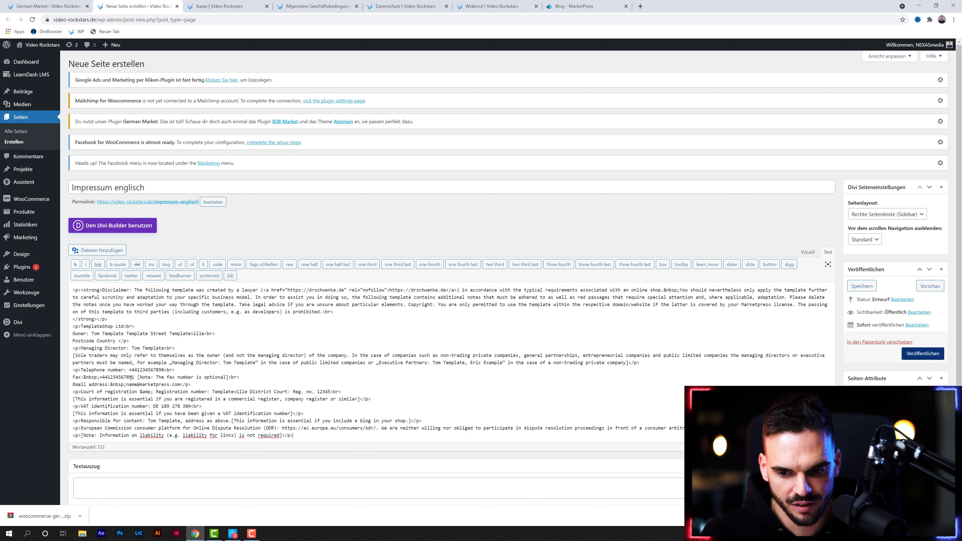
pyautogui.click(808, 252)
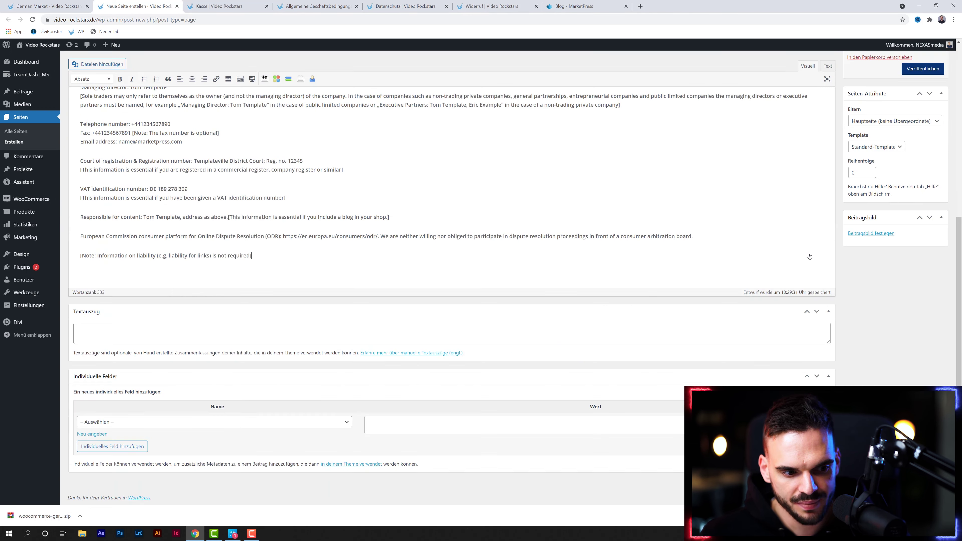
pyautogui.scroll(5, 211, 260)
pyautogui.scroll(3, 211, 262)
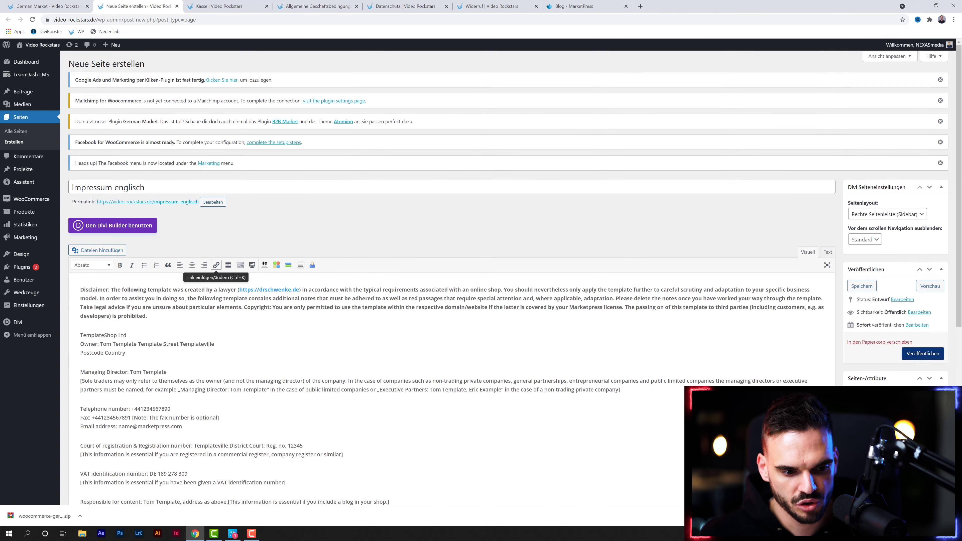
# Step: Review the pasted Impressum text and locate the placeholder owner name and address details that need replacing
pyautogui.scroll(-3, 209, 272)
pyautogui.scroll(-1, 208, 279)
pyautogui.scroll(-1, 208, 278)
pyautogui.doubleClick(124, 231)
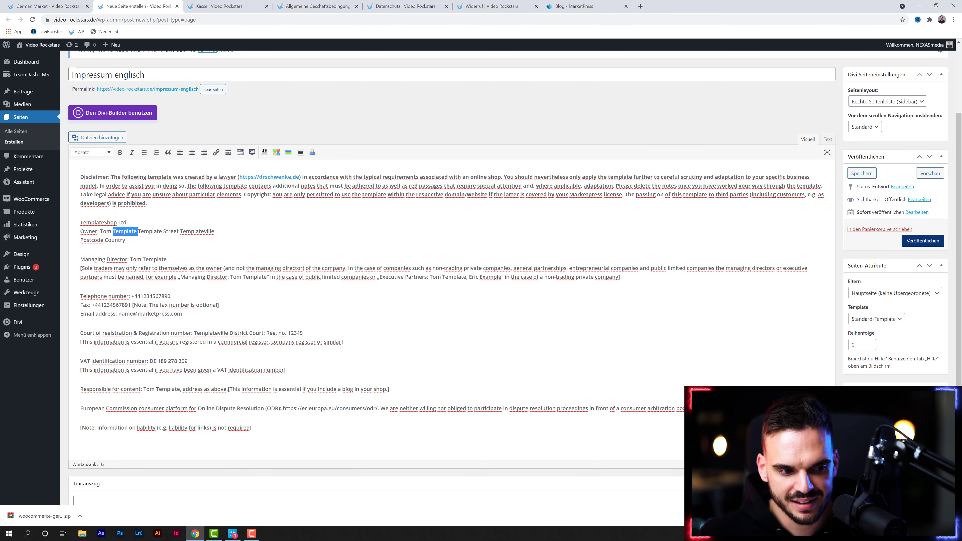
pyautogui.click(102, 231)
pyautogui.moveTo(100, 231); pyautogui.dragTo(224, 234)
pyautogui.click(224, 234)
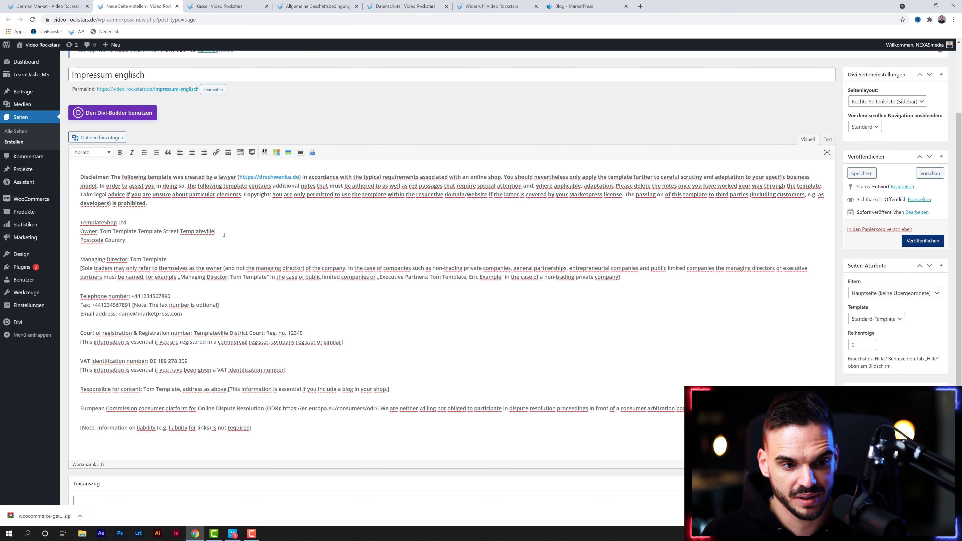
# Step: Examine the Datenschutz page's placeholders and red notes in the Verantwortlicher and Kontakt Datenschutzbeauftragter sections
pyautogui.click(405, 6)
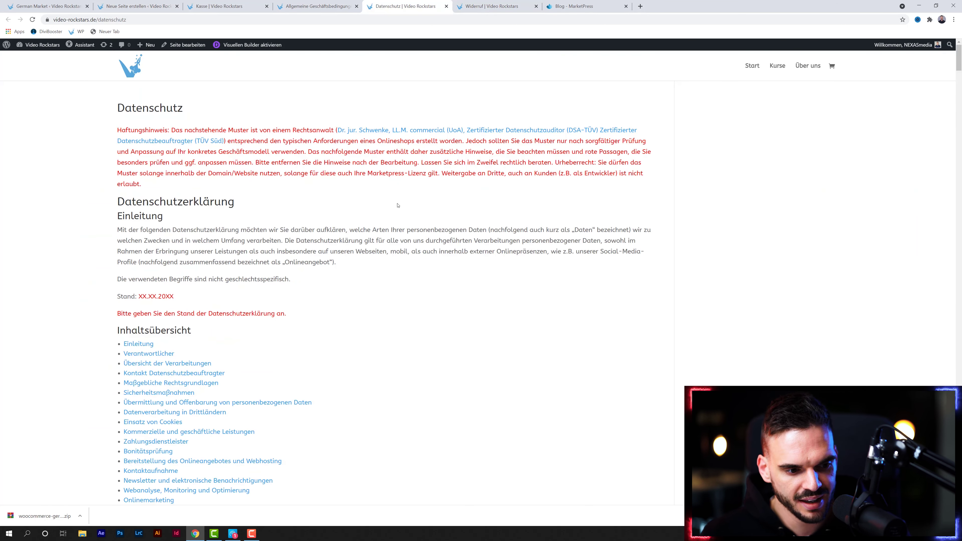
pyautogui.scroll(-10, 354, 279)
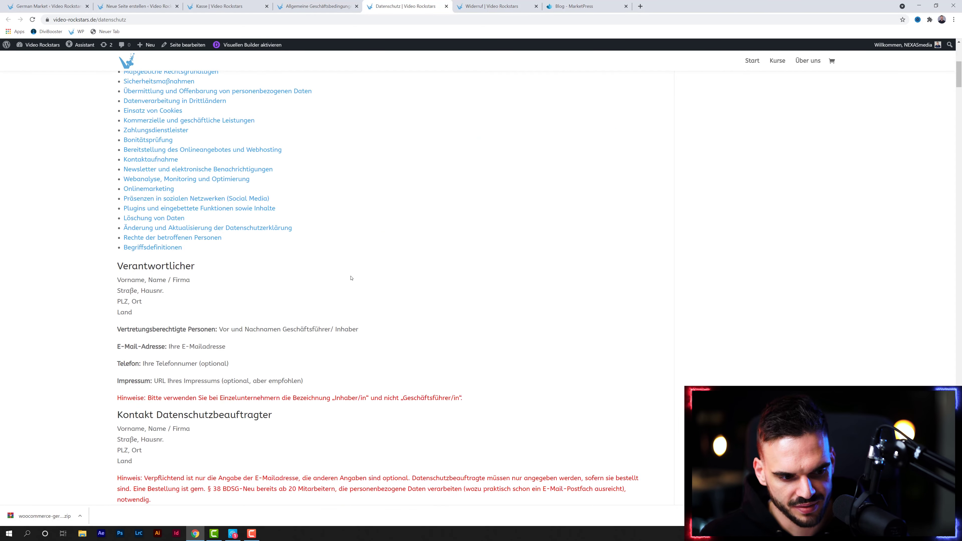
pyautogui.moveTo(127, 191); pyautogui.dragTo(195, 191)
pyautogui.moveTo(142, 227); pyautogui.dragTo(115, 207)
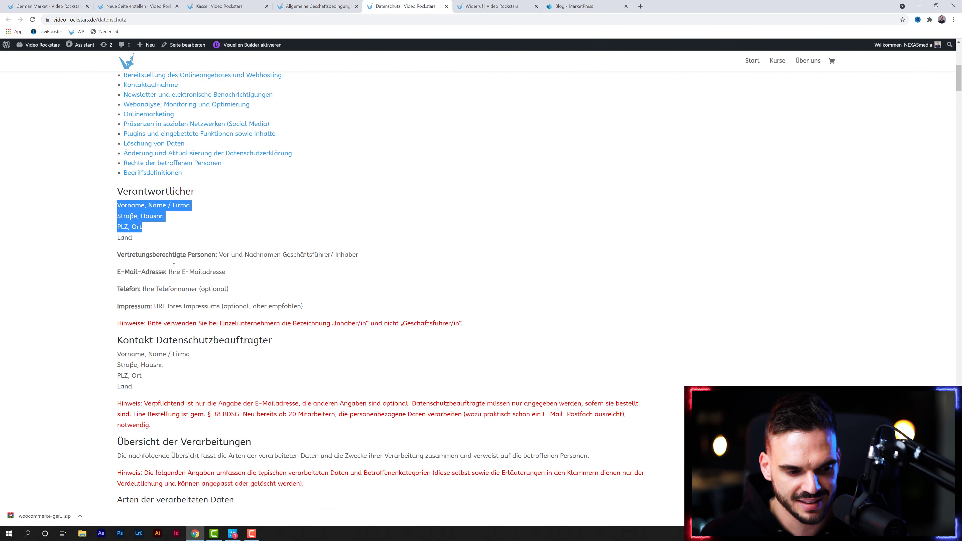
pyautogui.moveTo(145, 270); pyautogui.dragTo(182, 271)
pyautogui.moveTo(140, 288); pyautogui.dragTo(116, 264)
pyautogui.scroll(-2, 172, 319)
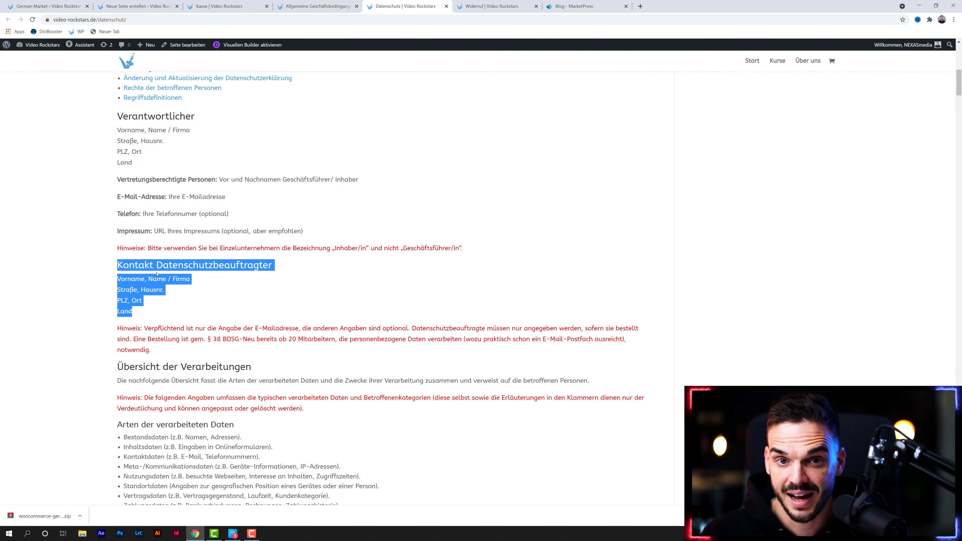
pyautogui.moveTo(113, 329); pyautogui.dragTo(184, 352)
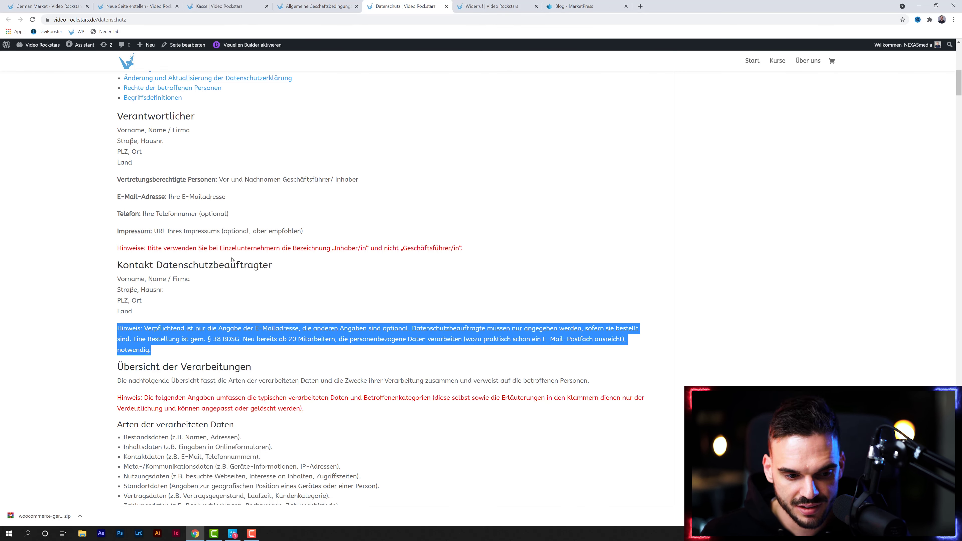
# Step: Return to the German Market settings and open the Kleinunternehmerregelung section to review its tax options
pyautogui.hotkey('ctrl', '1')
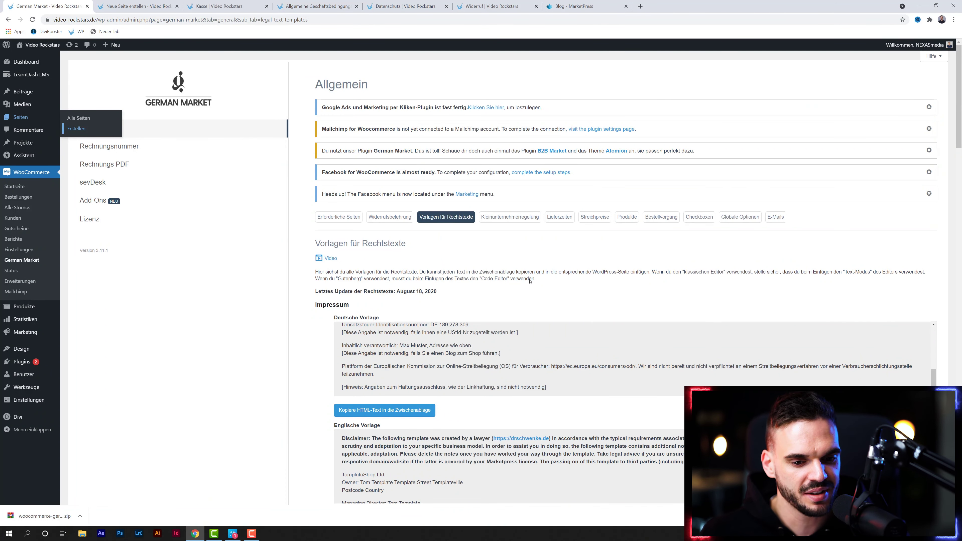
pyautogui.click(509, 217)
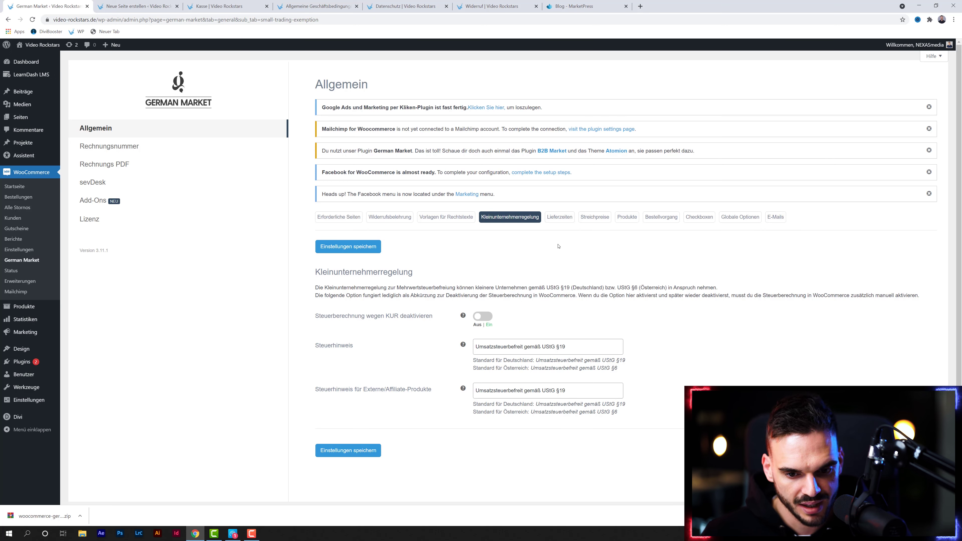
# Step: In the Lieferzeiten settings, turn off the delivery time display on the product page and order overview, and save
pyautogui.click(559, 217)
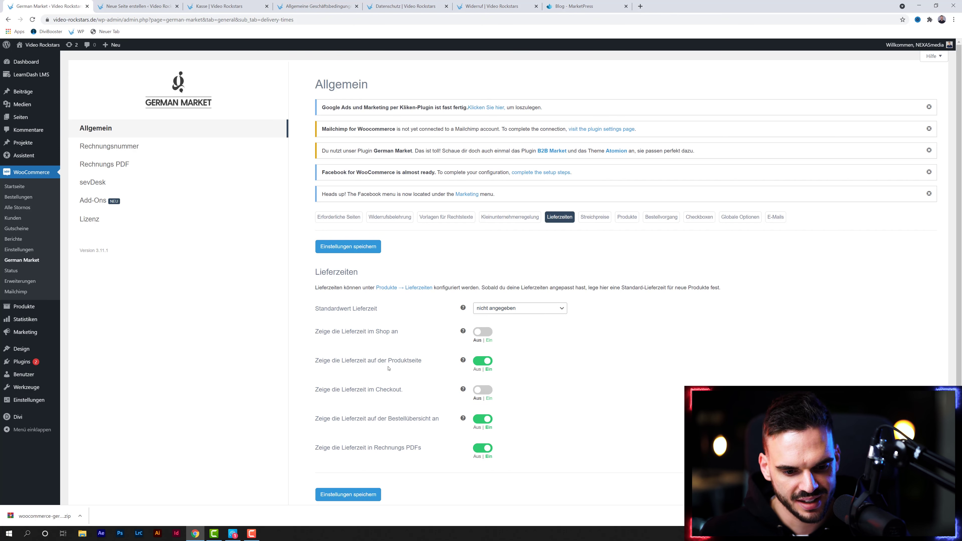
pyautogui.click(485, 361)
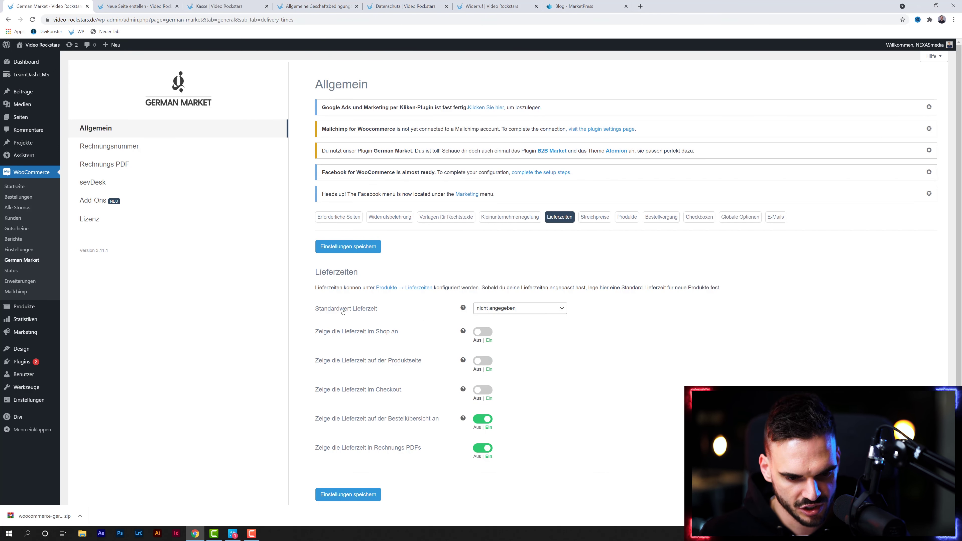
pyautogui.scroll(-1, 411, 313)
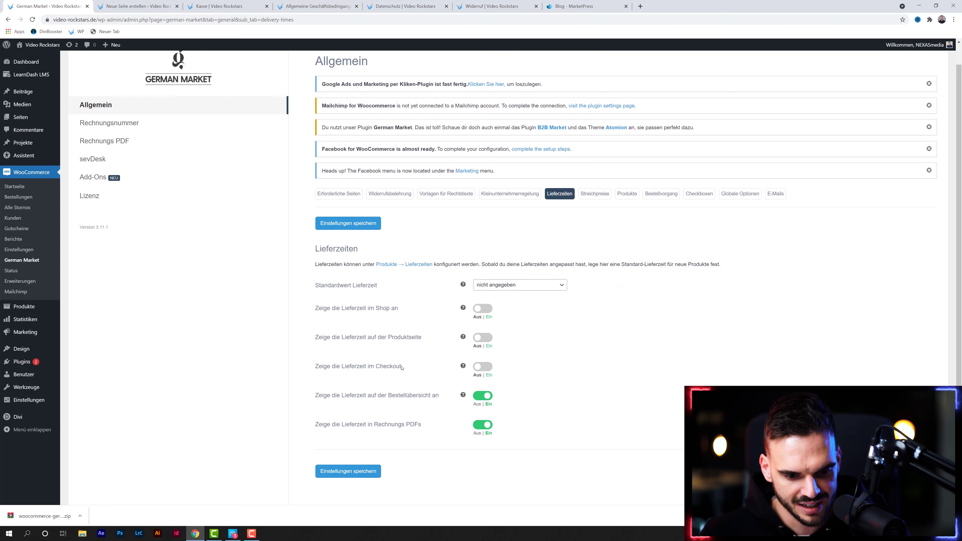
pyautogui.click(480, 390)
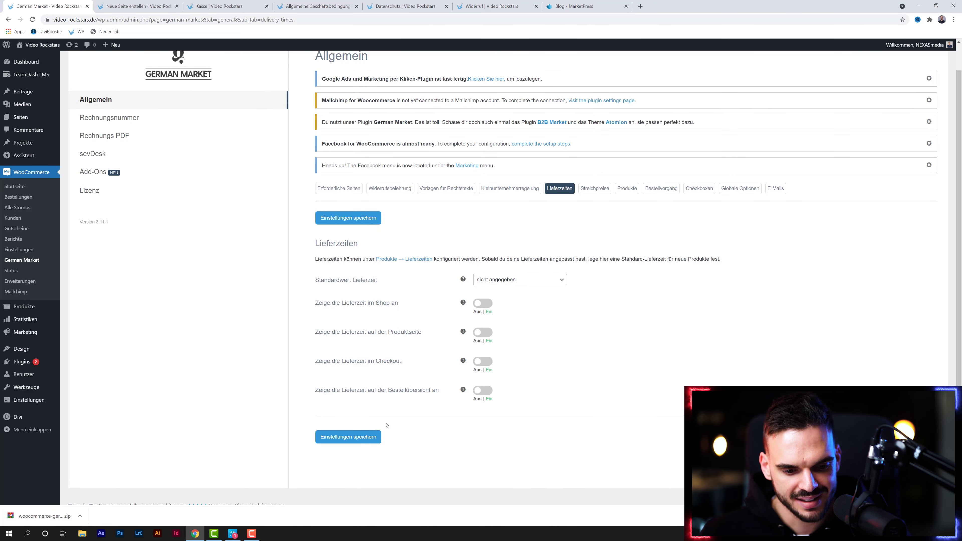
pyautogui.click(352, 436)
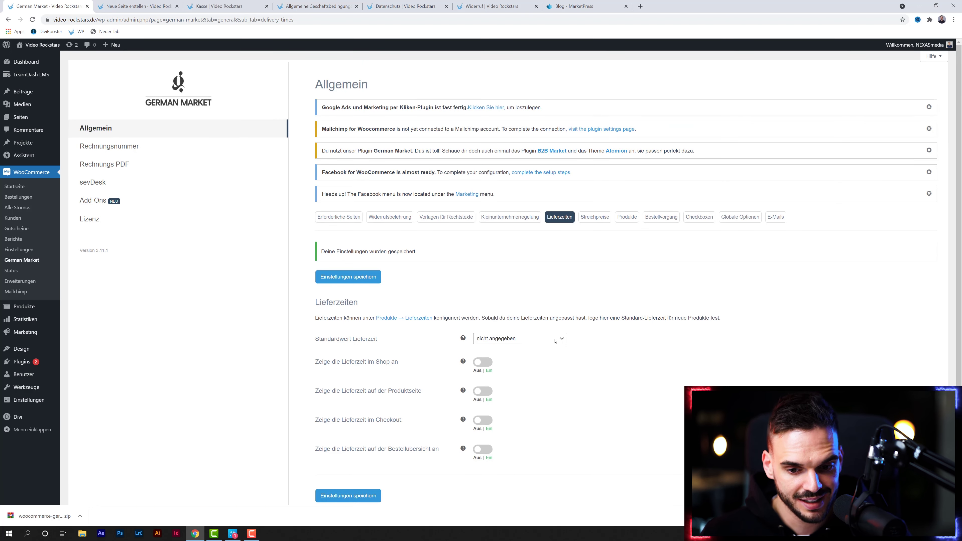
# Step: View the Streichpreise settings and open the product "Zahlung Test" for editing in a separate browser tab
pyautogui.click(594, 217)
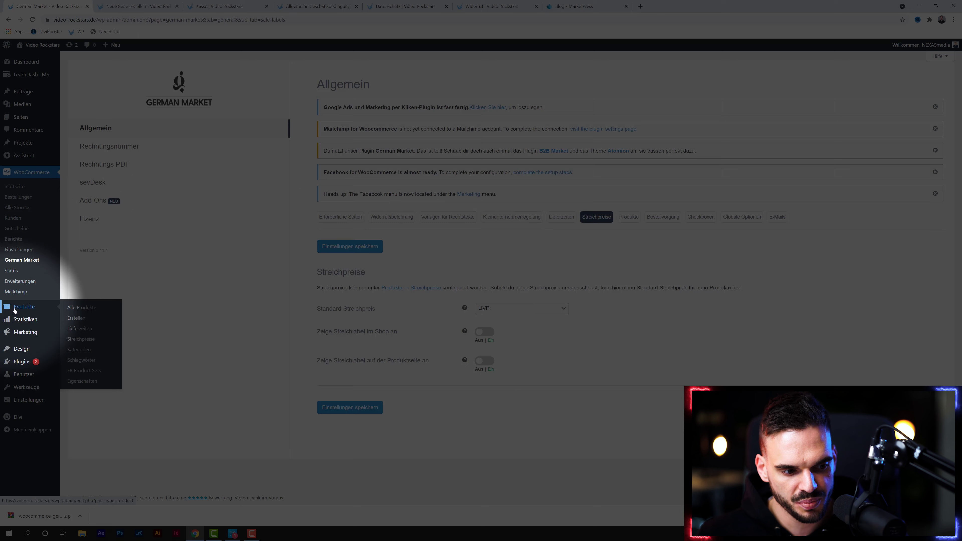
pyautogui.middleClick(81, 308)
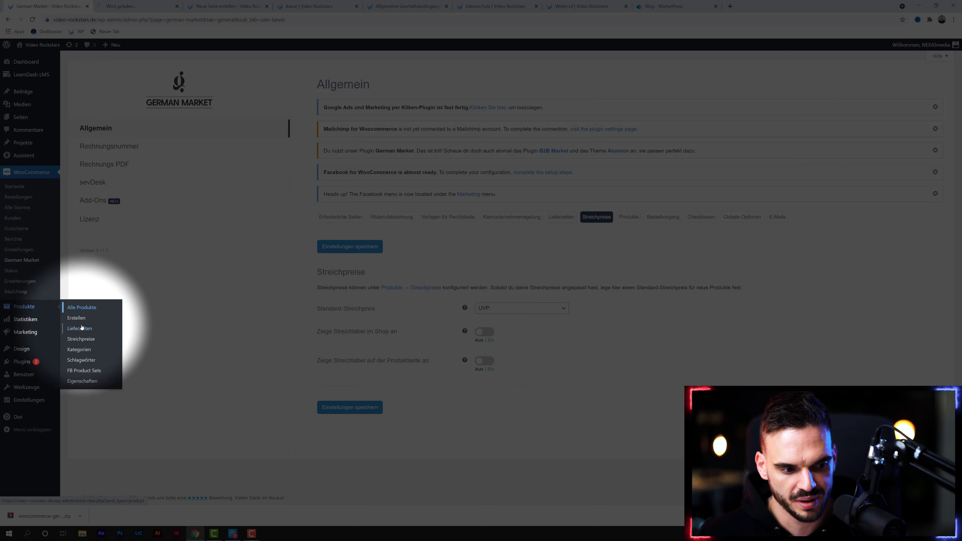
pyautogui.click(143, 6)
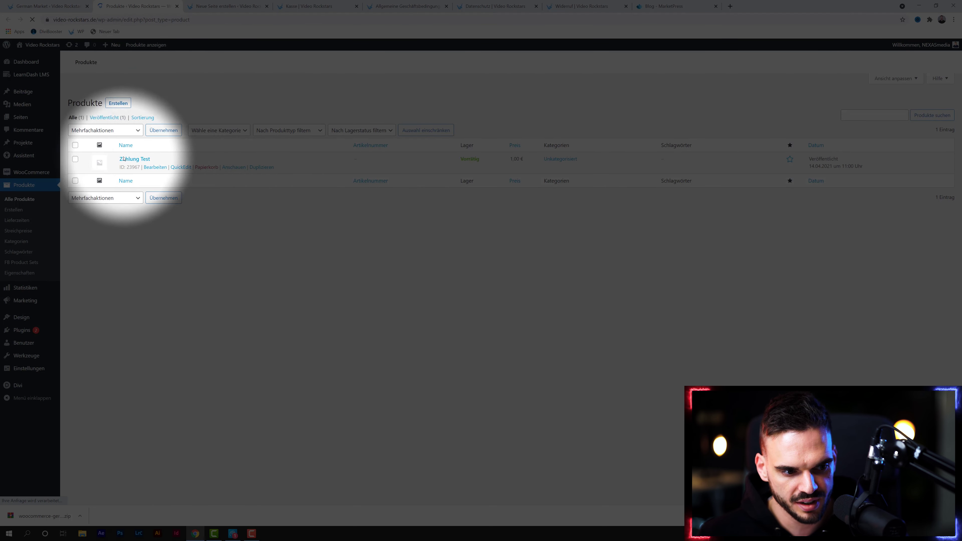
pyautogui.click(152, 261)
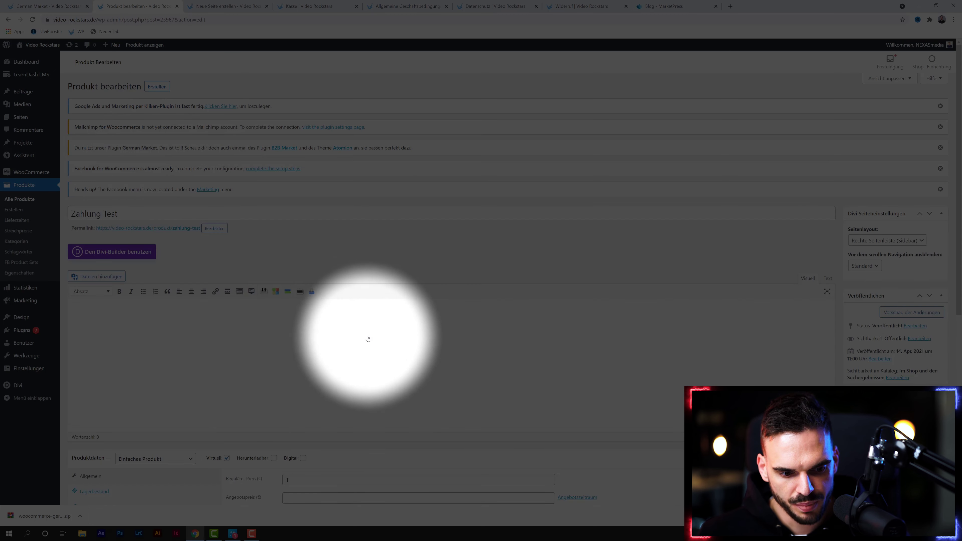
# Step: Check the available product types in the product data and set the product's Streichpreis label to "Ehem. UVP"
pyautogui.scroll(-5, 375, 348)
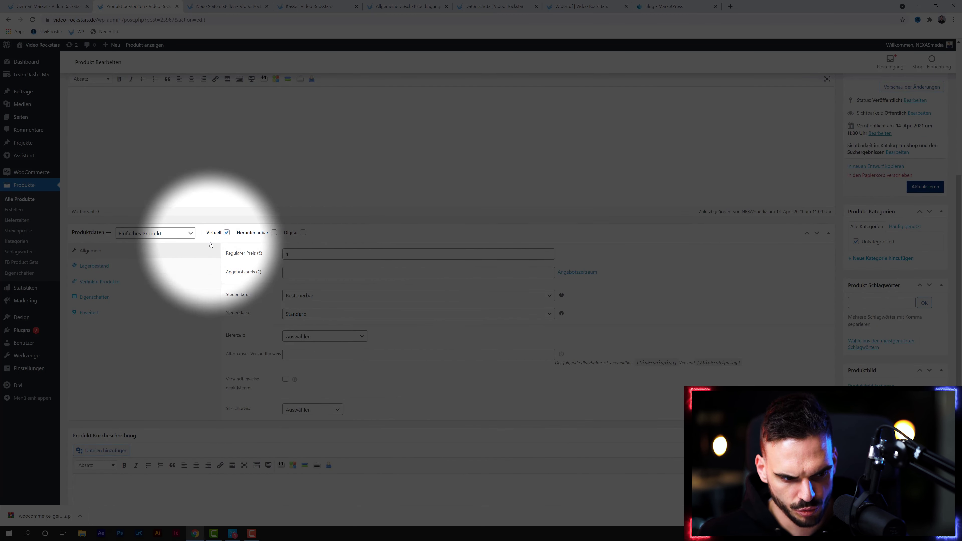
pyautogui.click(175, 233)
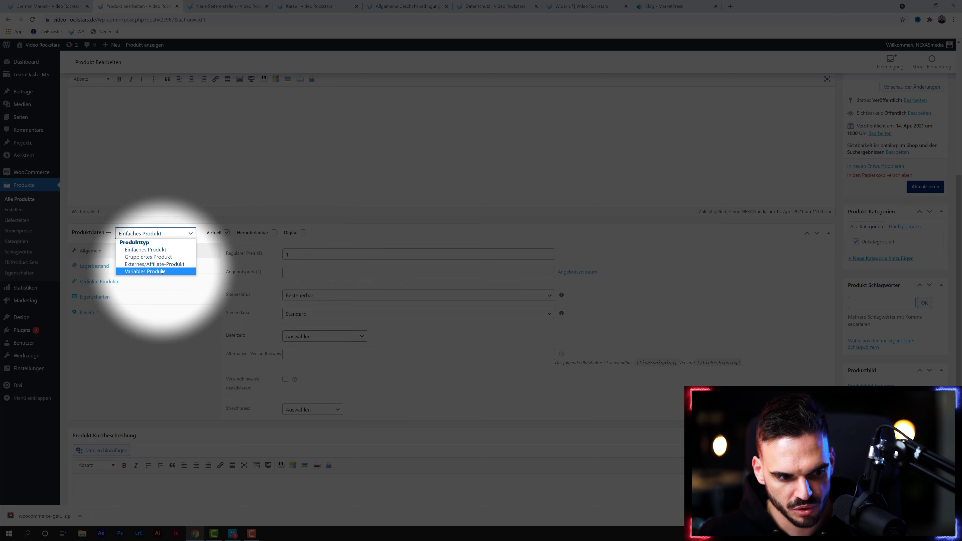
pyautogui.click(170, 326)
pyautogui.scroll(-2, 178, 337)
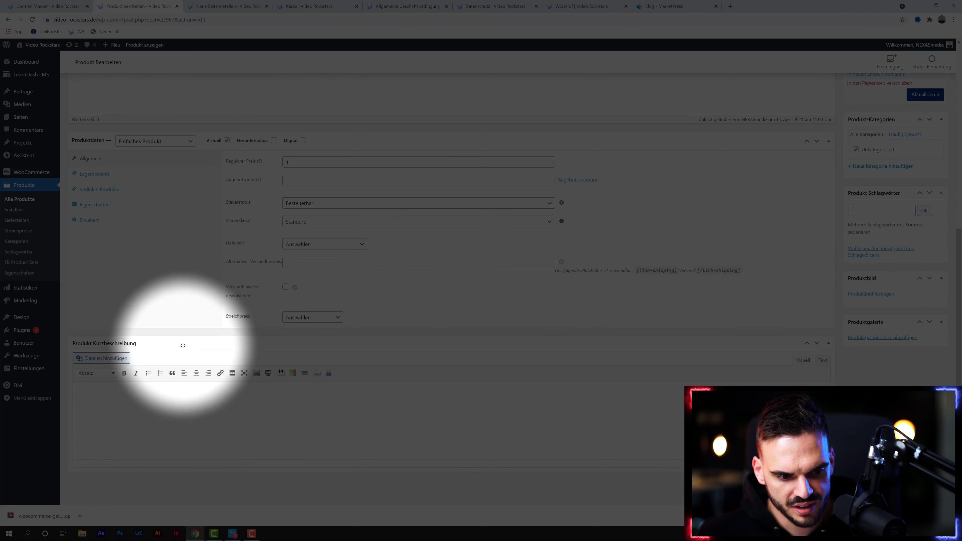
pyautogui.click(314, 318)
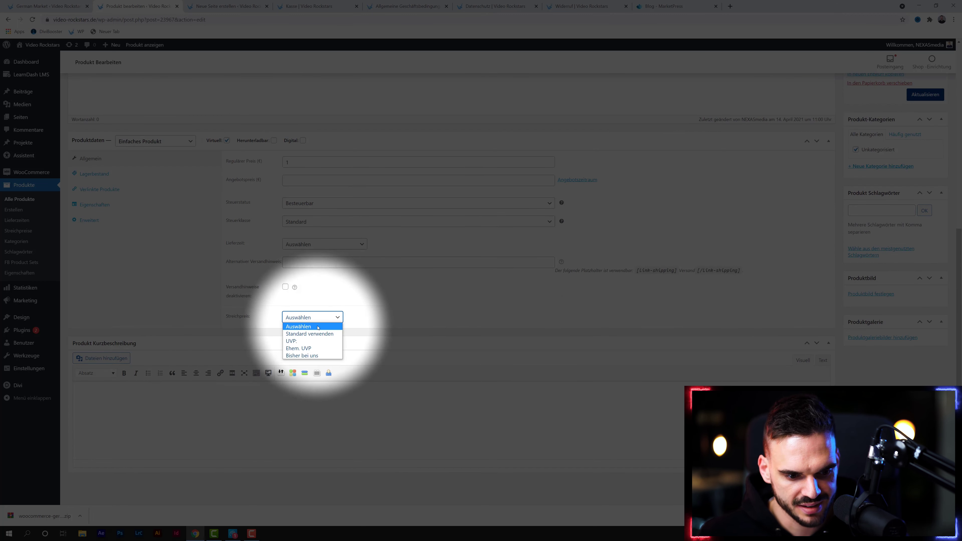
pyautogui.click(299, 348)
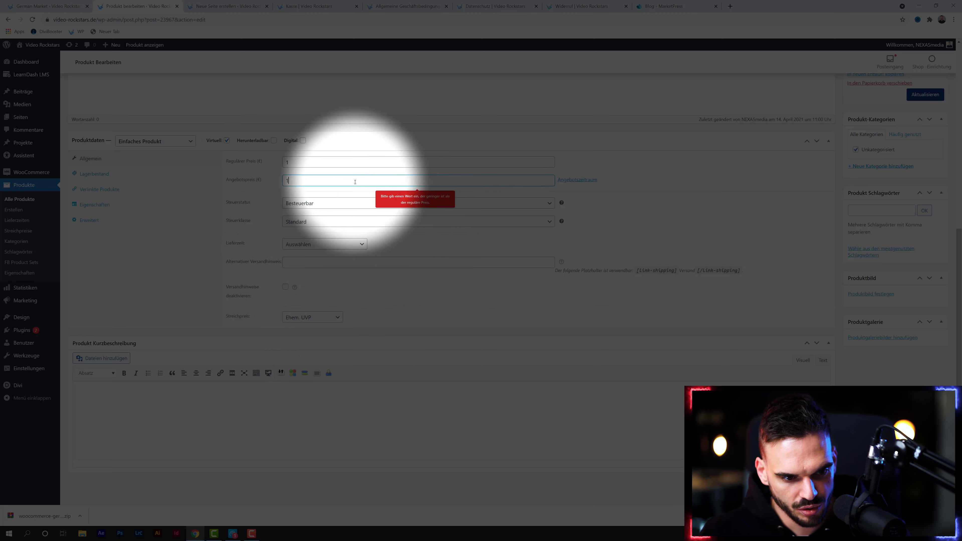
# Step: Set the product's regular price to 3 € and sale price to 1 €, update it and inspect the struck-through price on its shop page
pyautogui.doubleClick(287, 162)
pyautogui.write('3')
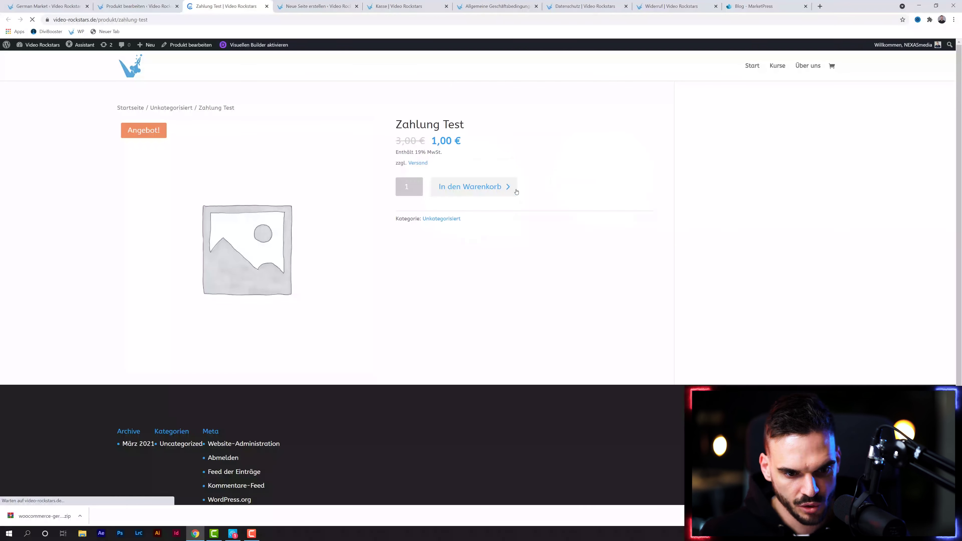
pyautogui.moveTo(398, 140); pyautogui.dragTo(428, 140)
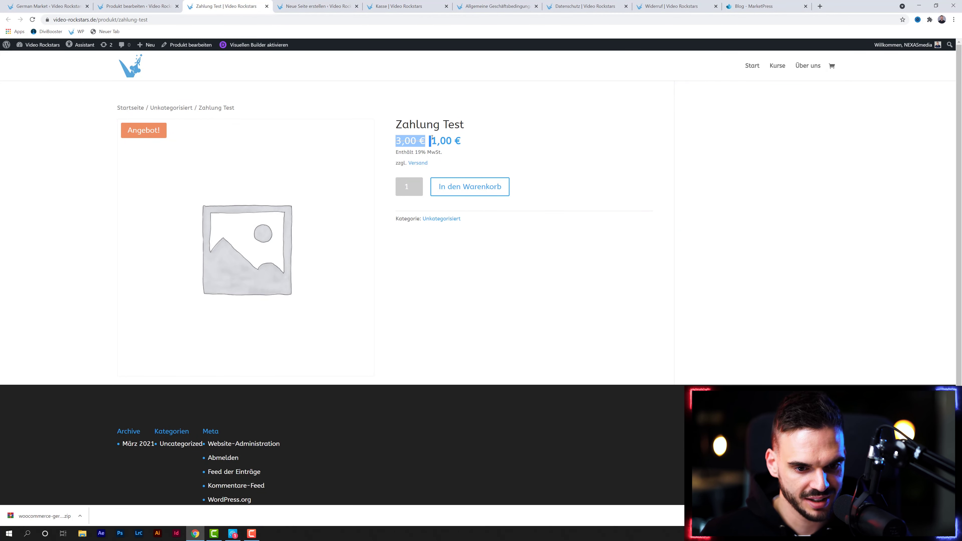
# Step: Return to editing the product "Zahlung Test" and set the Maßeinheit in its Grundpreis data to Liter
pyautogui.tripleClick(428, 140)
pyautogui.click(503, 155)
pyautogui.click(103, 3)
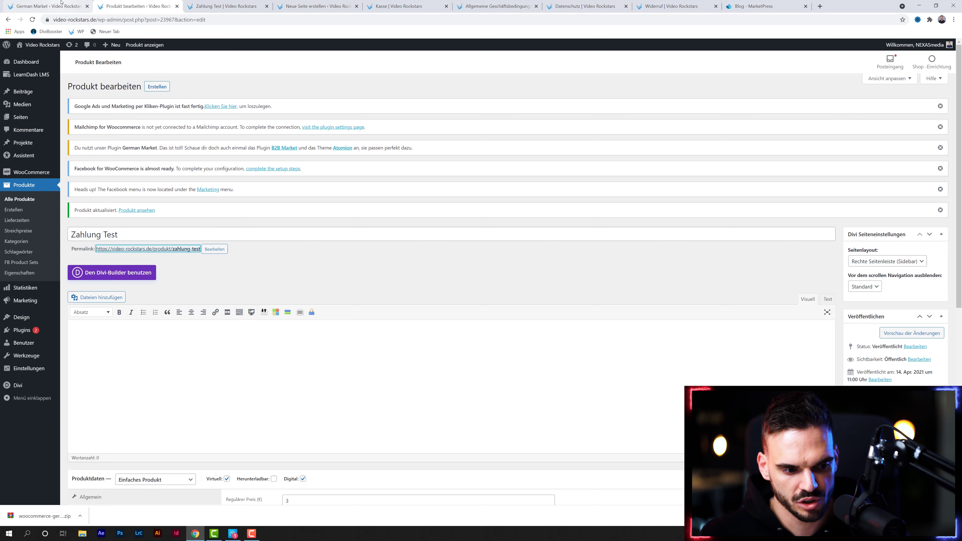
pyautogui.click(93, 5)
pyautogui.click(127, 7)
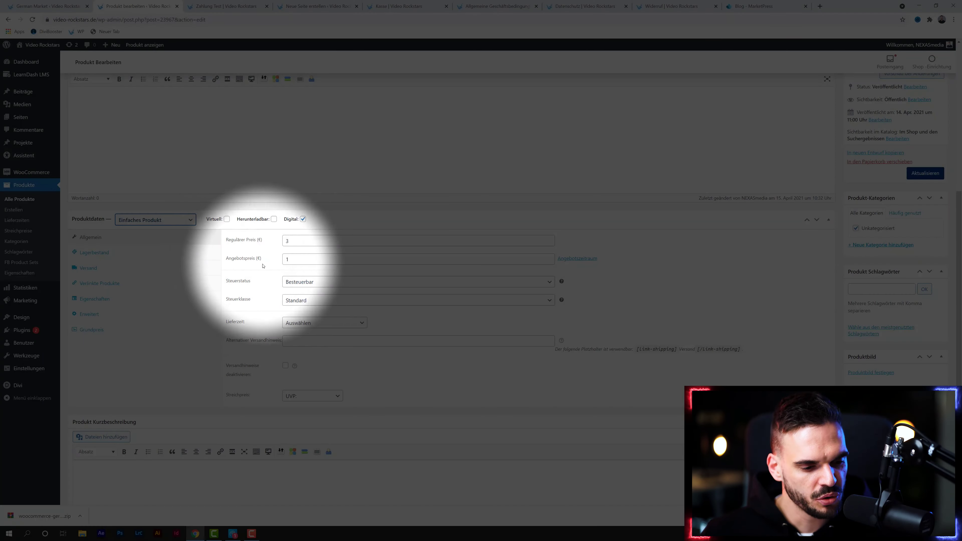
pyautogui.click(85, 331)
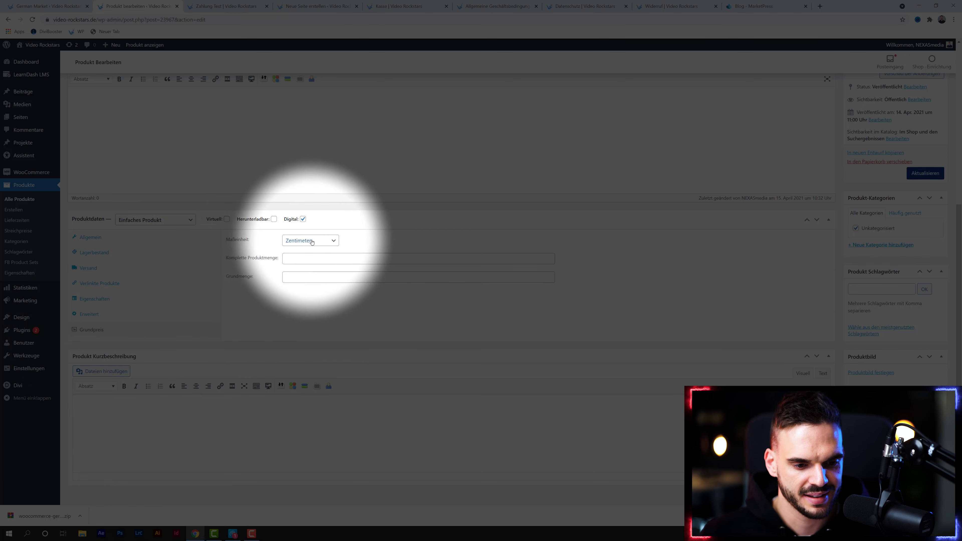
pyautogui.click(289, 241)
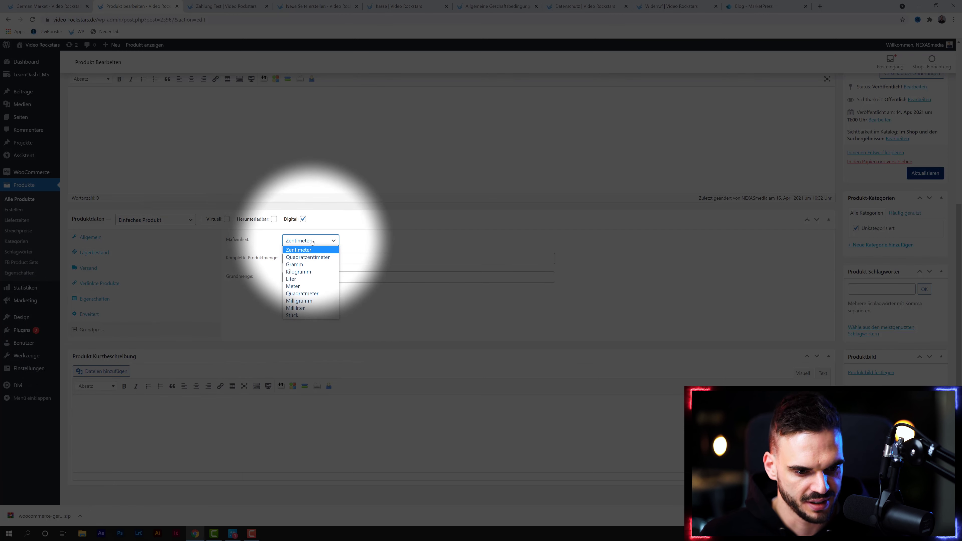
pyautogui.click(294, 279)
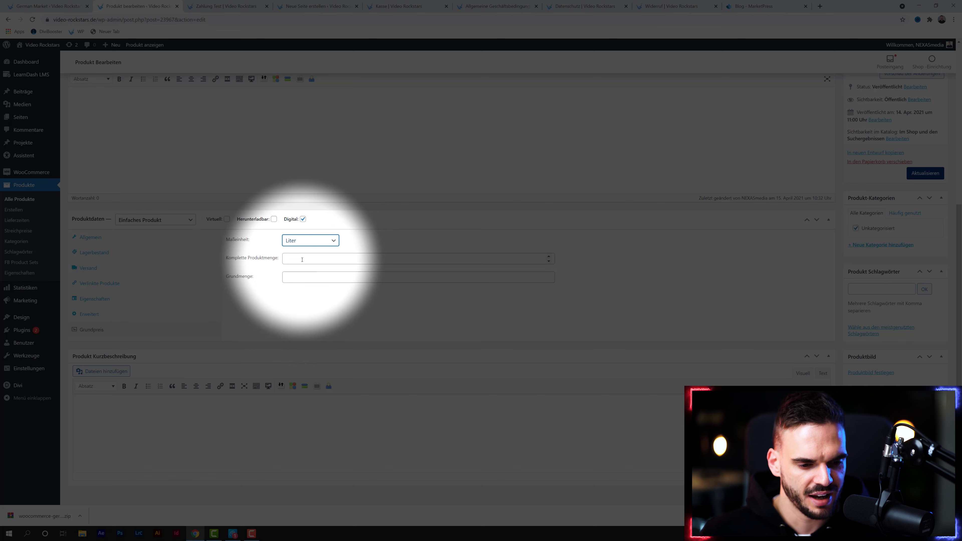
# Step: Set the product's Grundmenge to 1 and Komplette Produktmenge to 0,7, update it and view the base price on its shop page
pyautogui.click(322, 277)
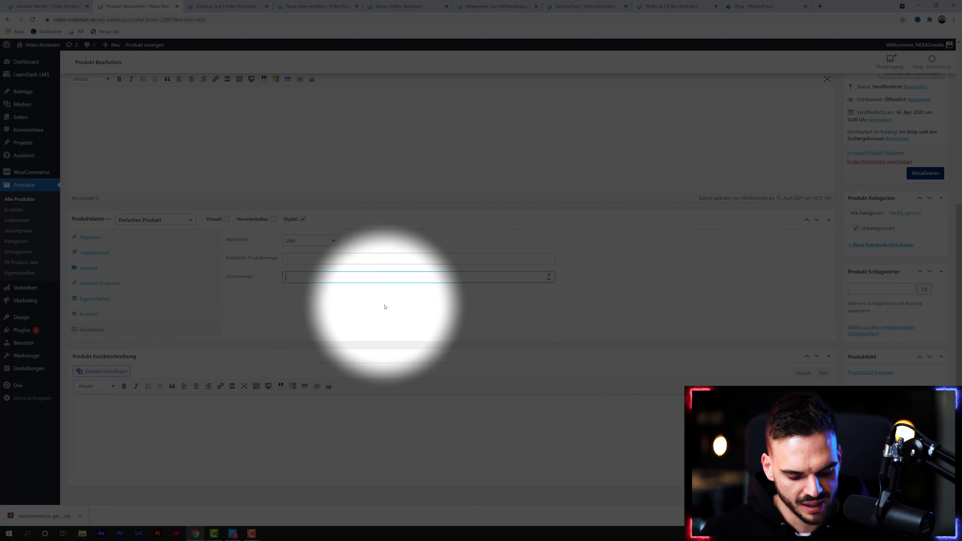
pyautogui.write('1')
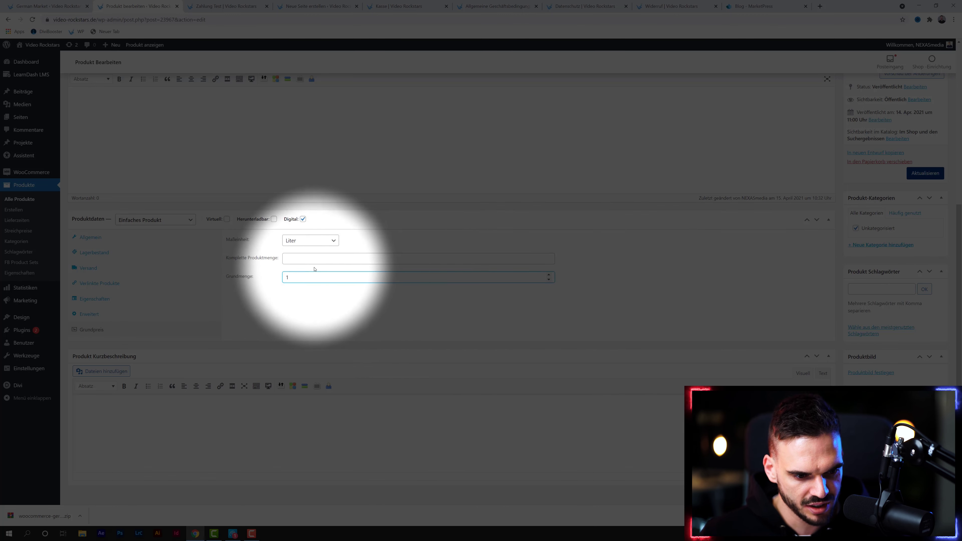
pyautogui.click(310, 260)
pyautogui.write('0,7')
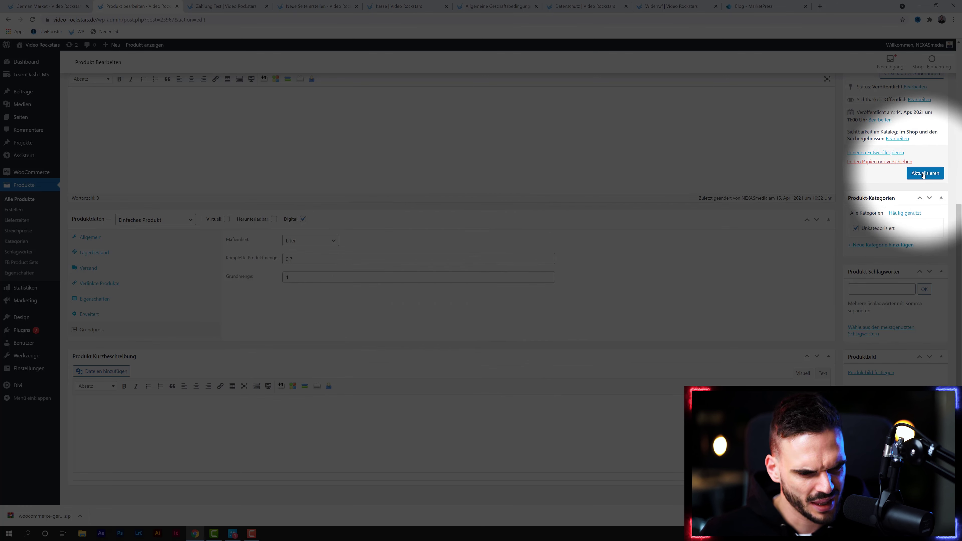
pyautogui.click(922, 173)
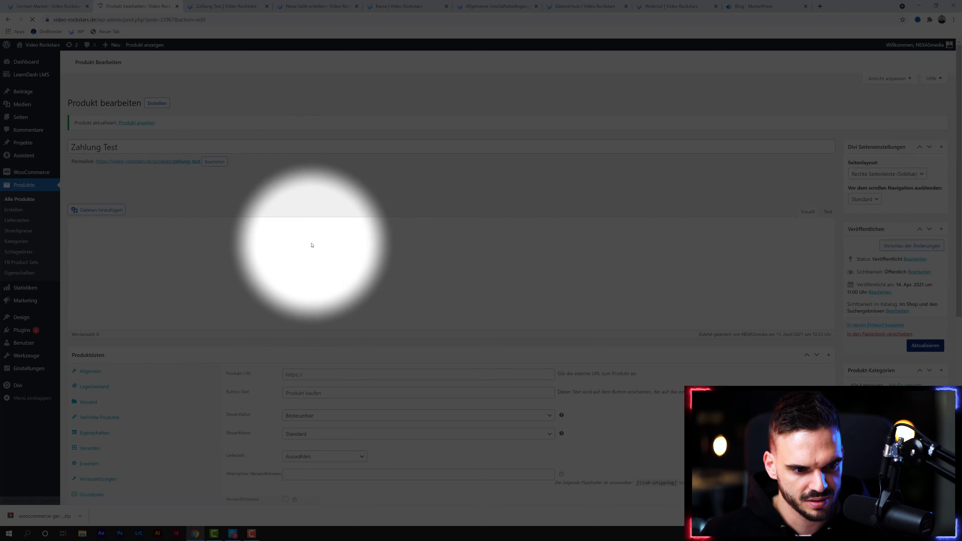
pyautogui.keyDown('ctrl'); pyautogui.click(163, 249); pyautogui.keyUp('ctrl')
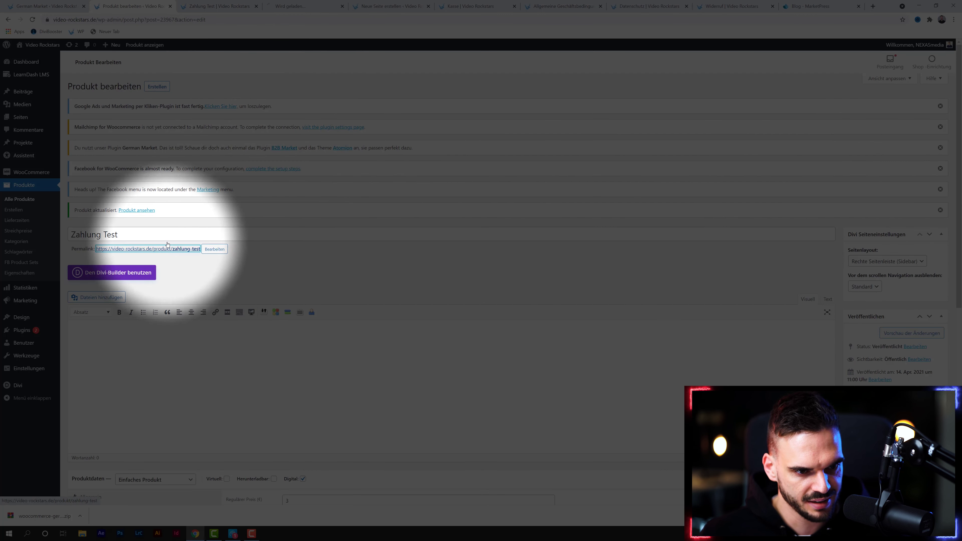
pyautogui.click(305, 6)
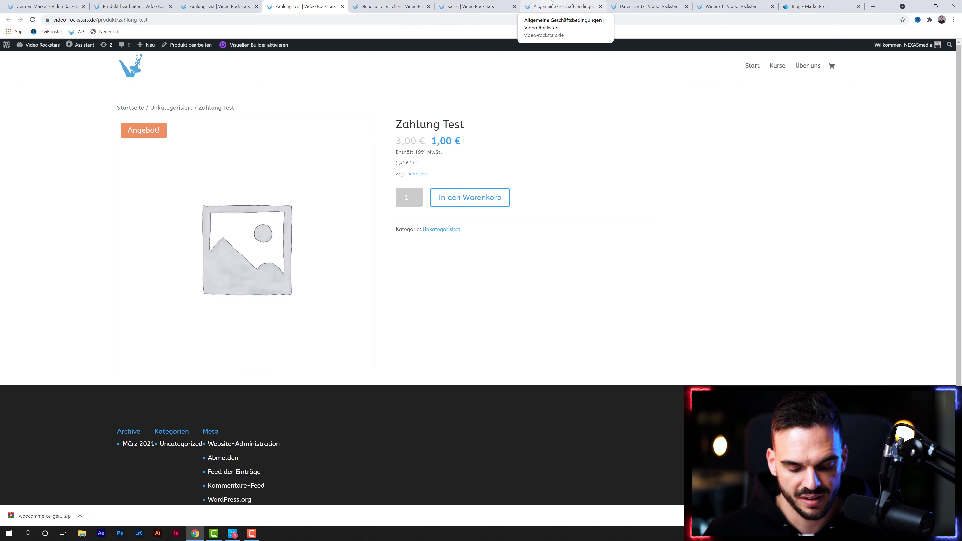
# Step: Close the browser tabs with the product, Kasse and legal pages and open German Market's Produkte settings
pyautogui.click(341, 6)
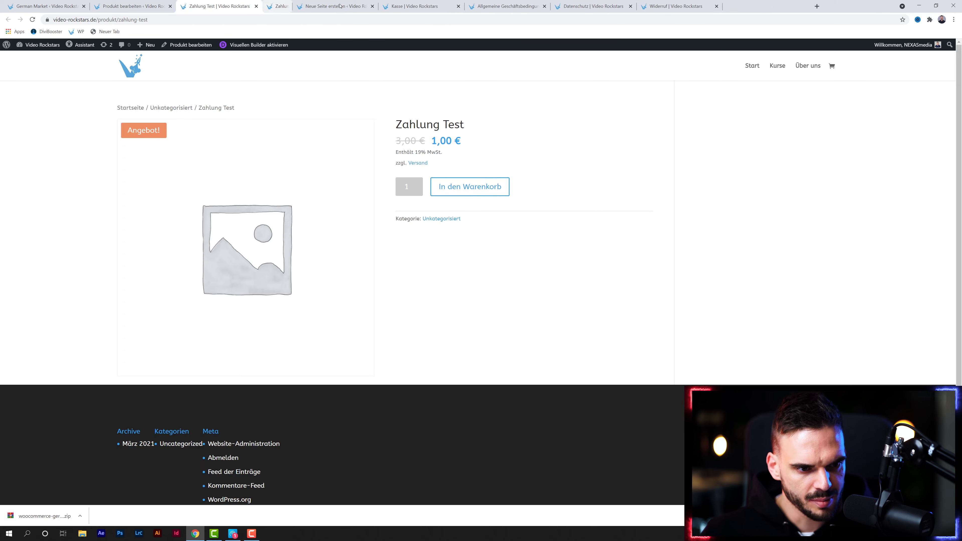
pyautogui.click(256, 6)
pyautogui.click(394, 6)
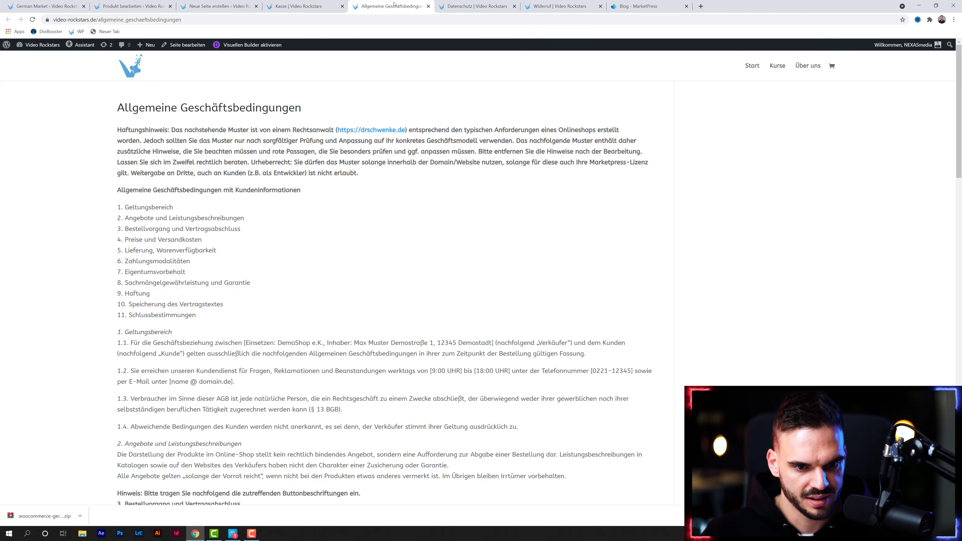
pyautogui.click(248, 7)
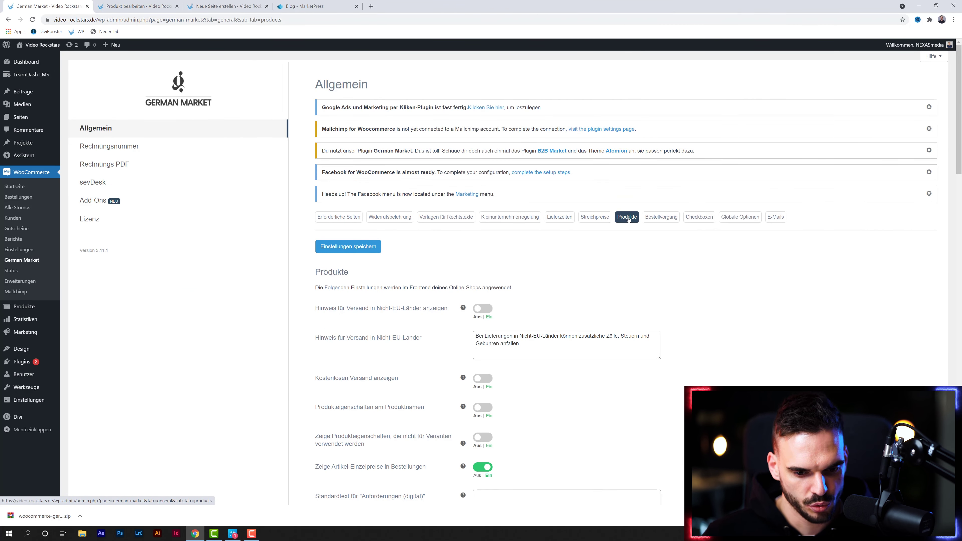
# Step: Turn off "Zeige Artikel-Einzelpreise in Bestellungen" in the Produkte settings
pyautogui.scroll(-2, 551, 272)
pyautogui.scroll(-5, 376, 249)
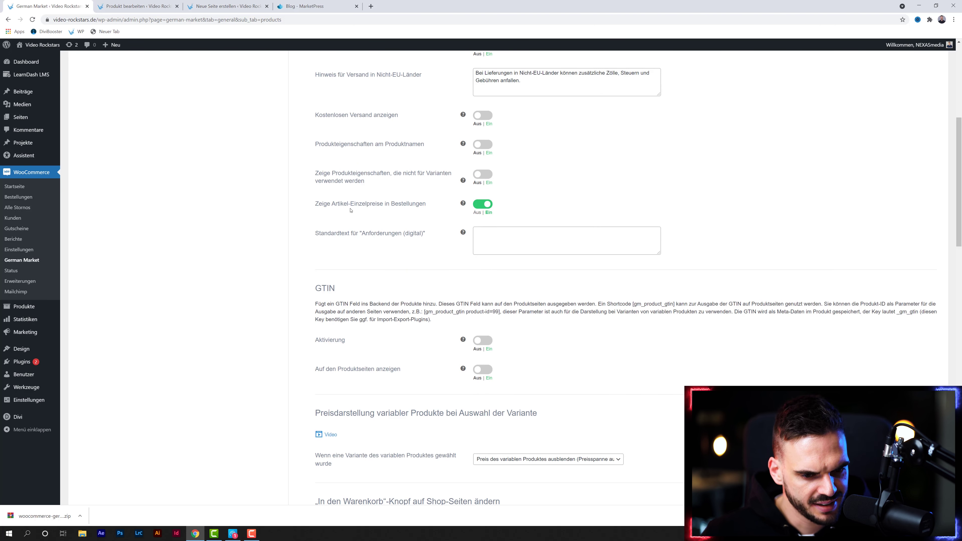
pyautogui.click(485, 205)
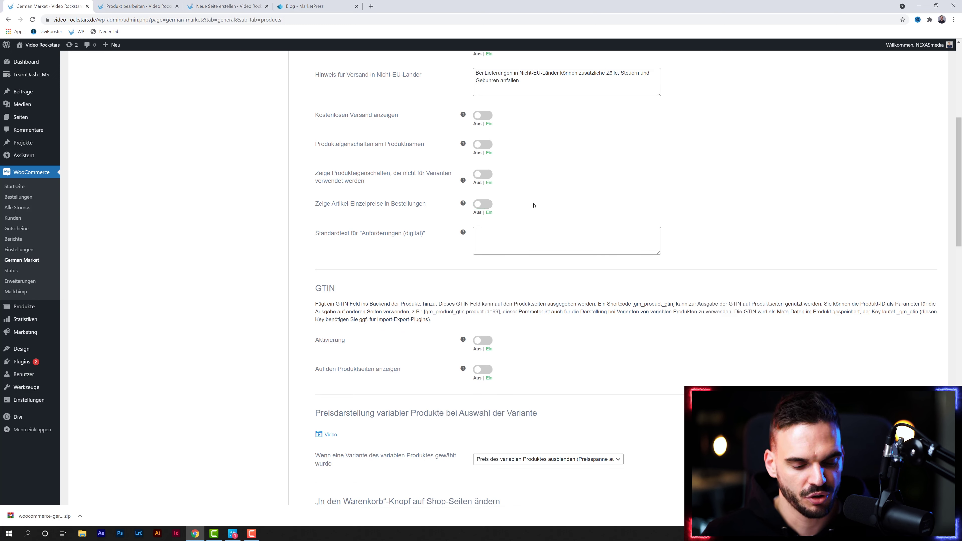
# Step: Review the GTIN, variable product price, cart button, Produktbilder and Grundpreis options in the Produkte settings
pyautogui.scroll(-1, 534, 208)
pyautogui.scroll(-2, 535, 213)
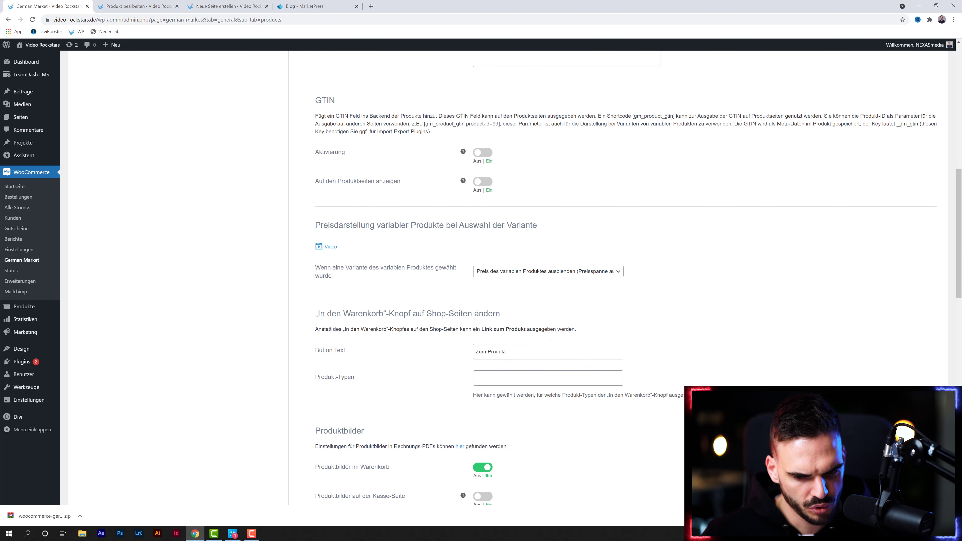
pyautogui.scroll(-1, 550, 341)
pyautogui.scroll(-2, 568, 258)
pyautogui.scroll(-2, 429, 349)
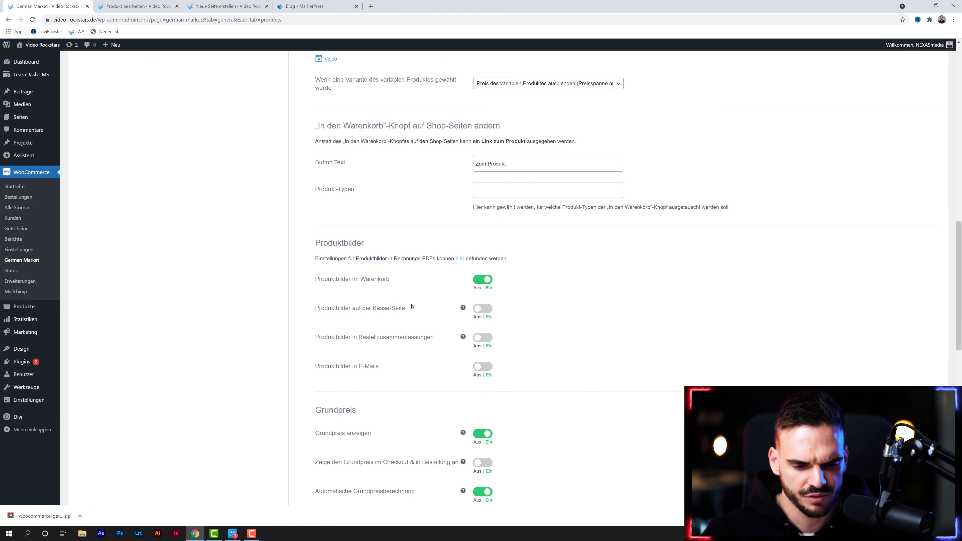
pyautogui.scroll(-2, 408, 339)
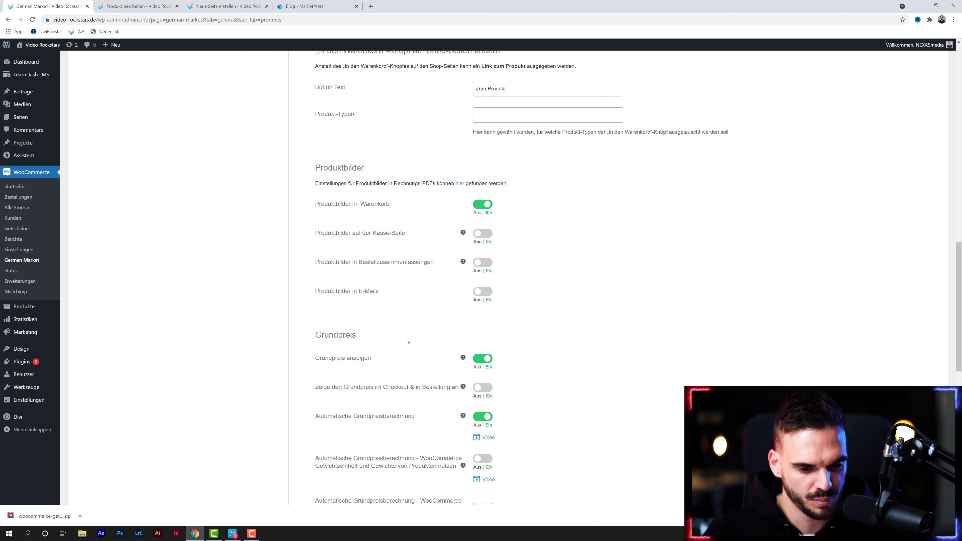
pyautogui.scroll(-1, 380, 331)
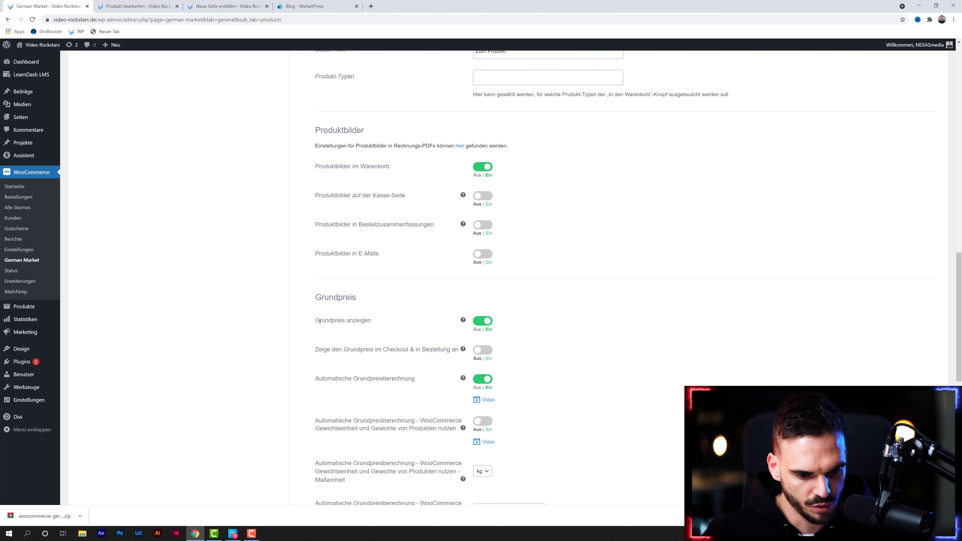
pyautogui.scroll(-2, 407, 333)
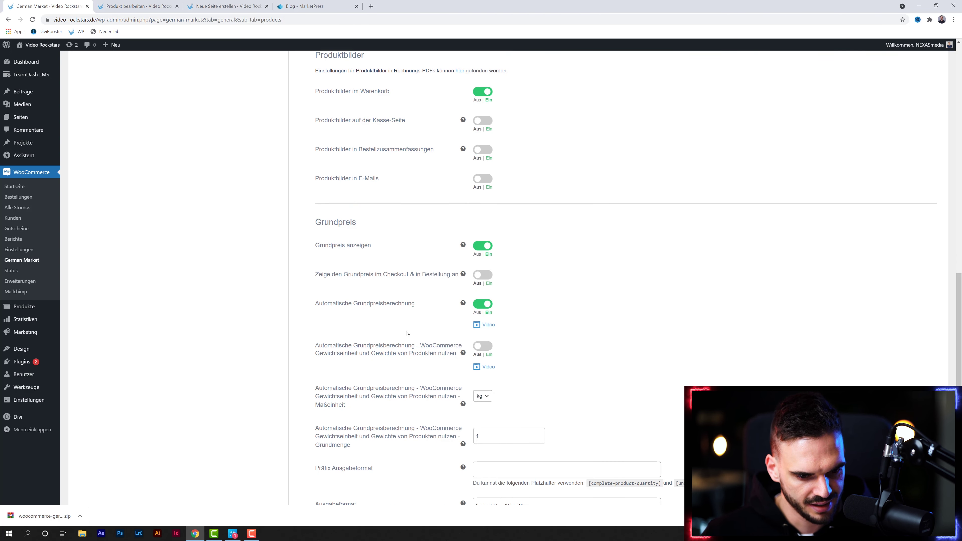
pyautogui.scroll(-4, 417, 312)
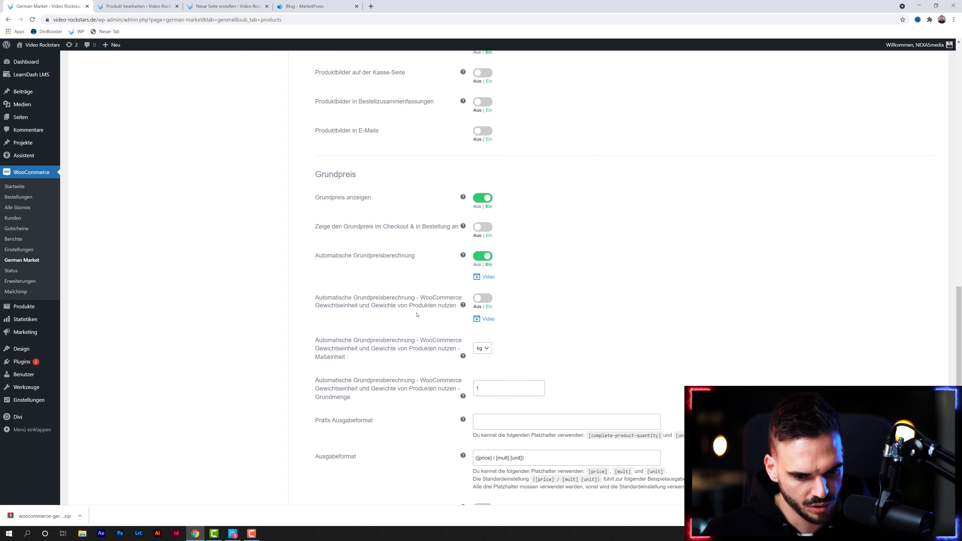
# Step: Turn off "Grundpreis anzeigen" and "Automatische Grundpreisberechnung" and save the Produkte settings
pyautogui.scroll(3, 416, 314)
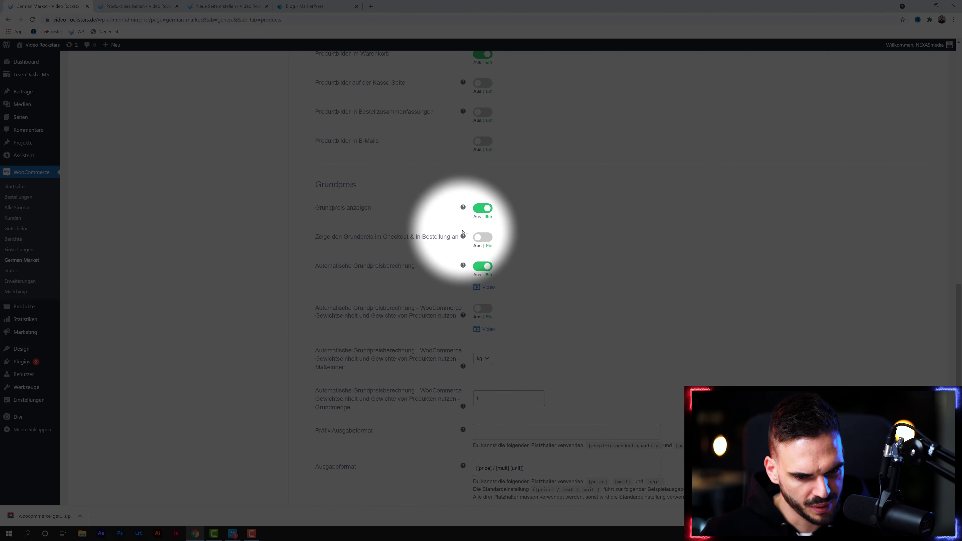
pyautogui.click(483, 208)
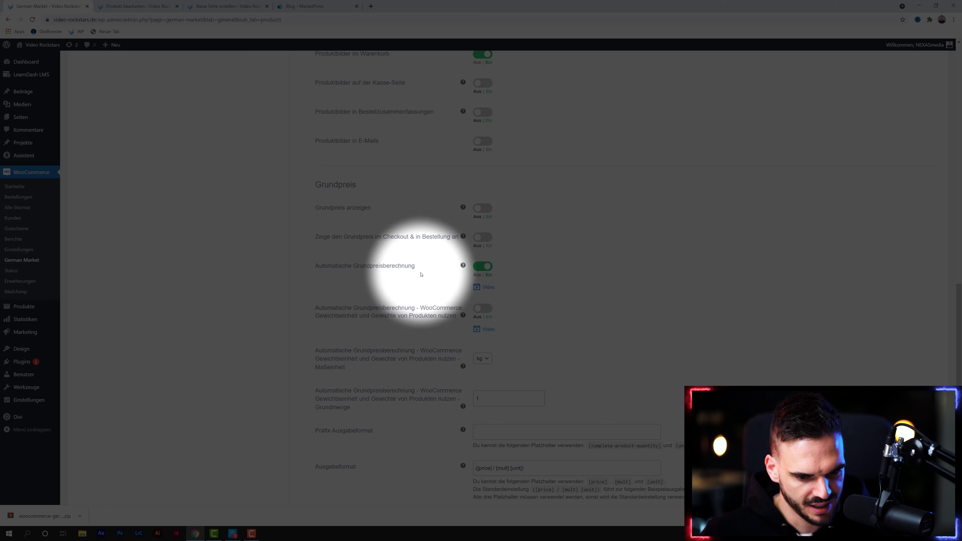
pyautogui.click(483, 266)
pyautogui.scroll(-4, 524, 278)
pyautogui.click(349, 428)
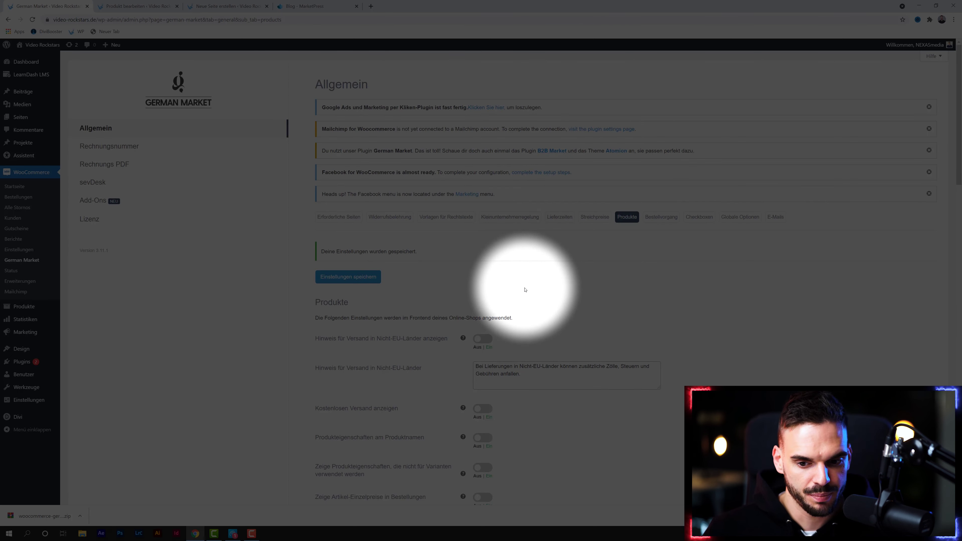
# Step: In the Bestellvorgang settings, turn on "German Market Checkout Template erzwingen" and save
pyautogui.click(665, 220)
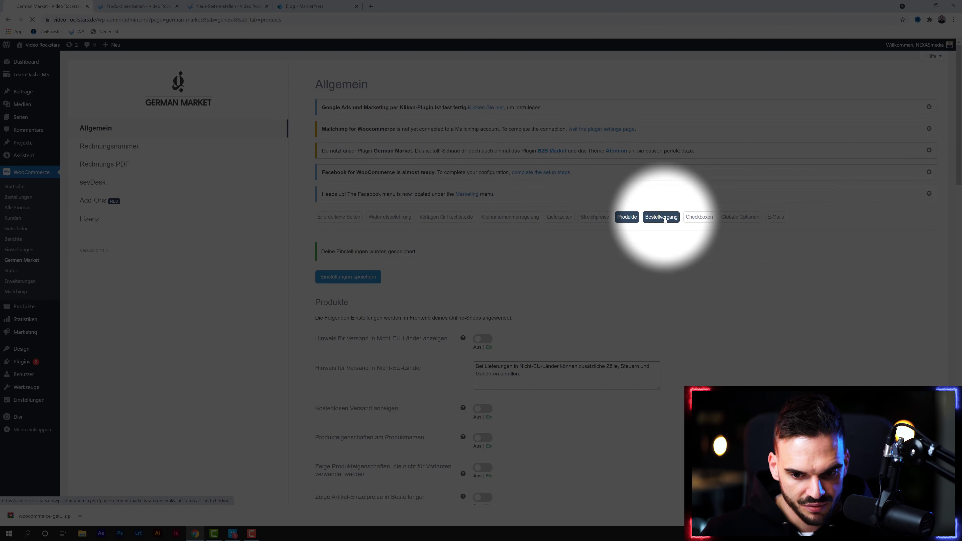
pyautogui.scroll(-2, 574, 299)
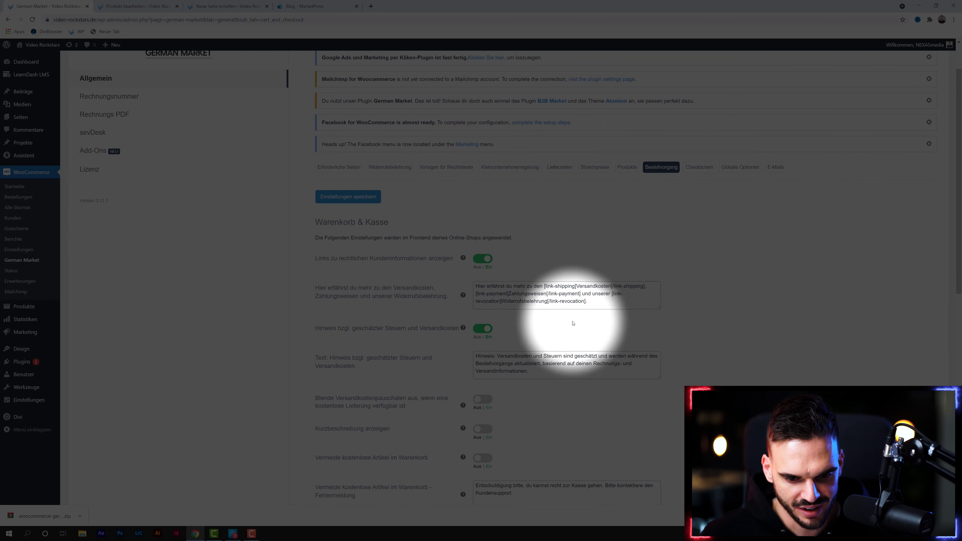
pyautogui.scroll(-1, 591, 325)
pyautogui.scroll(-10, 590, 325)
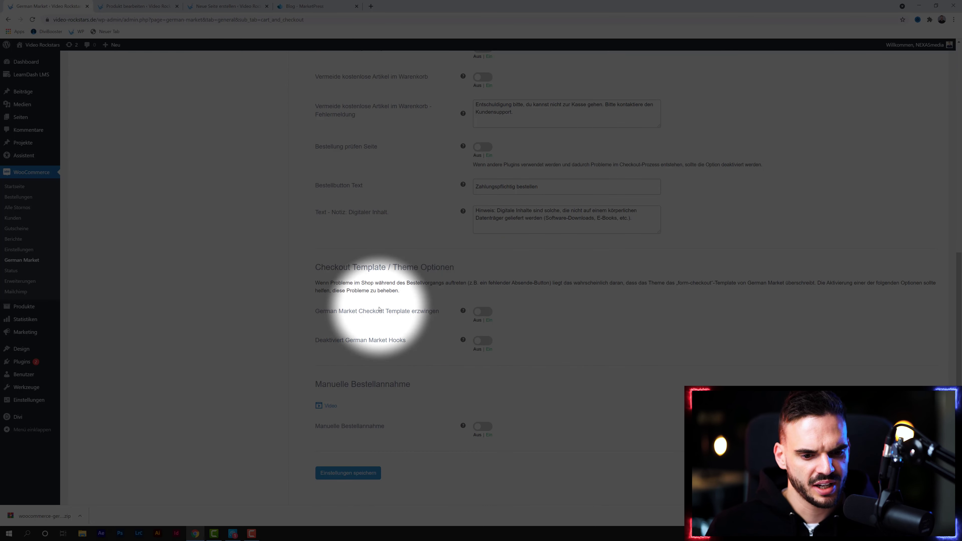
pyautogui.click(482, 311)
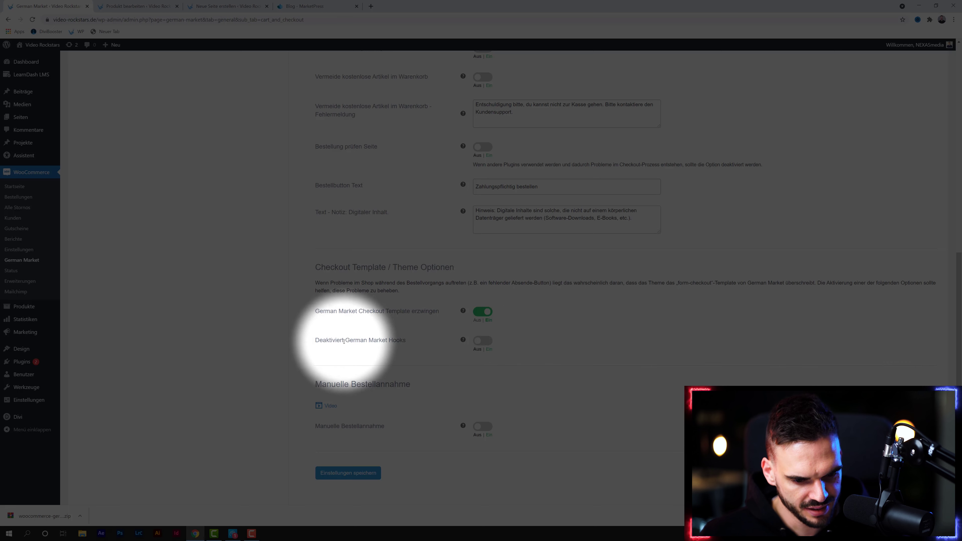
pyautogui.click(344, 470)
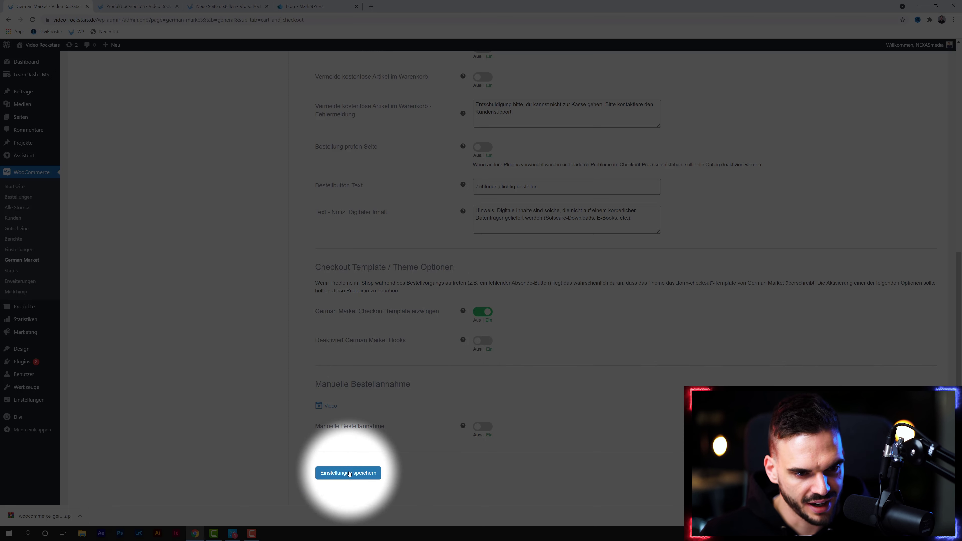
# Step: Open the shop page of "Zahlung Test" in a separate browser tab, add the product to the cart and proceed to the checkout
pyautogui.click(138, 6)
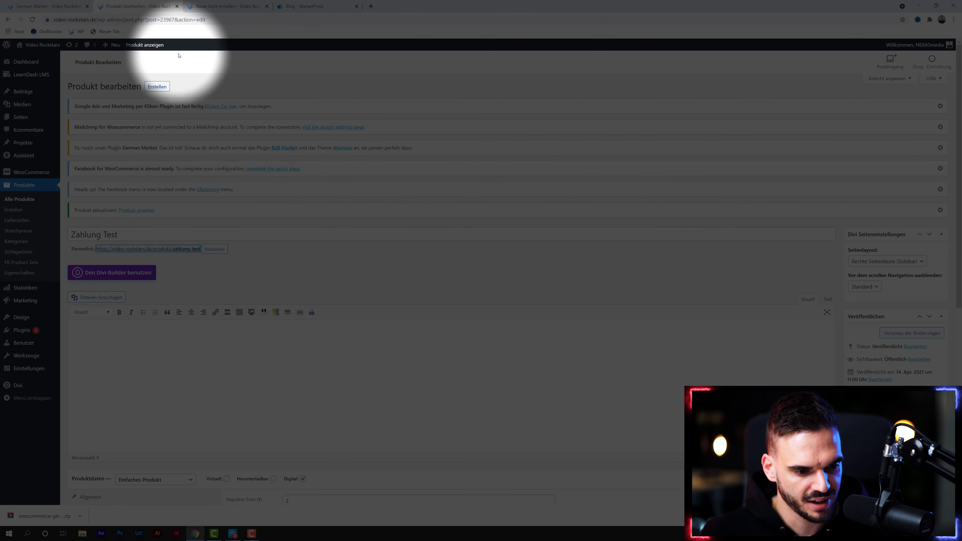
pyautogui.middleClick(143, 249)
pyautogui.click(223, 6)
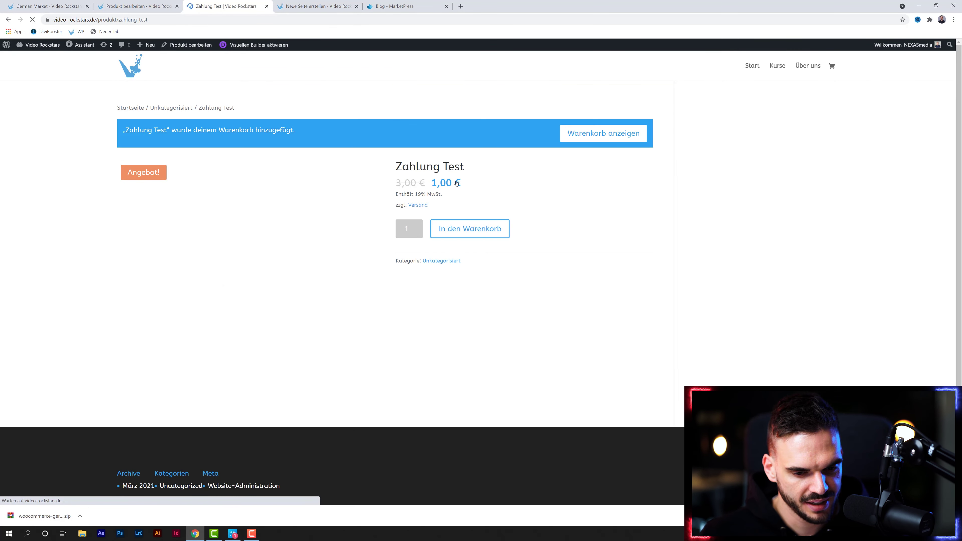
pyautogui.click(596, 133)
pyautogui.scroll(-2, 420, 390)
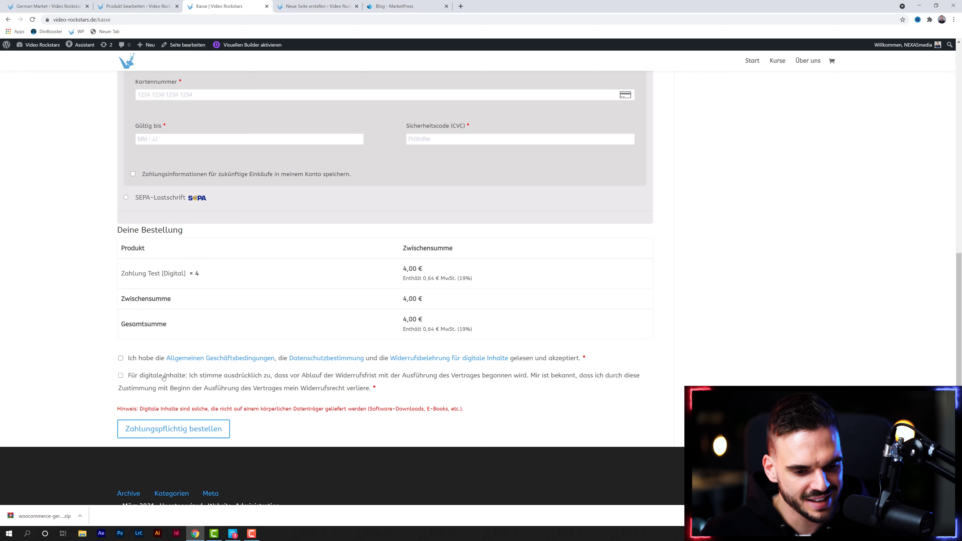
# Step: Examine the consent text for digital content on the checkout page and try its checkbox on and off
pyautogui.moveTo(375, 388); pyautogui.dragTo(127, 378)
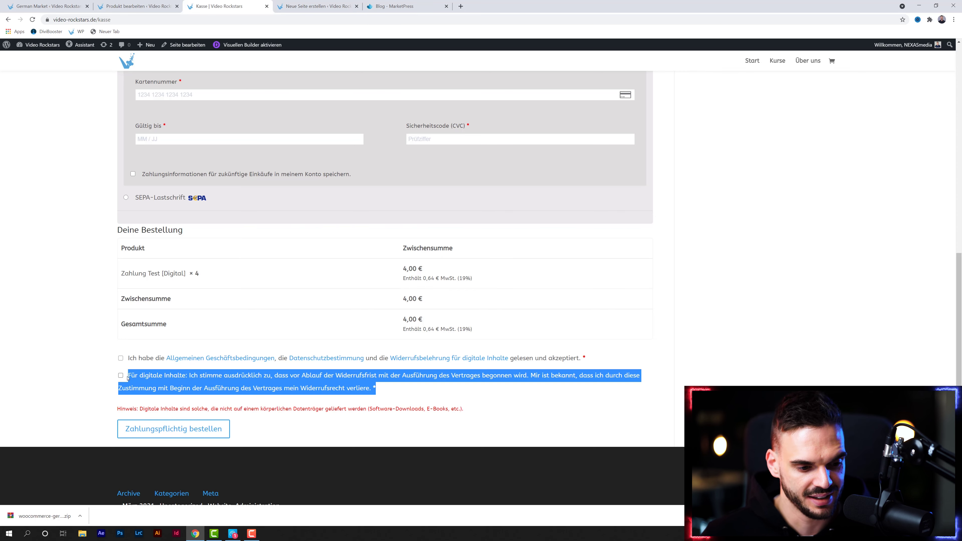
pyautogui.click(120, 375)
pyautogui.click(182, 391)
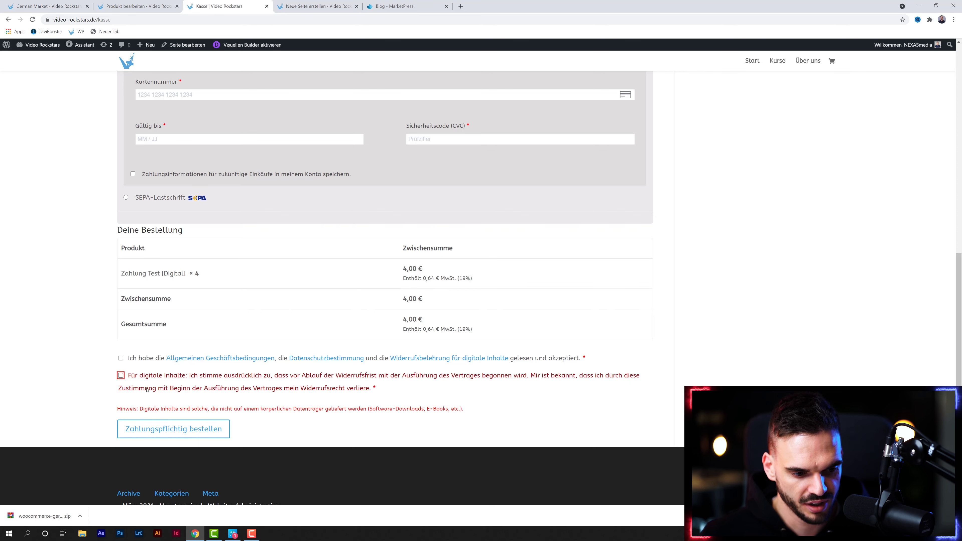
# Step: Tick the consent checkbox for digital content at the checkout and look over the order and payment sections
pyautogui.click(126, 390)
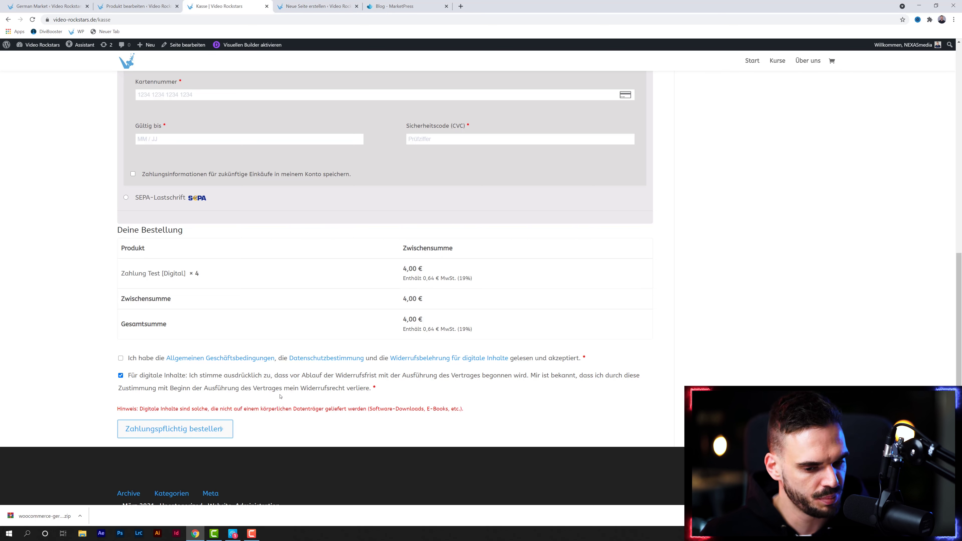
pyautogui.scroll(-1, 295, 387)
pyautogui.scroll(12, 295, 383)
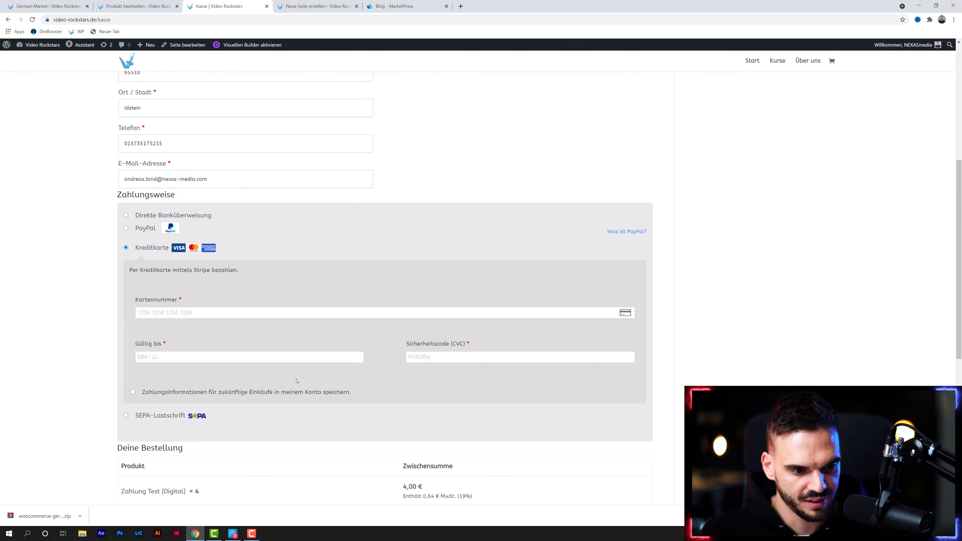
# Step: Return to the German Market Checkboxen settings and examine the texts for the AGB, Datenschutz and Widerruf checkbox and the digital content checkbox
pyautogui.click(47, 6)
pyautogui.scroll(-5, 452, 288)
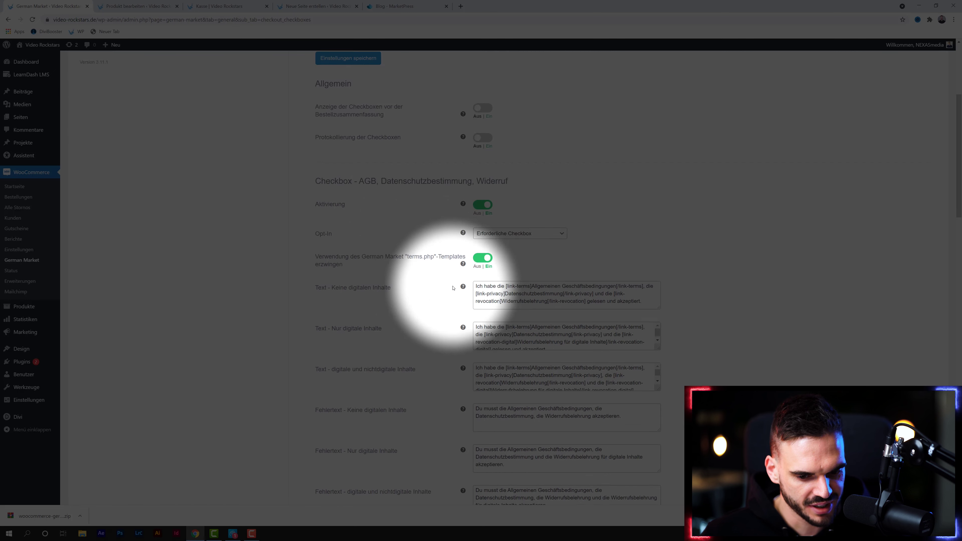
pyautogui.scroll(-1, 453, 288)
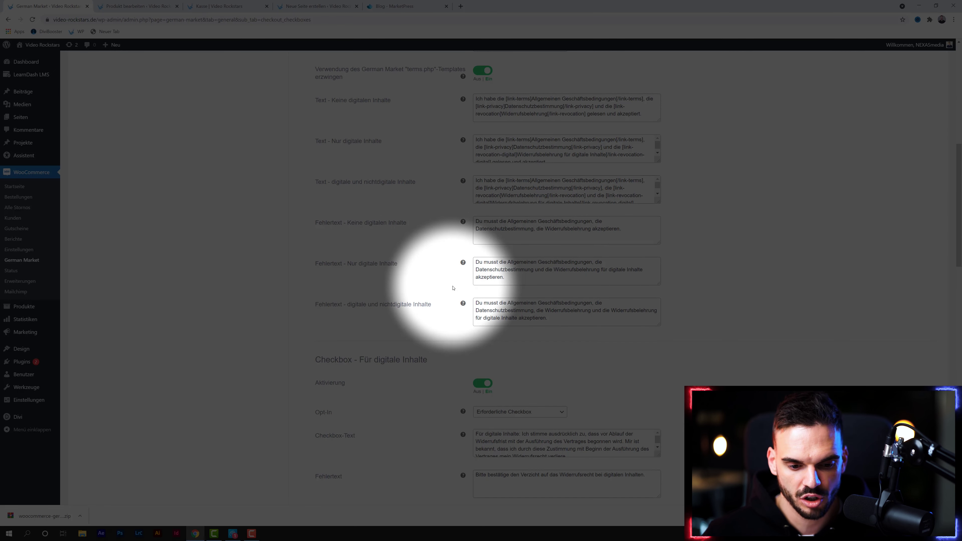
pyautogui.scroll(-1, 441, 290)
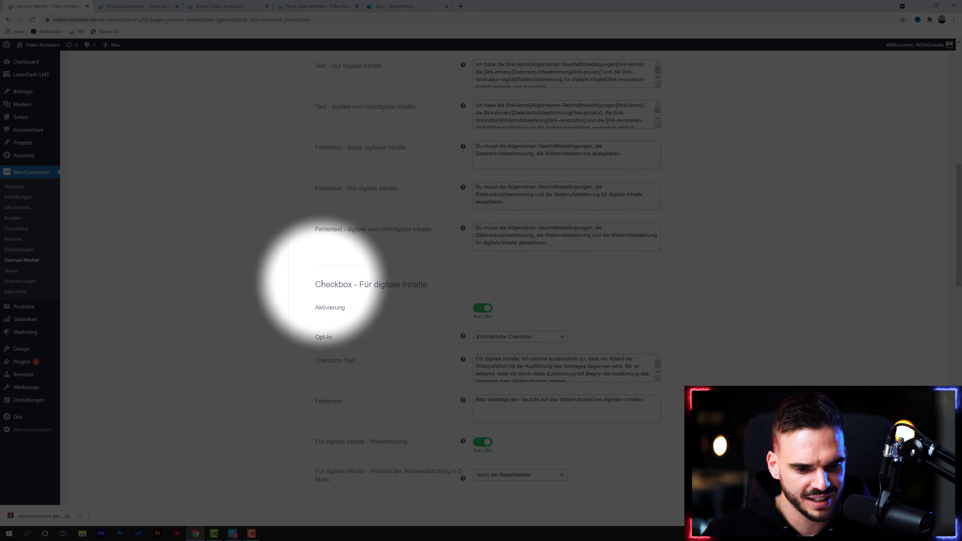
pyautogui.moveTo(320, 284); pyautogui.dragTo(426, 284)
pyautogui.click(428, 289)
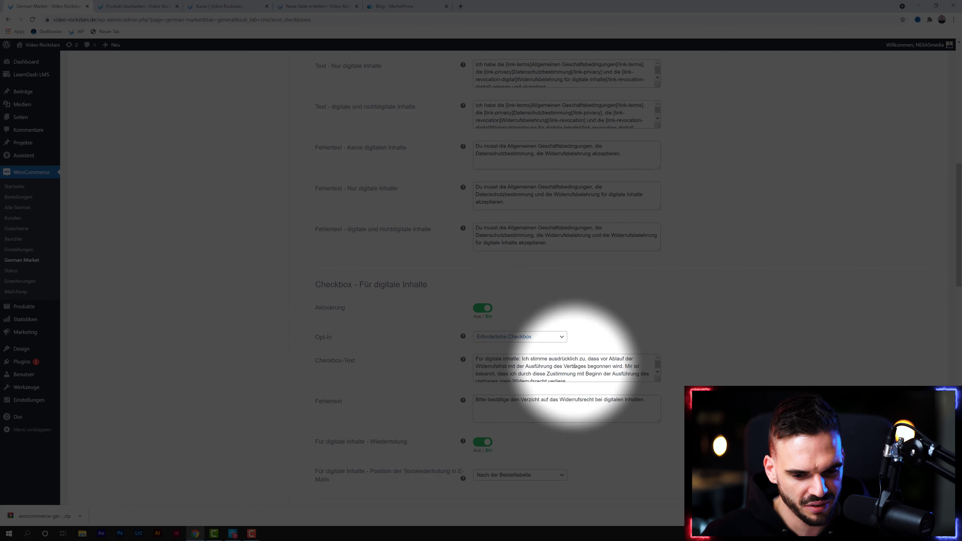
pyautogui.scroll(-2, 602, 366)
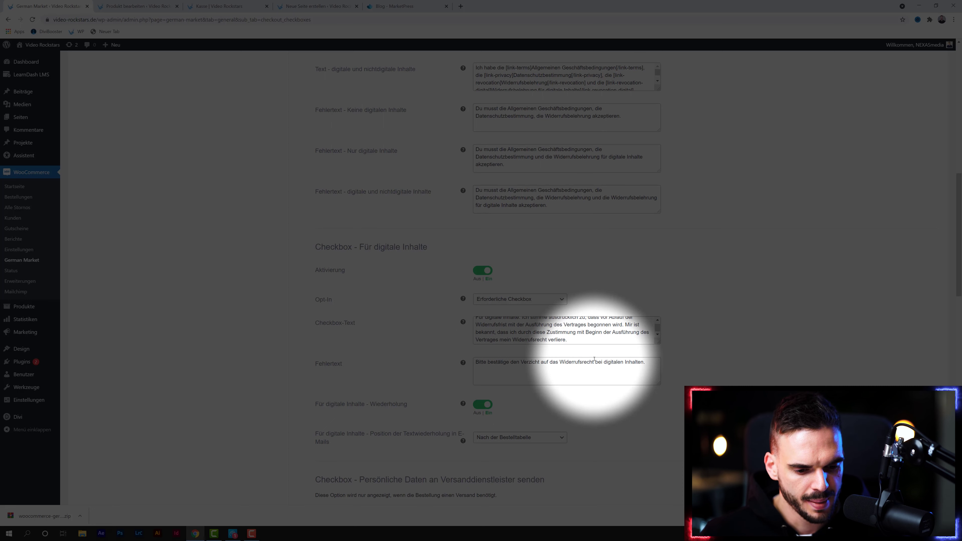
# Step: Examine the settings for the shipping provider data checkbox, the Benutzerdefinierte Checkbox and the Mein Konto Registrierung checkbox
pyautogui.scroll(-2, 568, 353)
pyautogui.scroll(-3, 539, 250)
pyautogui.scroll(-4, 542, 250)
pyautogui.moveTo(543, 142); pyautogui.dragTo(359, 142)
pyautogui.click(568, 143)
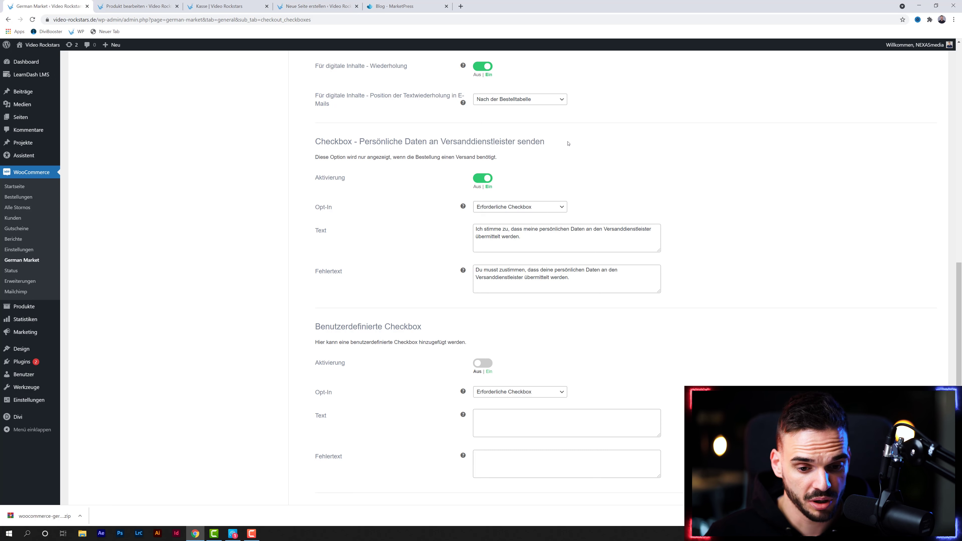
pyautogui.scroll(-4, 623, 200)
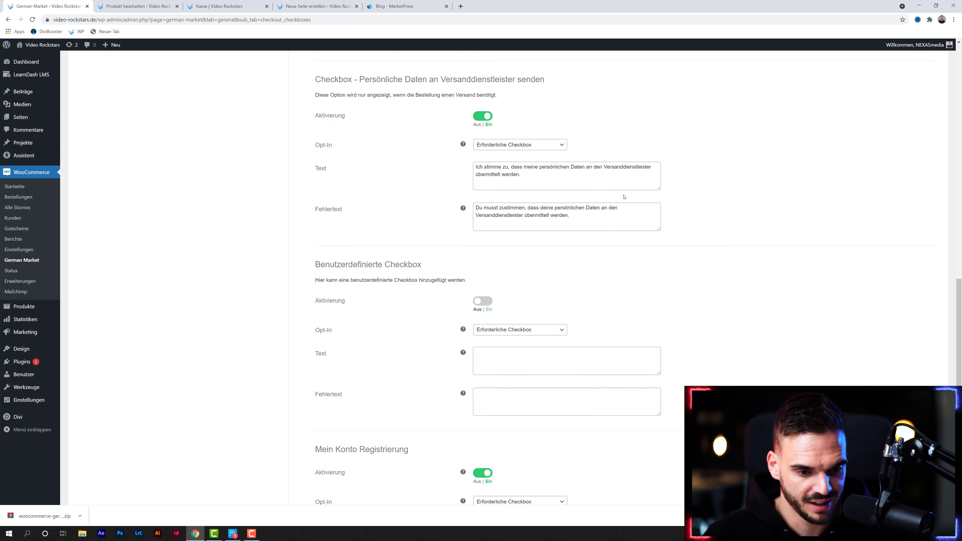
pyautogui.scroll(-2, 624, 200)
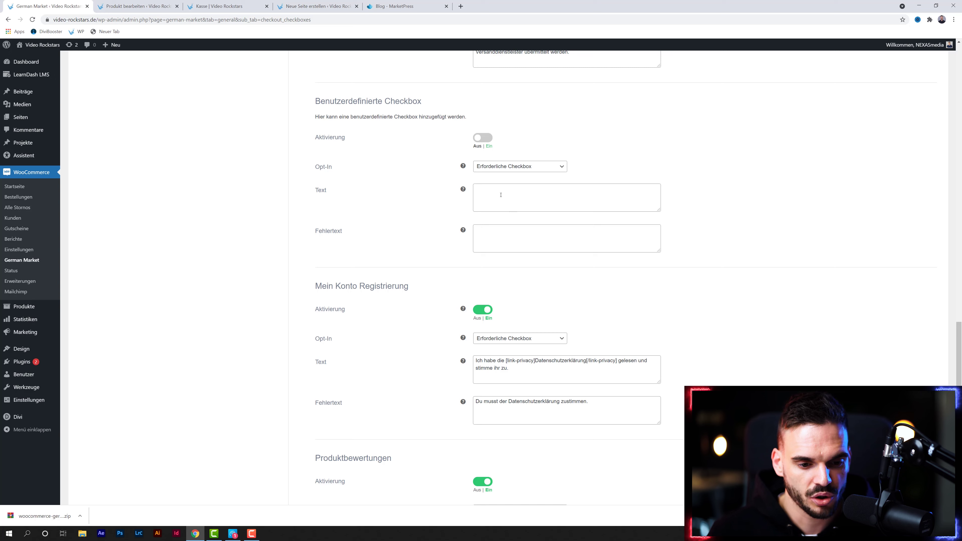
pyautogui.click(482, 137)
pyautogui.scroll(-3, 633, 230)
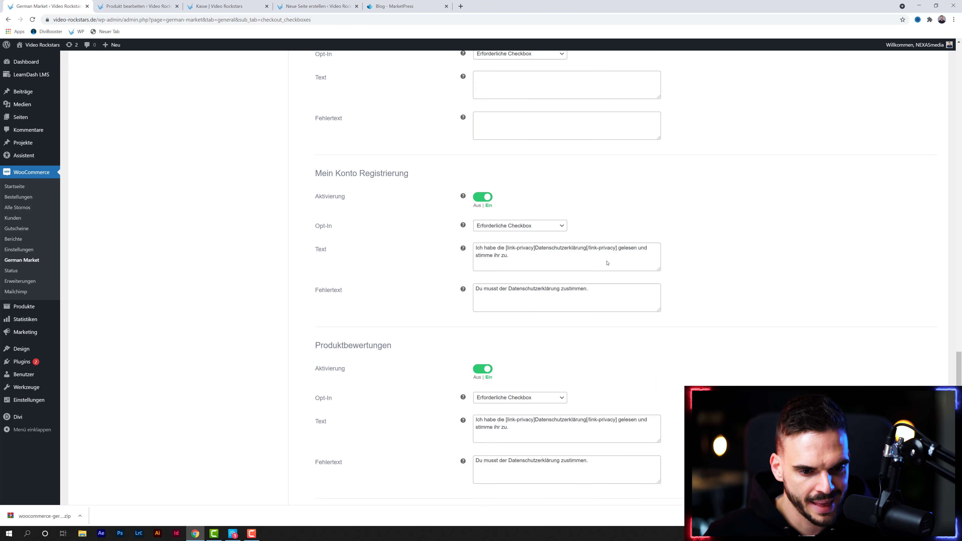
# Step: Turn off the activation of the Produktbewertungen checkbox and save the Checkboxen settings
pyautogui.scroll(-1, 366, 139)
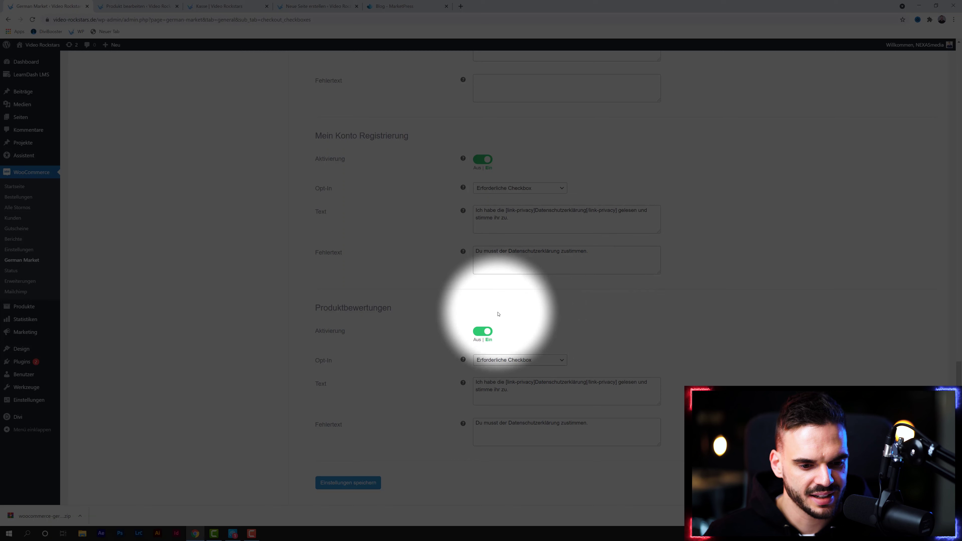
pyautogui.click(483, 332)
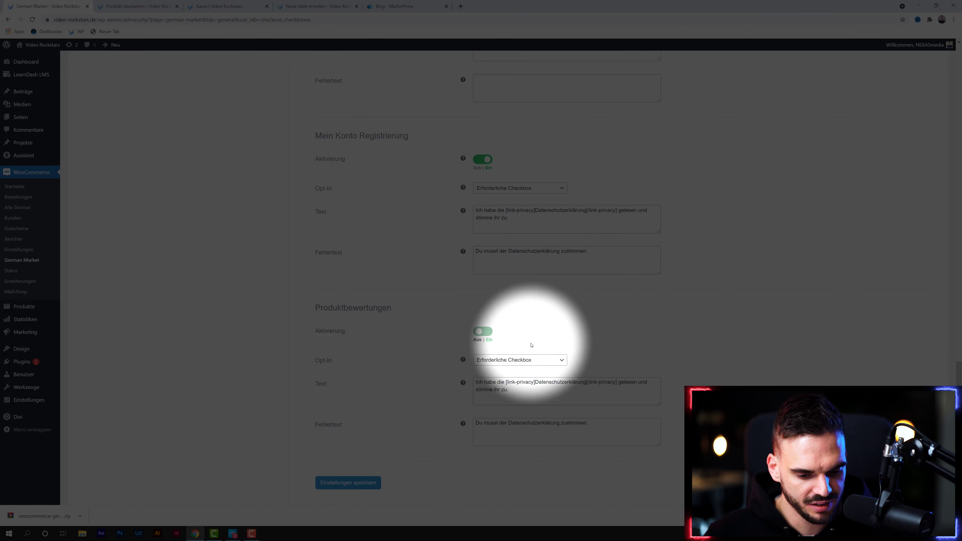
pyautogui.scroll(-1, 369, 436)
pyautogui.click(366, 435)
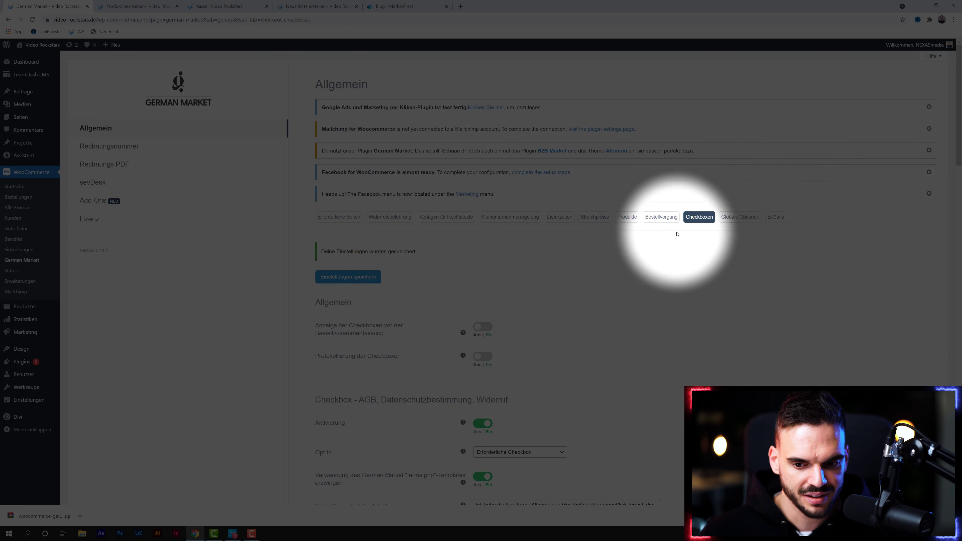
# Step: Open Globale Optionen and review the tax, Double Opt-In Kundenregistrierung and frontend CSS and JavaScript settings
pyautogui.click(739, 217)
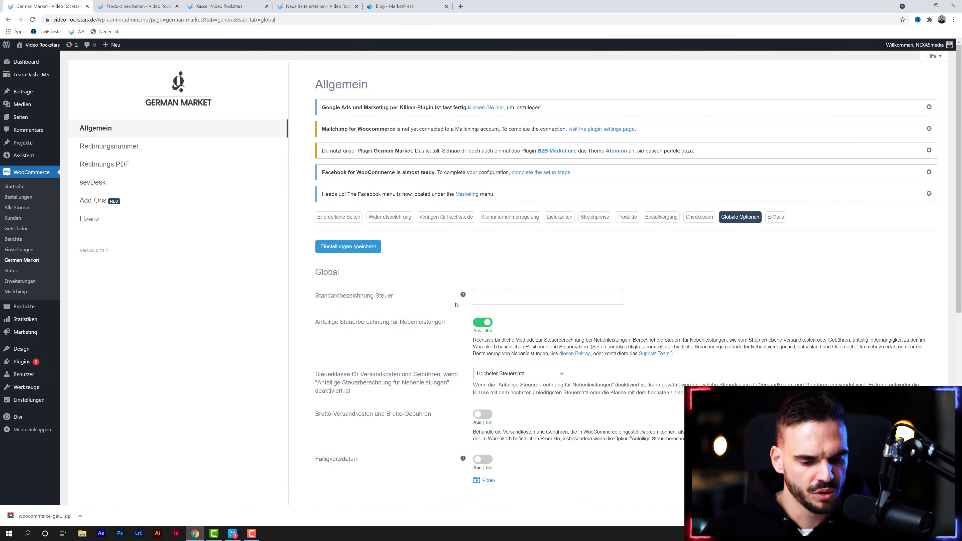
pyautogui.scroll(-5, 425, 304)
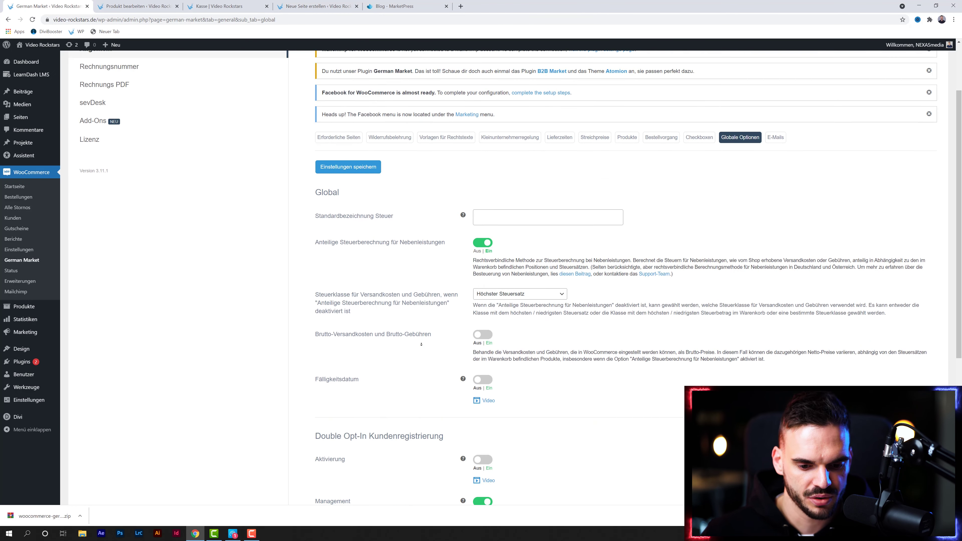
pyautogui.scroll(-4, 421, 344)
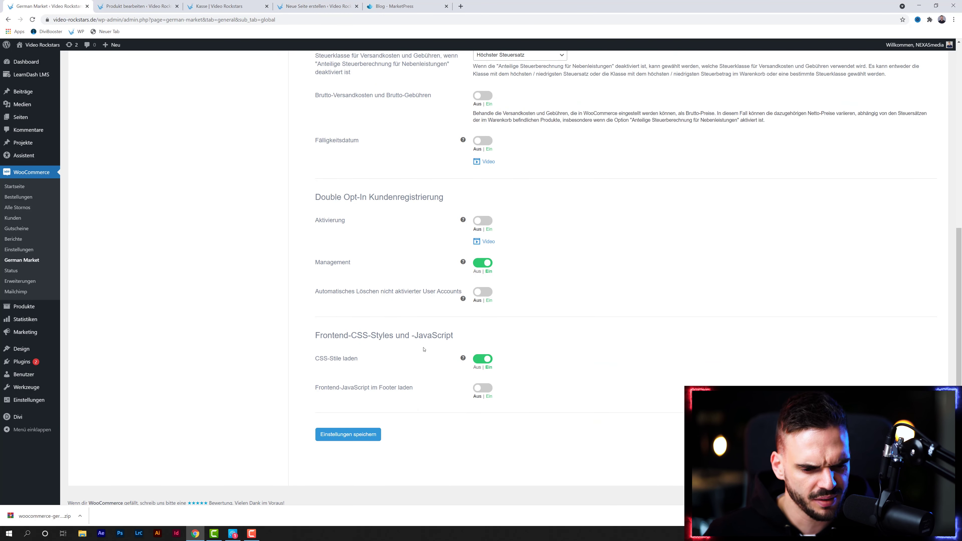
pyautogui.scroll(4, 424, 349)
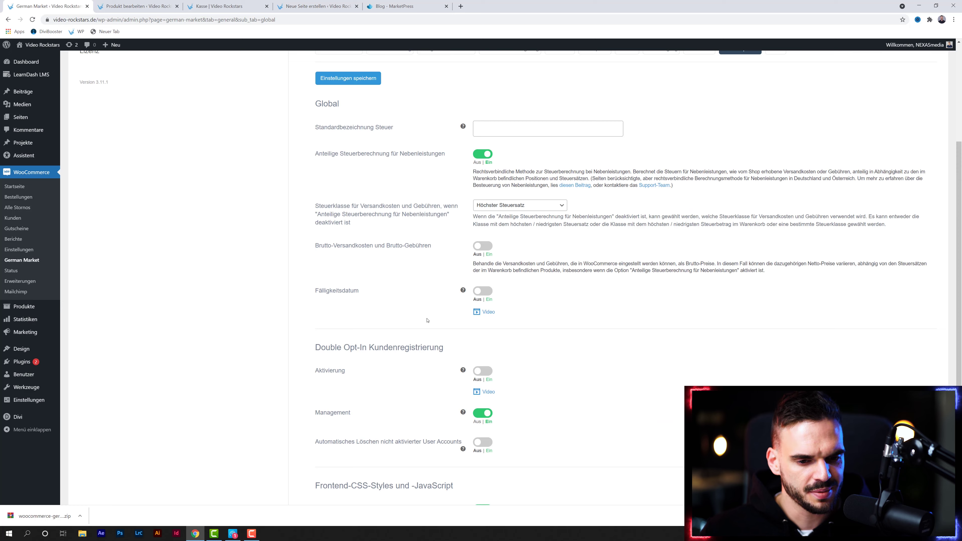
pyautogui.scroll(1, 444, 272)
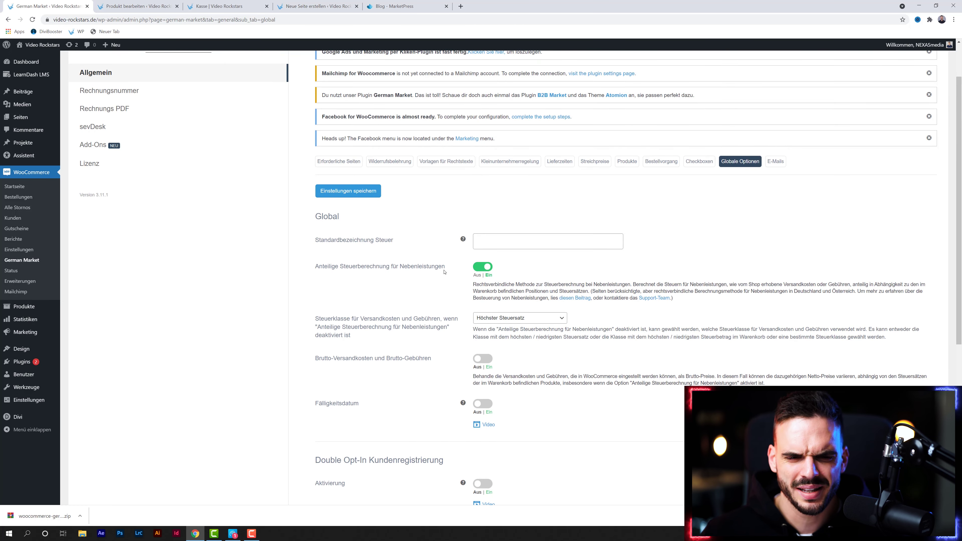
pyautogui.scroll(2, 444, 272)
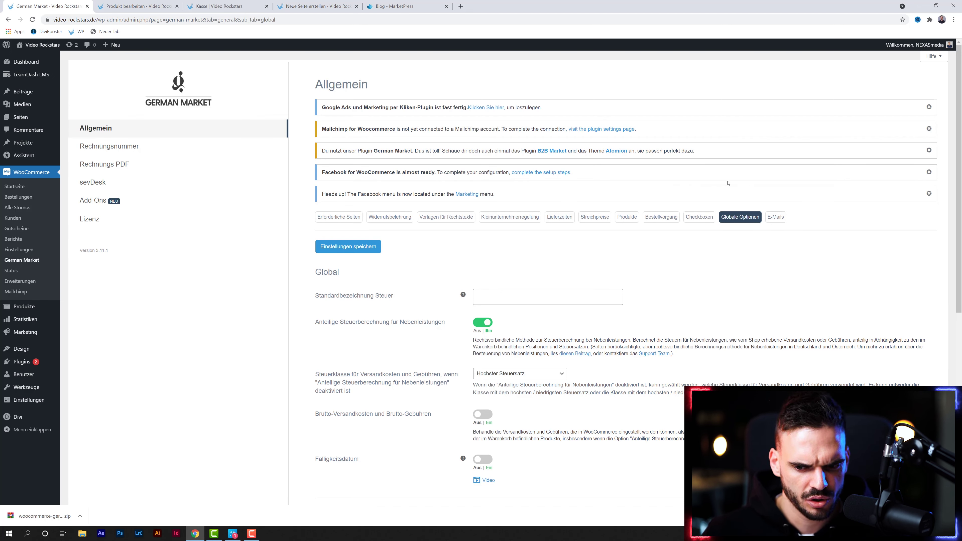
# Step: Open the E-Mails settings and examine the Betreff of the Bestelleingangsbestätigungsmail
pyautogui.click(775, 217)
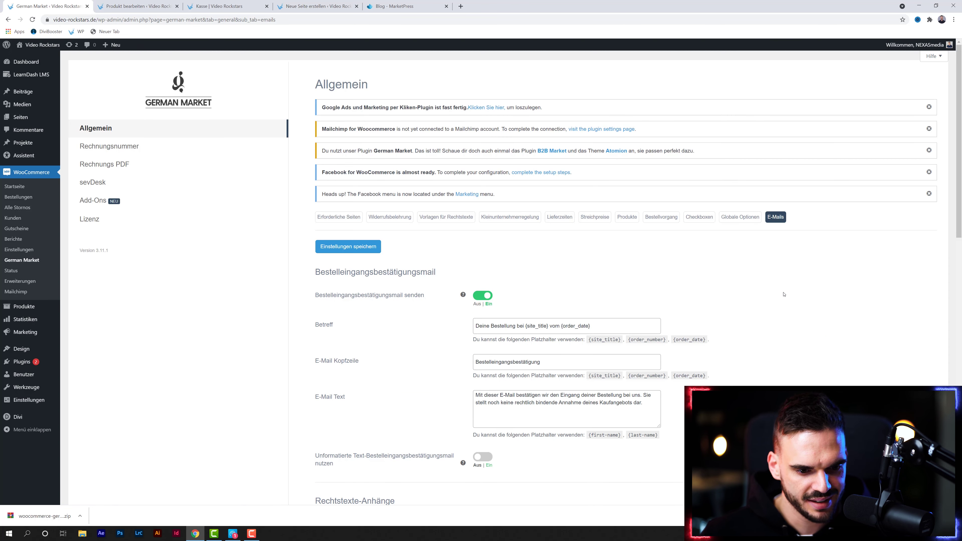
pyautogui.scroll(-1, 601, 285)
pyautogui.tripleClick(600, 284)
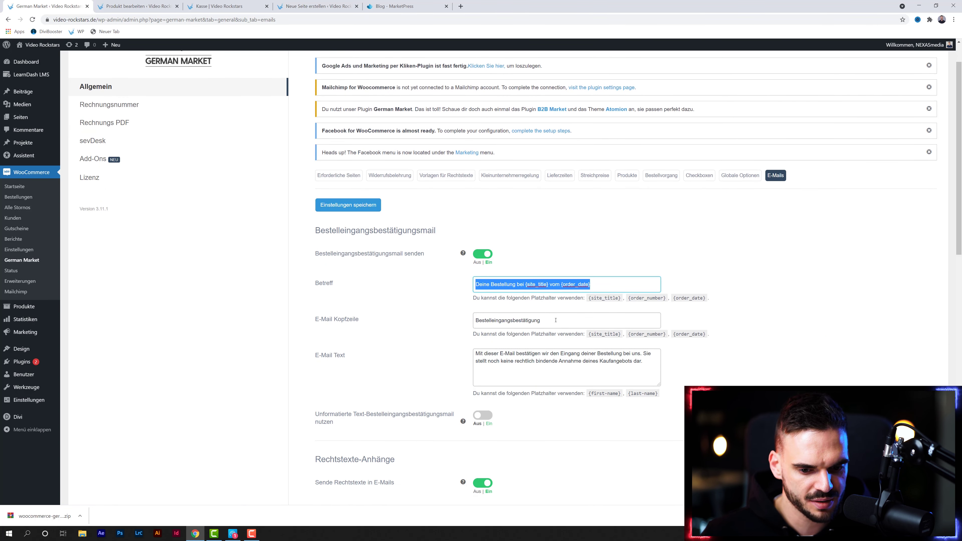